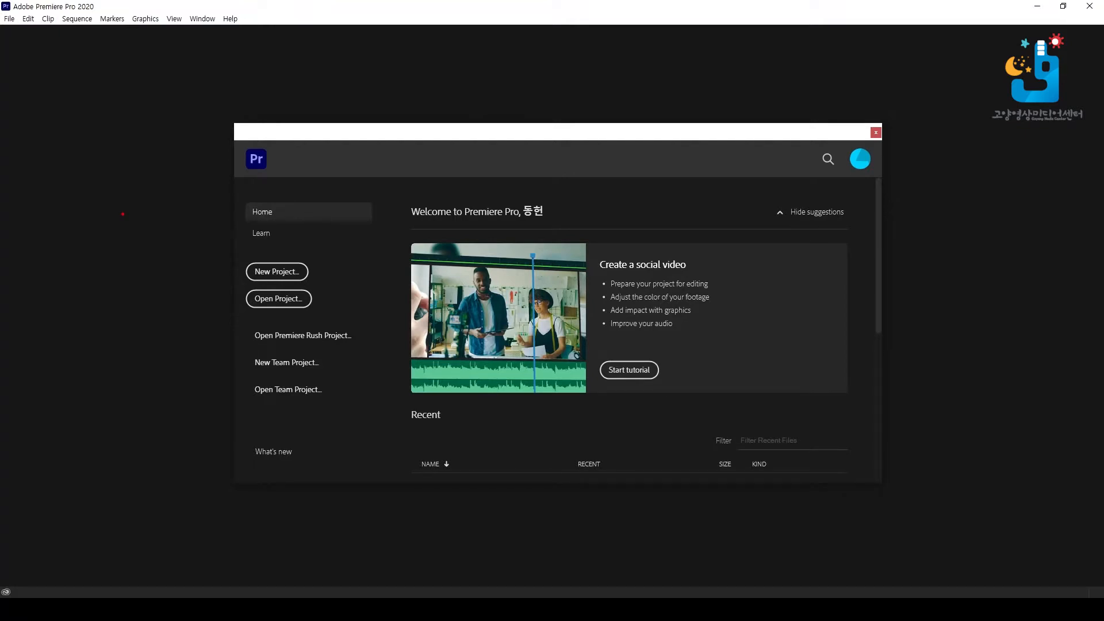
{"action": "mouse_move", "coordinate": [93, 215]}
{"action": "left_mouse_down"}
{"action": "mouse_move", "coordinate": [85, 339]}
{"action": "mouse_move", "coordinate": [104, 295]}
{"action": "mouse_move", "coordinate": [143, 356]}
{"action": "left_mouse_up"}
{"action": "left_click_drag", "start_coordinate": [134, 292], "coordinate": [191, 360]}
{"action": "mouse_move", "coordinate": [201, 317]}
{"action": "left_mouse_down"}
{"action": "mouse_move", "coordinate": [240, 312]}
{"action": "mouse_move", "coordinate": [225, 348]}
{"action": "left_mouse_up"}
{"action": "mouse_move", "coordinate": [240, 313]}
{"action": "left_mouse_down"}
{"action": "mouse_move", "coordinate": [248, 344]}
{"action": "mouse_move", "coordinate": [308, 308]}
{"action": "left_mouse_up"}
{"action": "mouse_move", "coordinate": [310, 329]}
{"action": "left_mouse_down"}
{"action": "mouse_move", "coordinate": [318, 313]}
{"action": "mouse_move", "coordinate": [333, 339]}
{"action": "left_mouse_up"}
{"action": "mouse_move", "coordinate": [408, 245]}
{"action": "left_mouse_down"}
{"action": "mouse_move", "coordinate": [480, 241]}
{"action": "mouse_move", "coordinate": [459, 319]}
{"action": "left_mouse_up"}
{"action": "left_click_drag", "start_coordinate": [429, 323], "coordinate": [493, 319]}
{"action": "left_click_drag", "start_coordinate": [487, 320], "coordinate": [524, 324]}
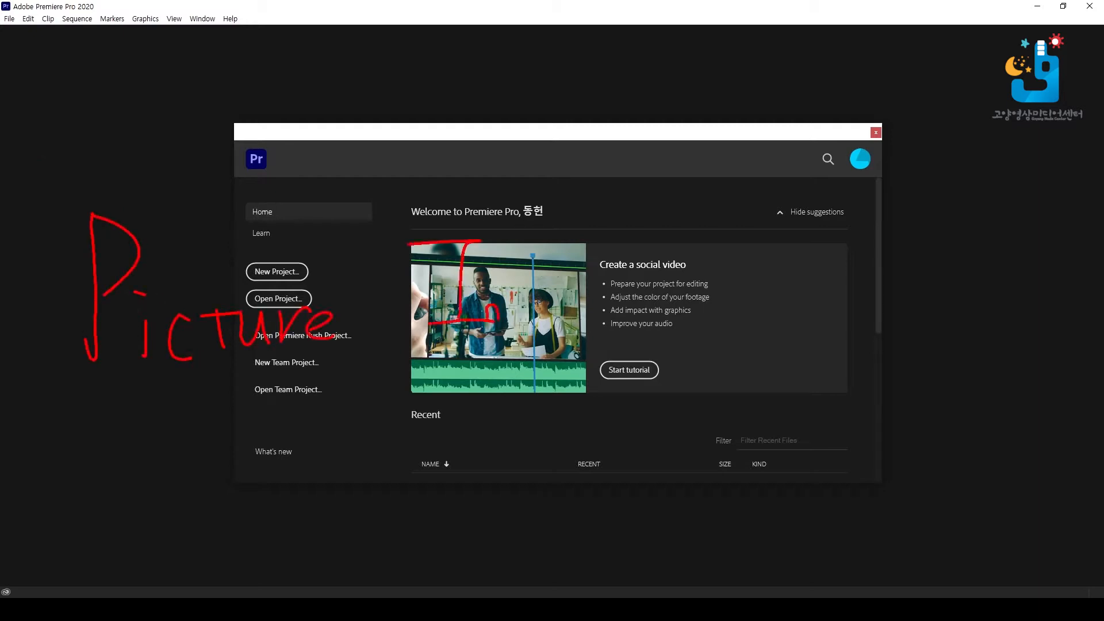
{"action": "mouse_move", "coordinate": [642, 208]}
{"action": "left_mouse_down"}
{"action": "mouse_move", "coordinate": [646, 331]}
{"action": "mouse_move", "coordinate": [650, 277]}
{"action": "left_mouse_up"}
{"action": "left_click_drag", "start_coordinate": [717, 289], "coordinate": [710, 316]}
{"action": "left_click_drag", "start_coordinate": [703, 268], "coordinate": [712, 278]}
{"action": "mouse_move", "coordinate": [754, 282]}
{"action": "left_mouse_down"}
{"action": "mouse_move", "coordinate": [764, 311]}
{"action": "mouse_move", "coordinate": [797, 277]}
{"action": "mouse_move", "coordinate": [782, 309]}
{"action": "left_mouse_up"}
{"action": "mouse_move", "coordinate": [800, 273]}
{"action": "left_mouse_down"}
{"action": "mouse_move", "coordinate": [827, 275]}
{"action": "mouse_move", "coordinate": [838, 295]}
{"action": "left_mouse_up"}
{"action": "left_click_drag", "start_coordinate": [856, 285], "coordinate": [886, 303]}
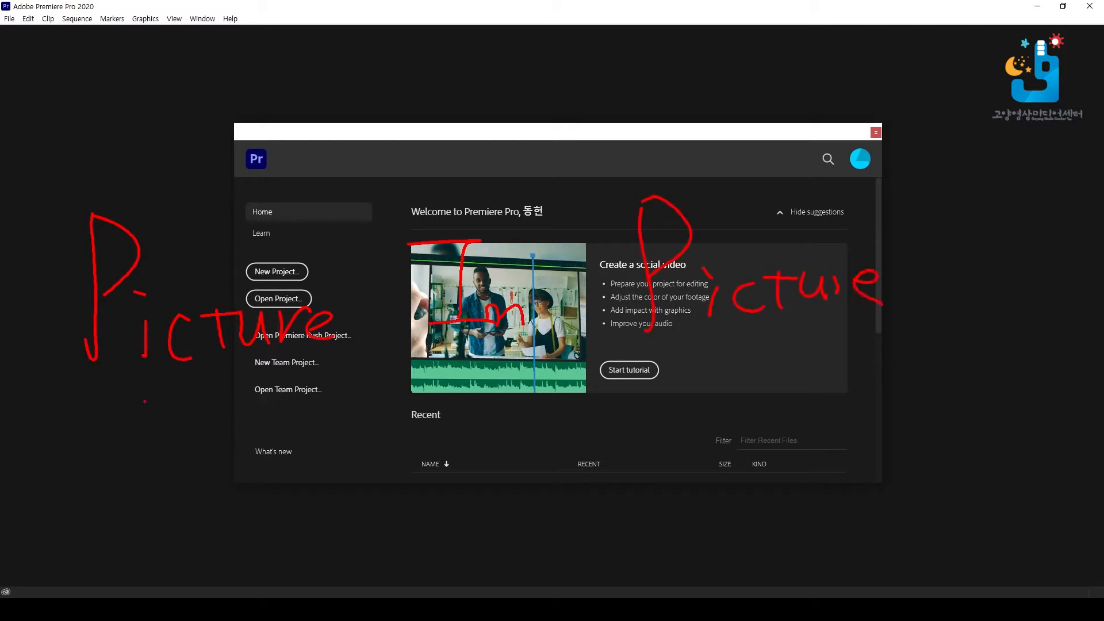
{"action": "left_click_drag", "start_coordinate": [68, 397], "coordinate": [148, 390]}
{"action": "left_click_drag", "start_coordinate": [409, 360], "coordinate": [483, 358]}
{"action": "left_click_drag", "start_coordinate": [638, 352], "coordinate": [685, 356]}
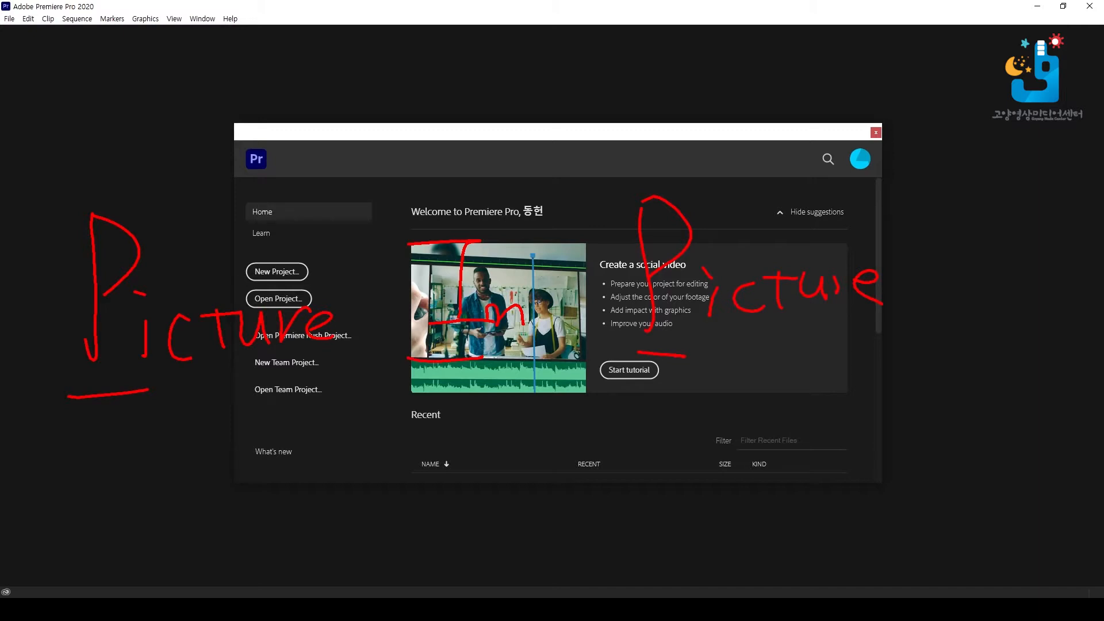
{"action": "mouse_move", "coordinate": [144, 417]}
{"action": "left_mouse_down"}
{"action": "mouse_move", "coordinate": [149, 501]}
{"action": "mouse_move", "coordinate": [340, 411]}
{"action": "mouse_move", "coordinate": [369, 536]}
{"action": "mouse_move", "coordinate": [153, 554]}
{"action": "left_mouse_up"}
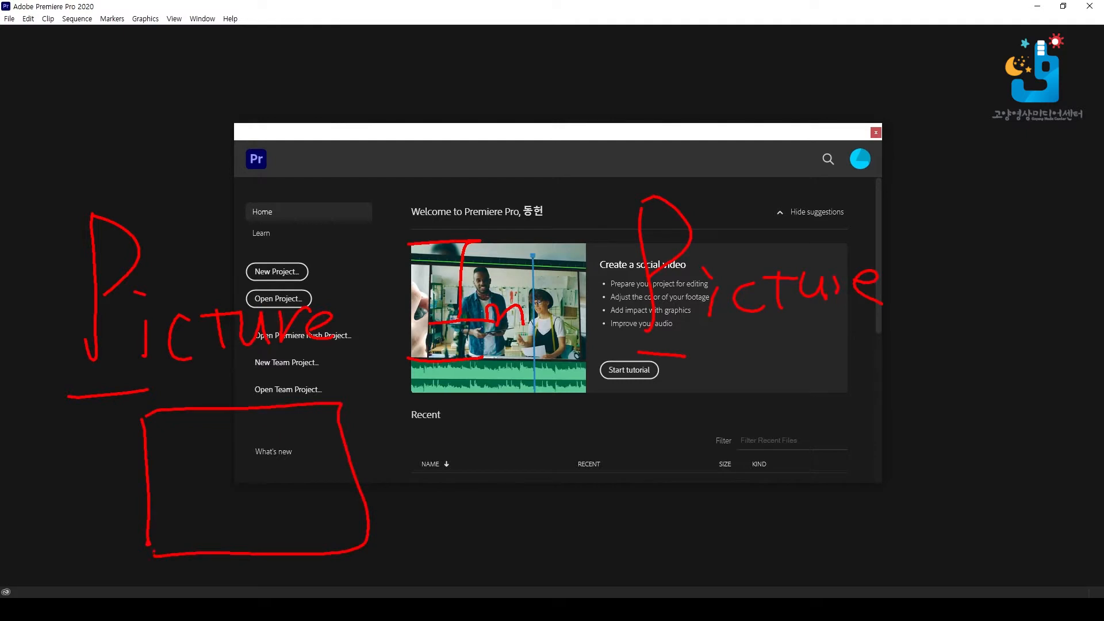
{"action": "left_click_drag", "start_coordinate": [320, 538], "coordinate": [321, 543]}
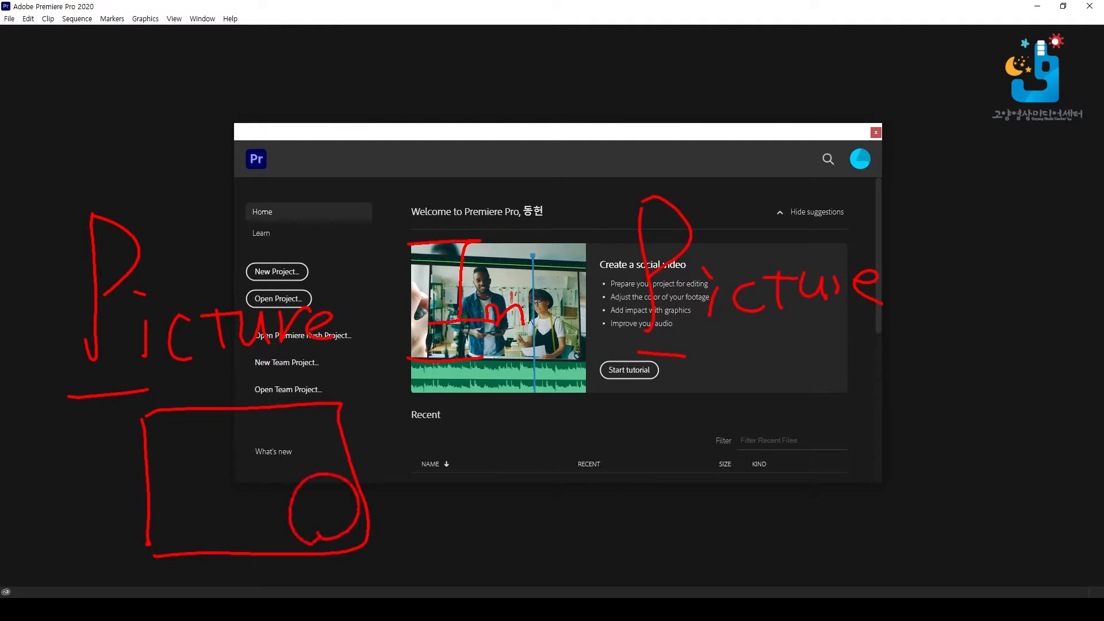
{"action": "mouse_move", "coordinate": [322, 489]}
{"action": "left_mouse_down"}
{"action": "mouse_move", "coordinate": [323, 538]}
{"action": "mouse_move", "coordinate": [338, 527]}
{"action": "left_mouse_up"}
{"action": "mouse_move", "coordinate": [495, 419]}
{"action": "left_mouse_down"}
{"action": "mouse_move", "coordinate": [498, 559]}
{"action": "mouse_move", "coordinate": [750, 529]}
{"action": "mouse_move", "coordinate": [498, 556]}
{"action": "left_mouse_up"}
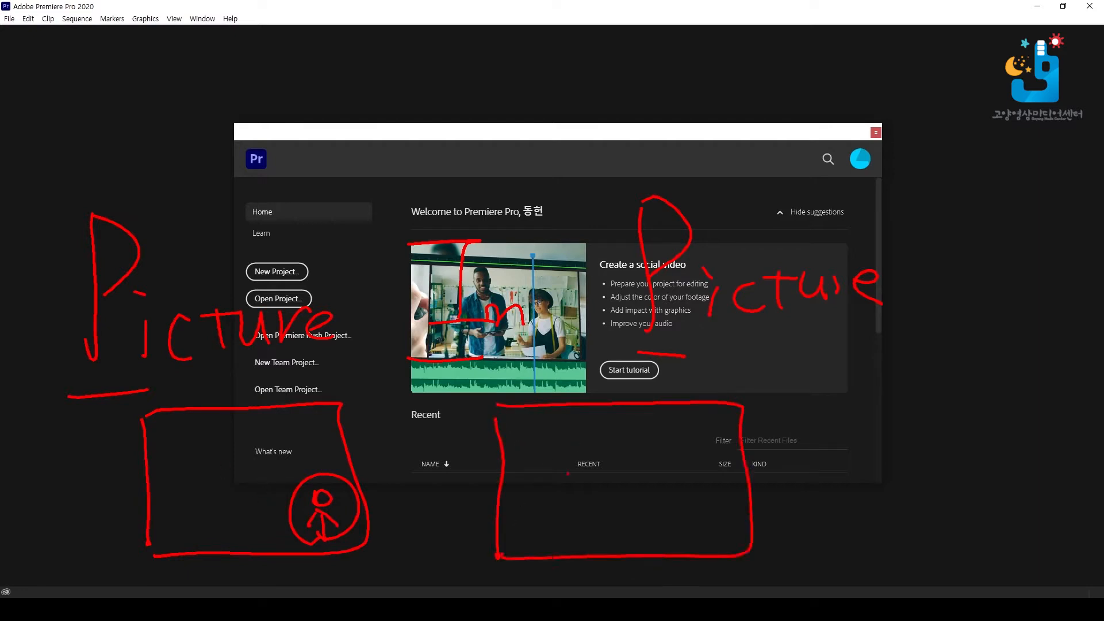
{"action": "mouse_move", "coordinate": [577, 490]}
{"action": "left_mouse_down"}
{"action": "mouse_move", "coordinate": [557, 437]}
{"action": "mouse_move", "coordinate": [590, 489]}
{"action": "mouse_move", "coordinate": [539, 557]}
{"action": "mouse_move", "coordinate": [627, 556]}
{"action": "left_mouse_up"}
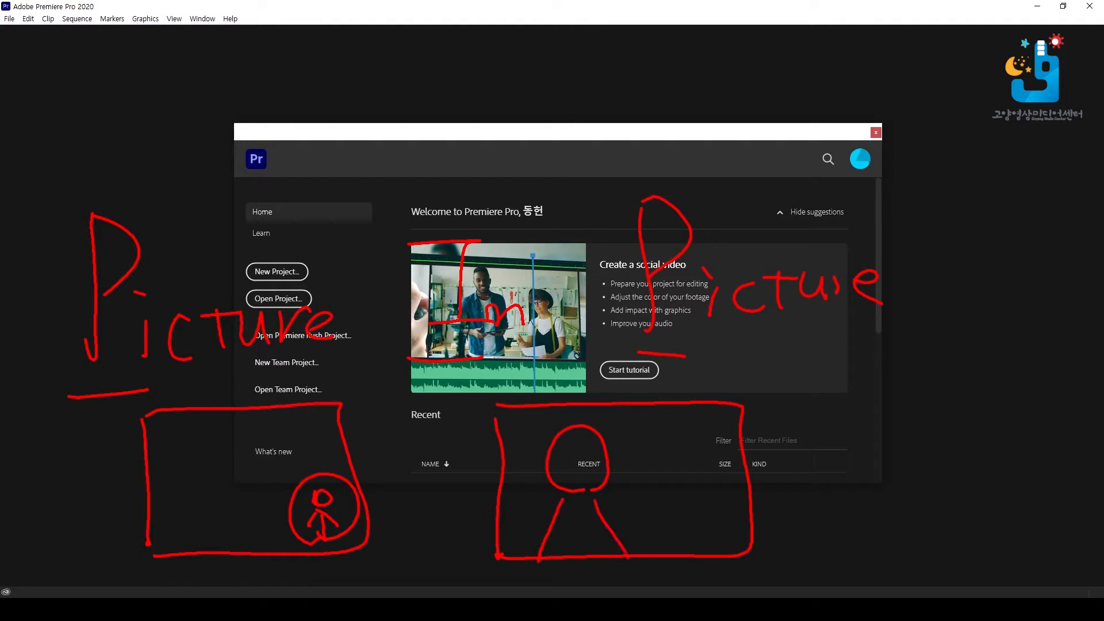
{"action": "mouse_move", "coordinate": [638, 423]}
{"action": "left_mouse_down"}
{"action": "mouse_move", "coordinate": [639, 460]}
{"action": "mouse_move", "coordinate": [652, 418]}
{"action": "mouse_move", "coordinate": [712, 416]}
{"action": "mouse_move", "coordinate": [654, 463]}
{"action": "left_mouse_up"}
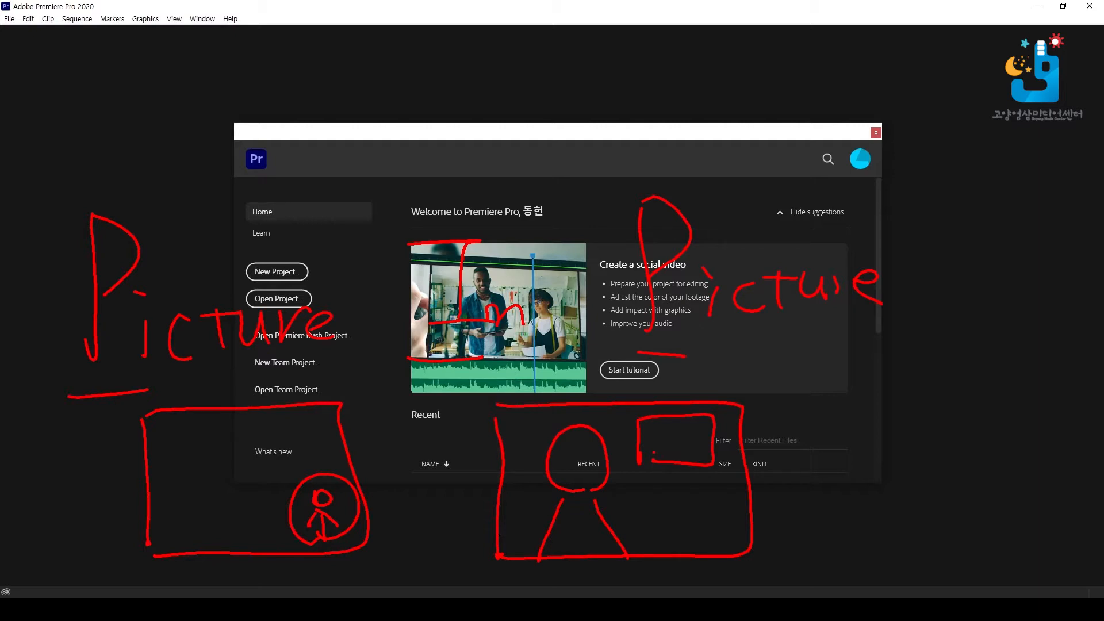
{"action": "key", "text": "Escape"}
- Start a new project and set its location to the 고양영상미디어센터 folder on the desktop
{"action": "left_click_drag", "start_coordinate": [256, 135], "coordinate": [264, 126]}
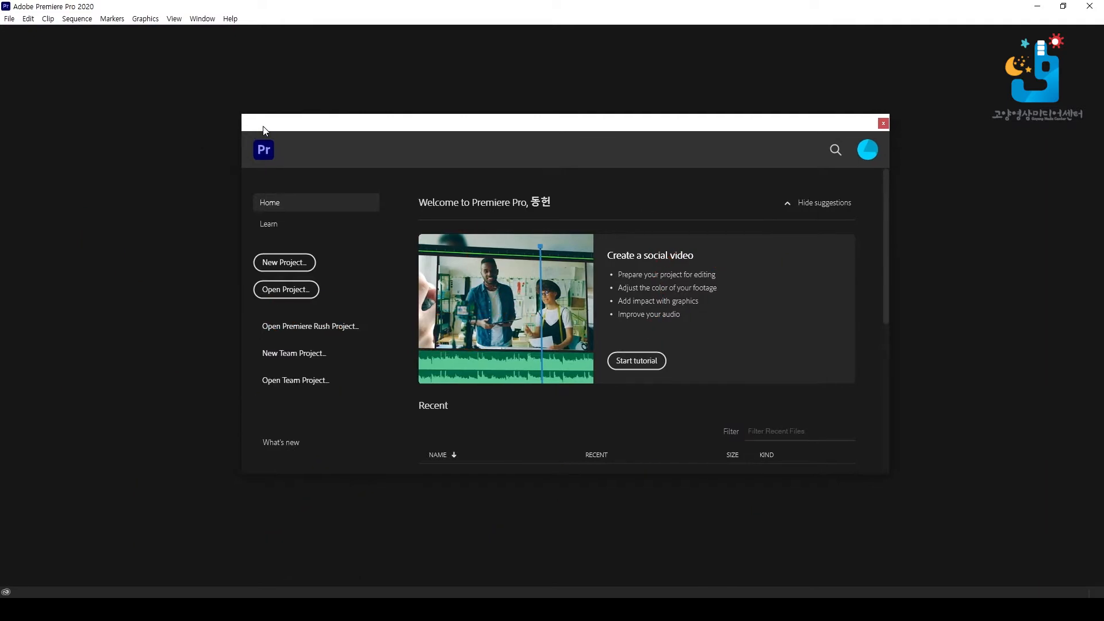
{"action": "left_click", "coordinate": [289, 262]}
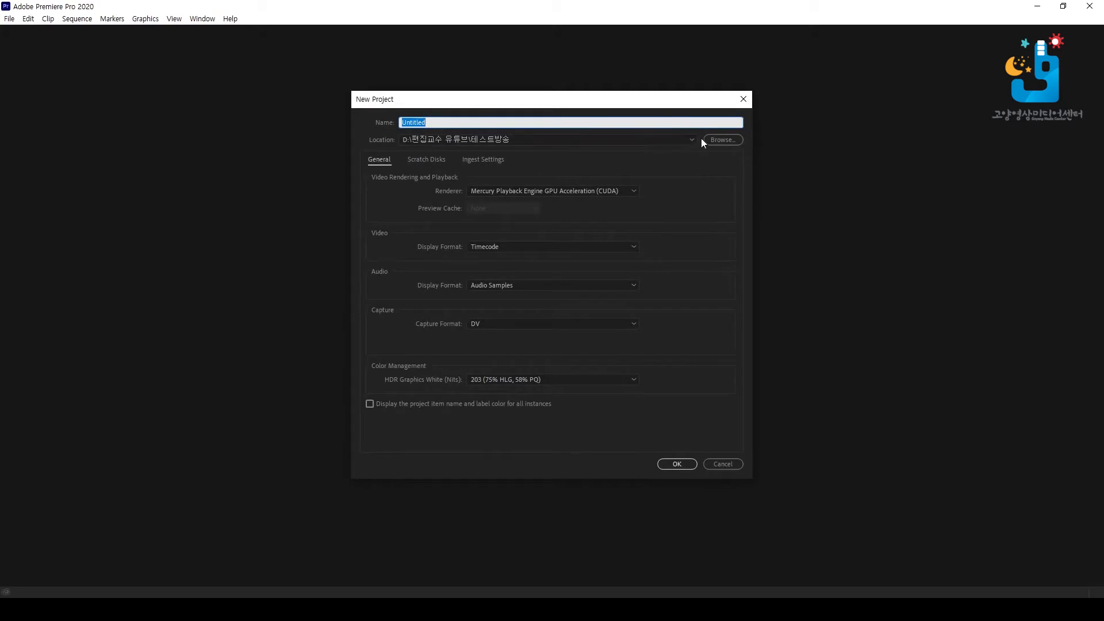
{"action": "left_click", "coordinate": [720, 140]}
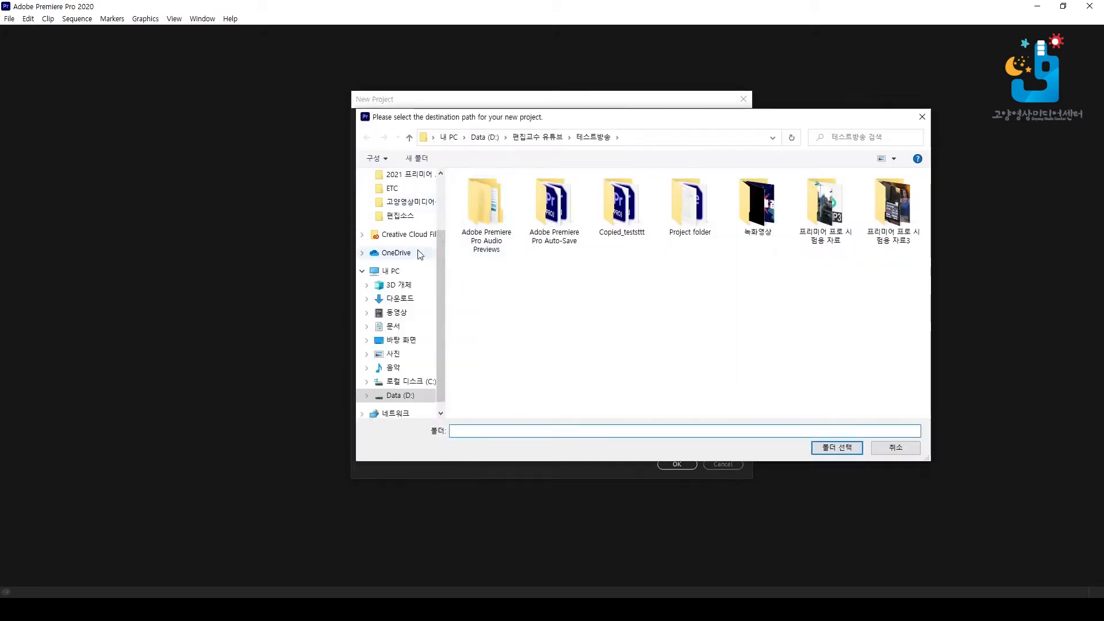
{"action": "left_click", "coordinate": [395, 339]}
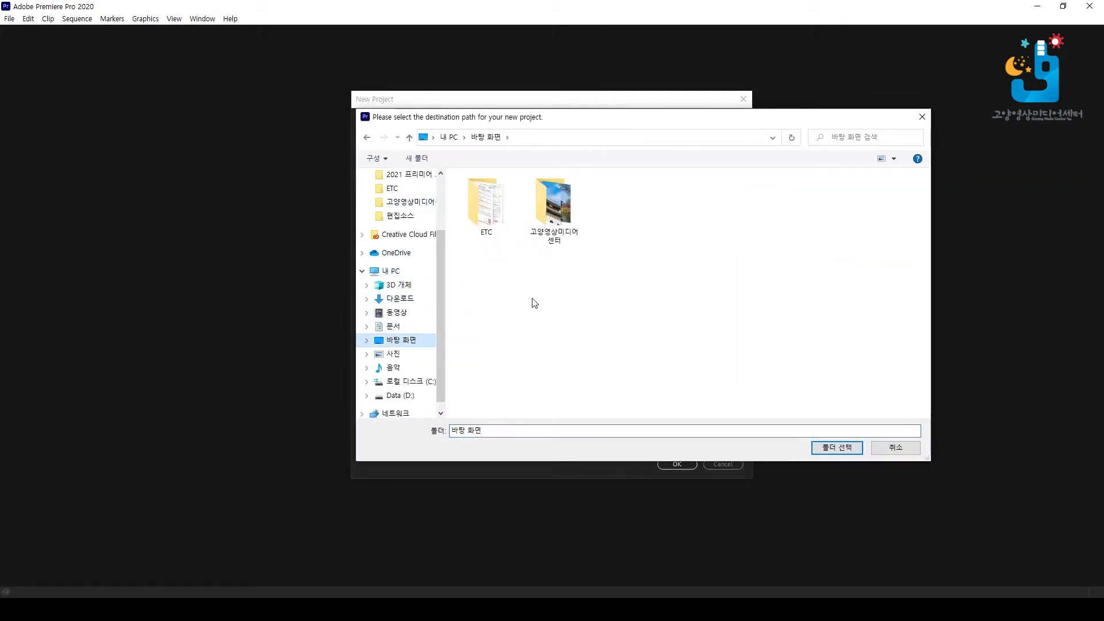
{"action": "left_click", "coordinate": [563, 217]}
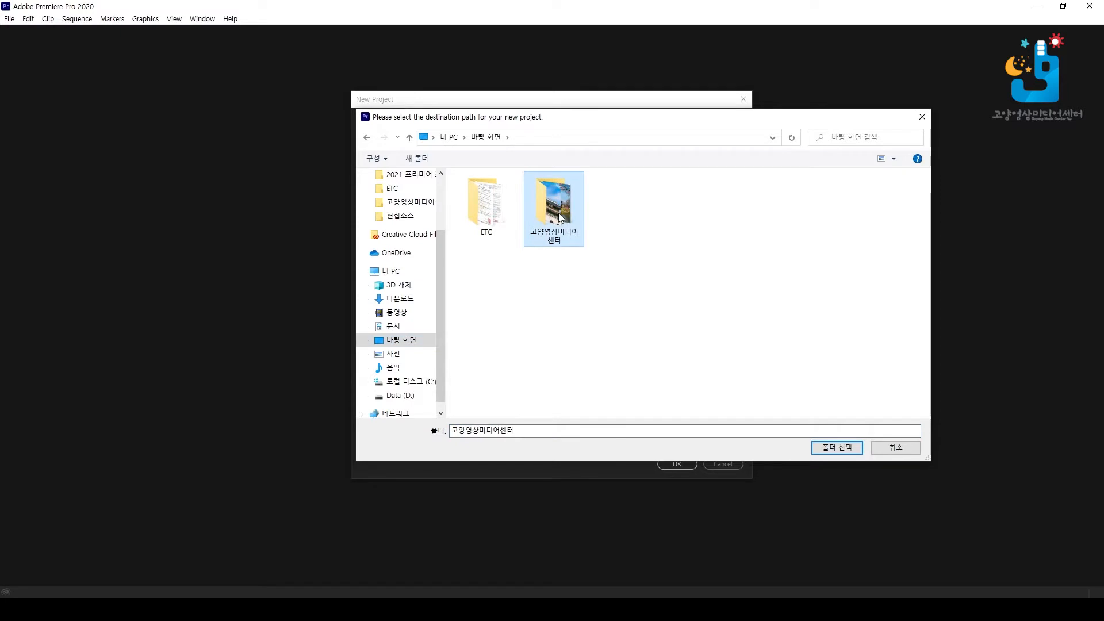
{"action": "double_click", "coordinate": [563, 218]}
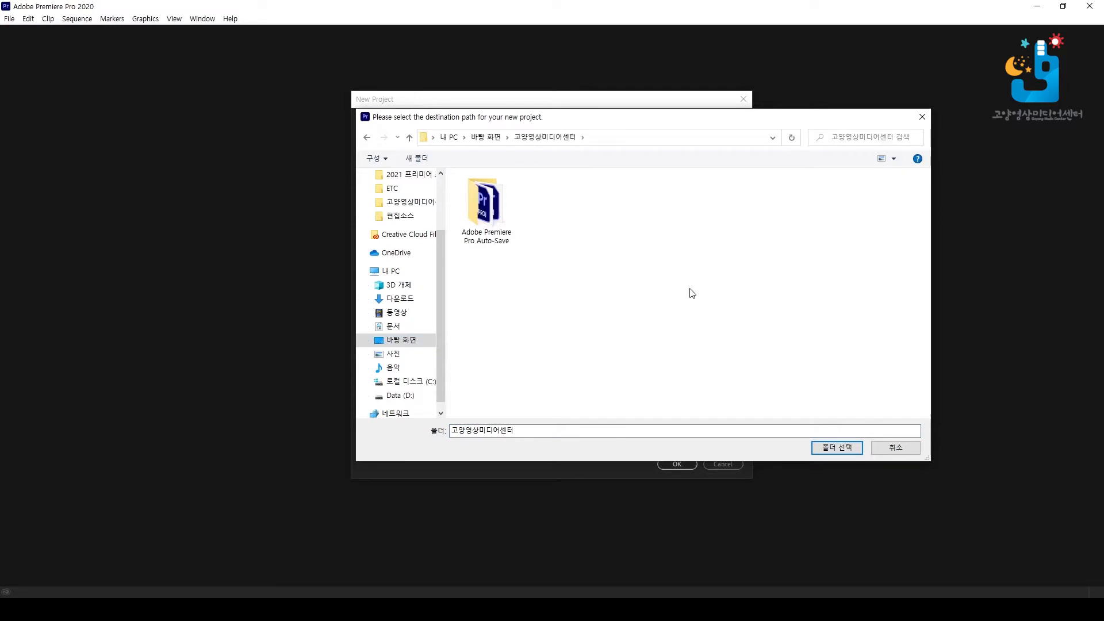
{"action": "left_click", "coordinate": [825, 450]}
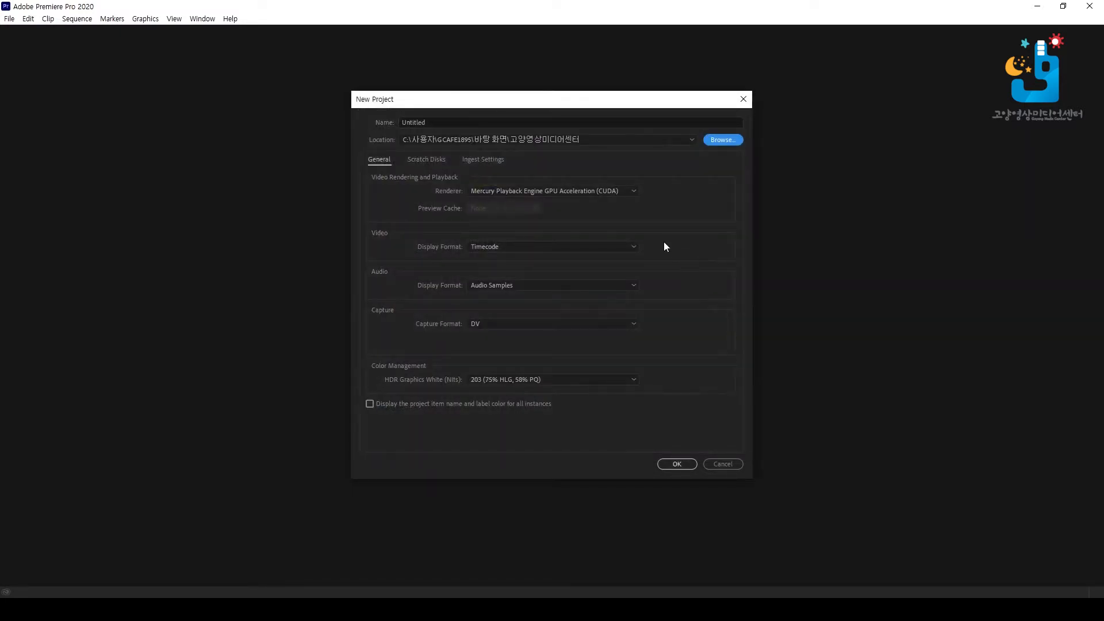
- Name the new project PIP and create it with the remaining settings at their defaults
{"action": "double_click", "coordinate": [414, 122]}
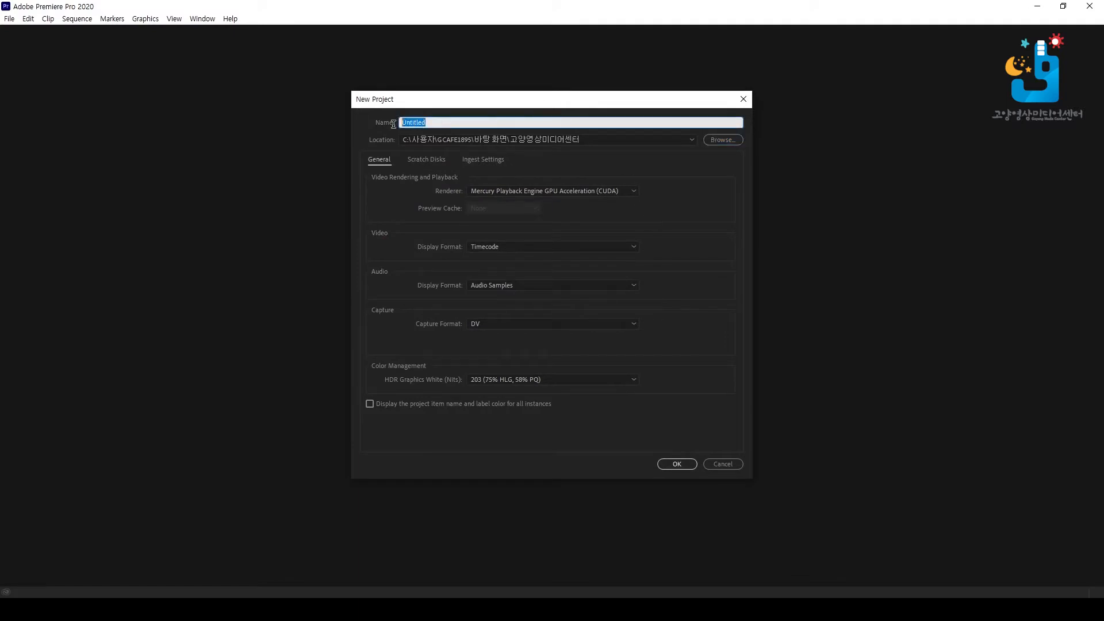
{"action": "type", "text": "PIP"}
{"action": "left_click", "coordinate": [682, 463]}
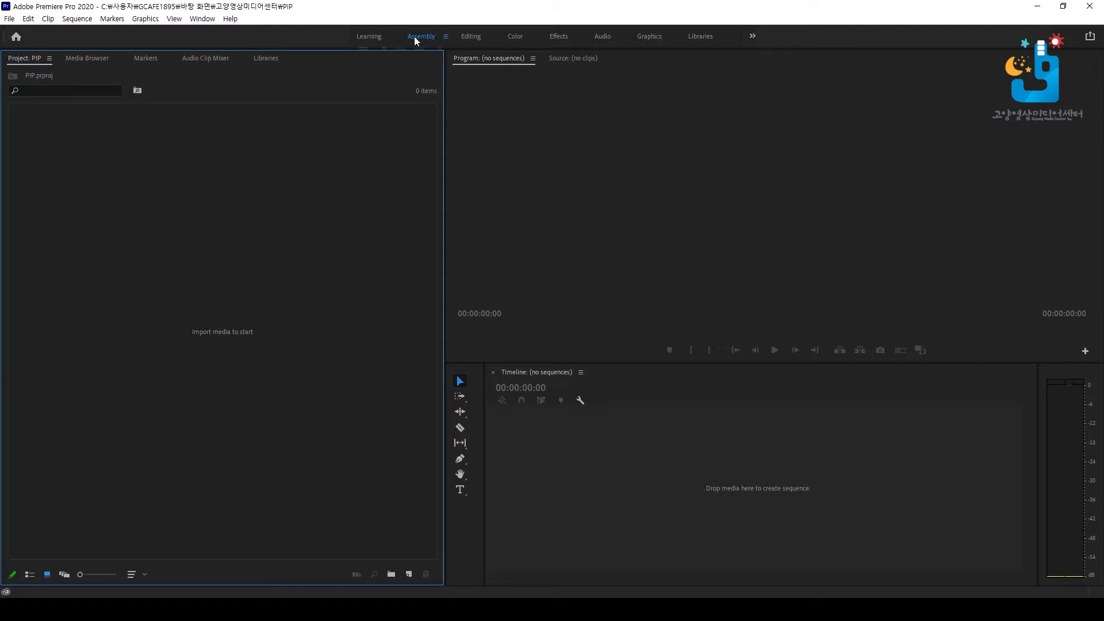
- Import the fifteen video clips 영상1번 through 영상15번 from the 고양영상미디어센터 folder into the project, then clear the selection
{"action": "left_click_drag", "start_coordinate": [136, 253], "coordinate": [299, 384]}
{"action": "double_click", "coordinate": [277, 310]}
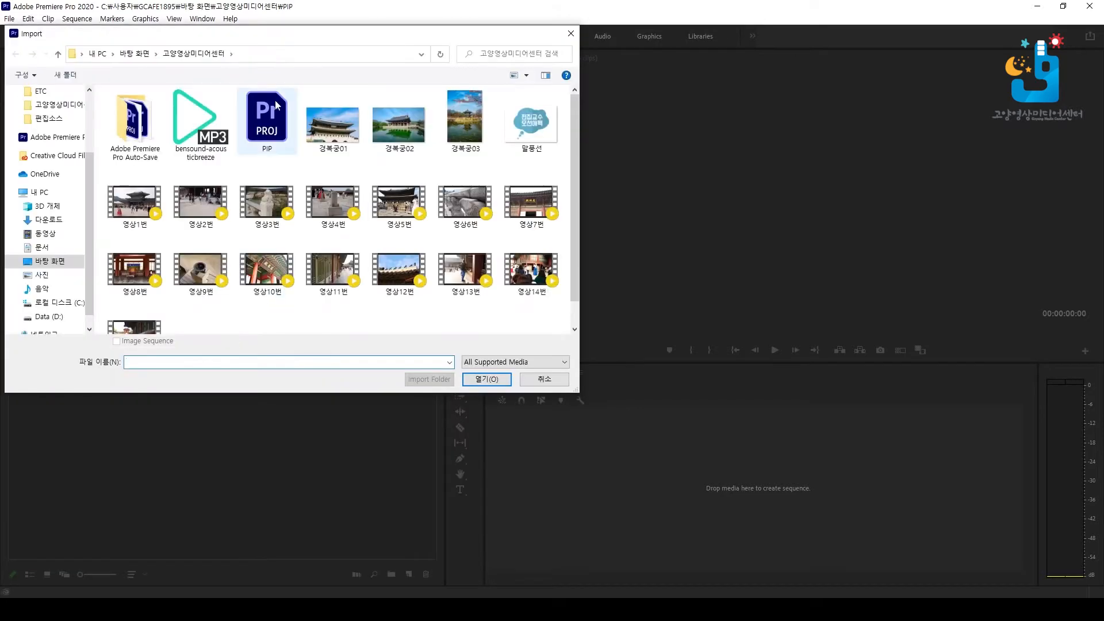
{"action": "left_click_drag", "start_coordinate": [287, 39], "coordinate": [513, 115]}
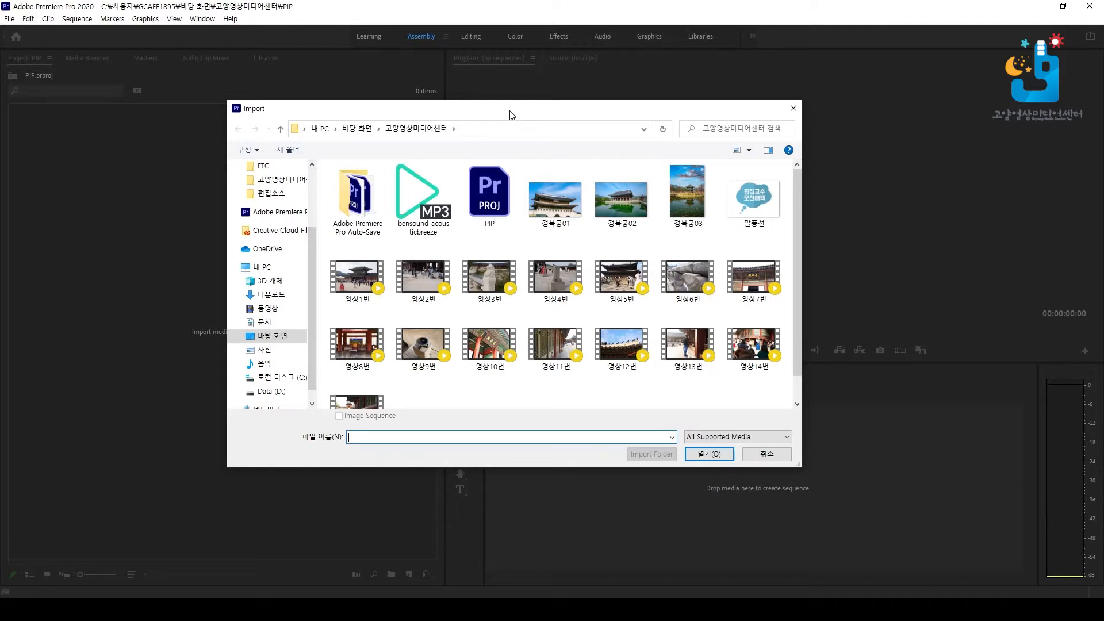
{"action": "left_click", "coordinate": [551, 192]}
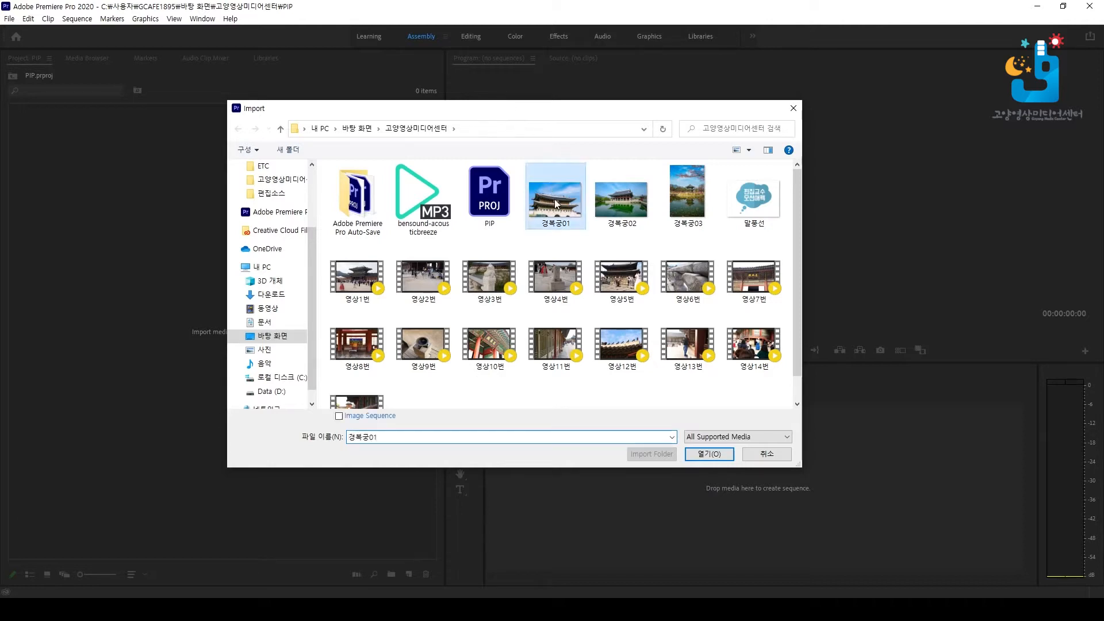
{"action": "left_click", "coordinate": [366, 283]}
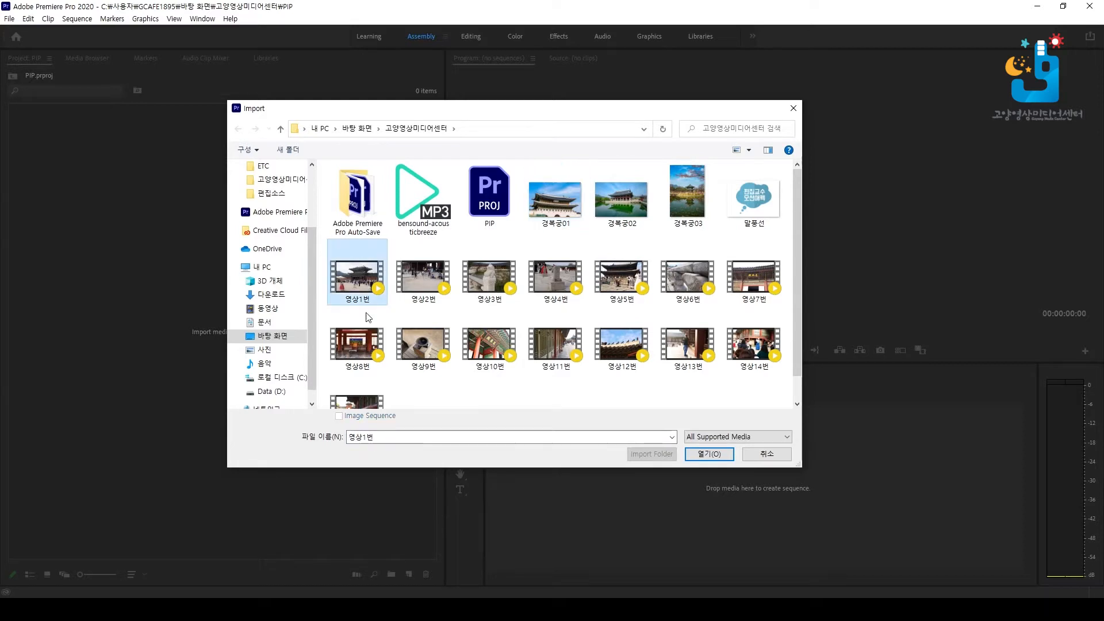
{"action": "scroll", "coordinate": [366, 288], "scroll_direction": "down", "scroll_amount": 1}
{"action": "left_click", "coordinate": [359, 376], "text": "shift"}
{"action": "left_click", "coordinate": [708, 453]}
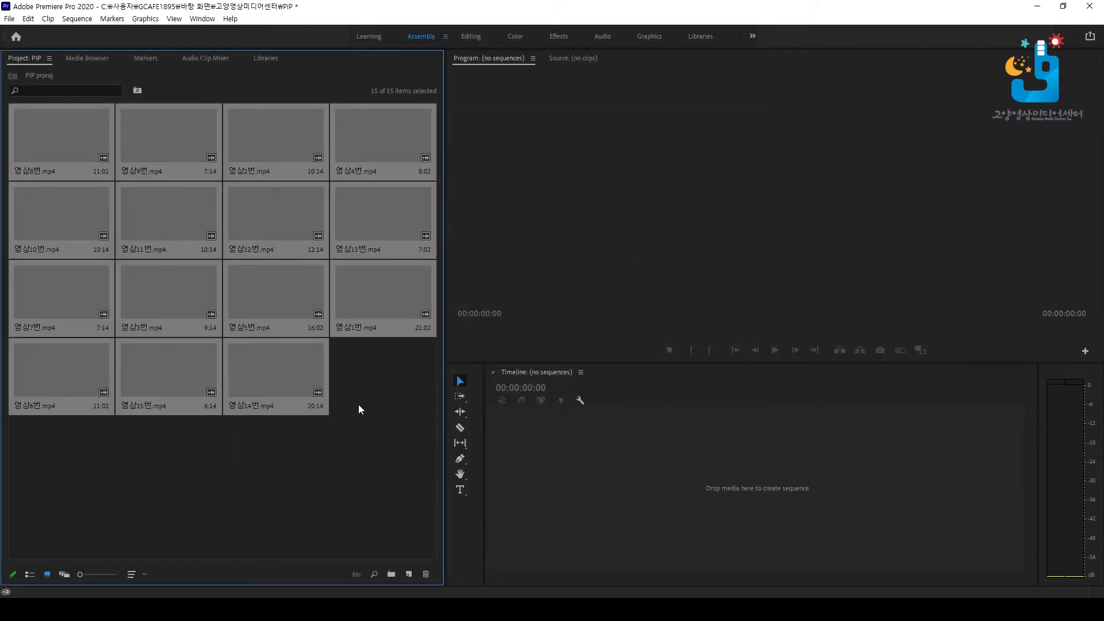
{"action": "left_click", "coordinate": [361, 433]}
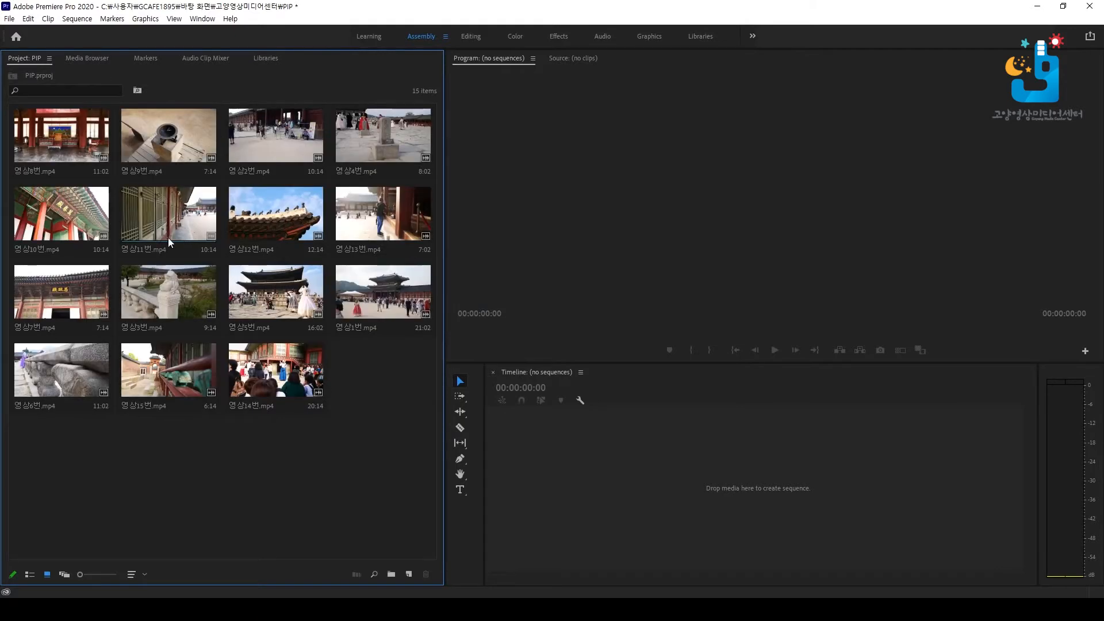
- Preview the imported clips 영상5번, 영상14번 and 영상1번 in the project's thumbnails
{"action": "left_click", "coordinate": [264, 298]}
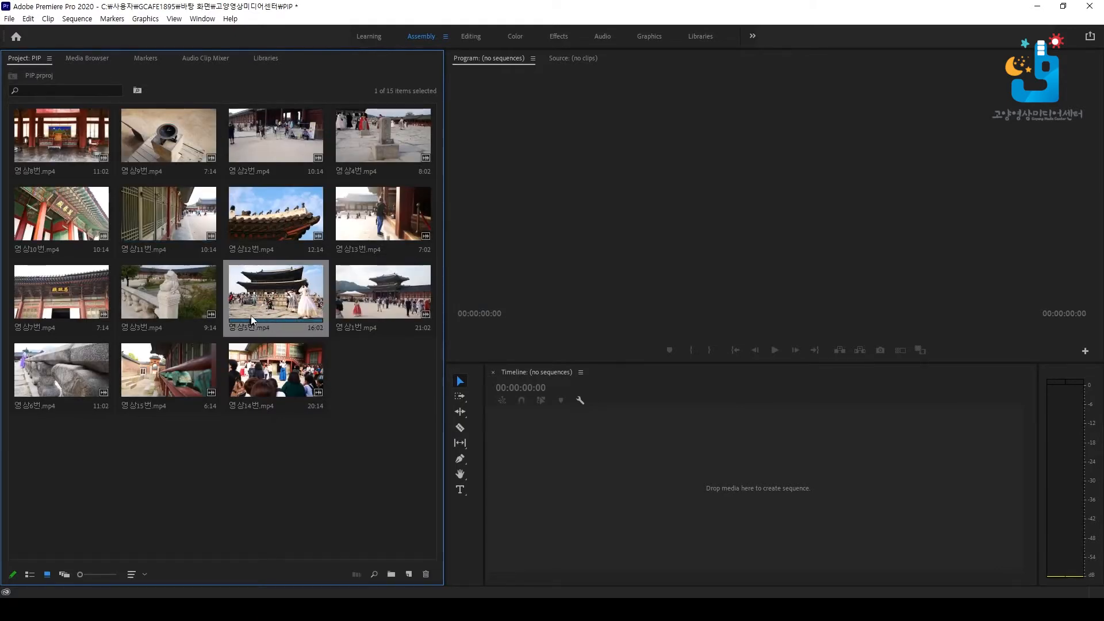
{"action": "left_click", "coordinate": [275, 352]}
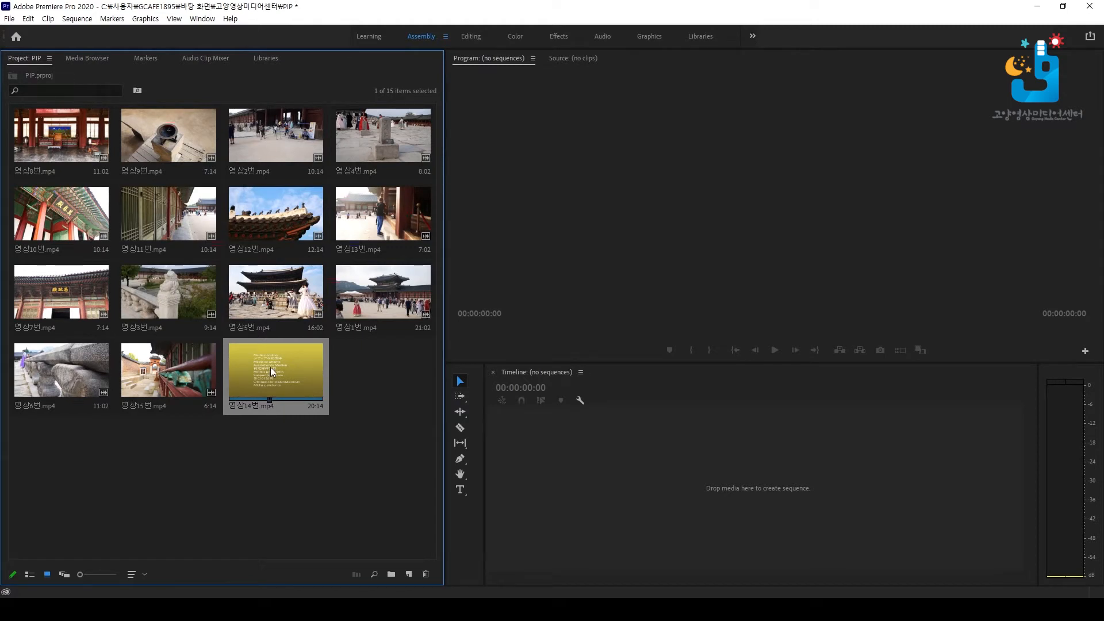
{"action": "key", "text": "space"}
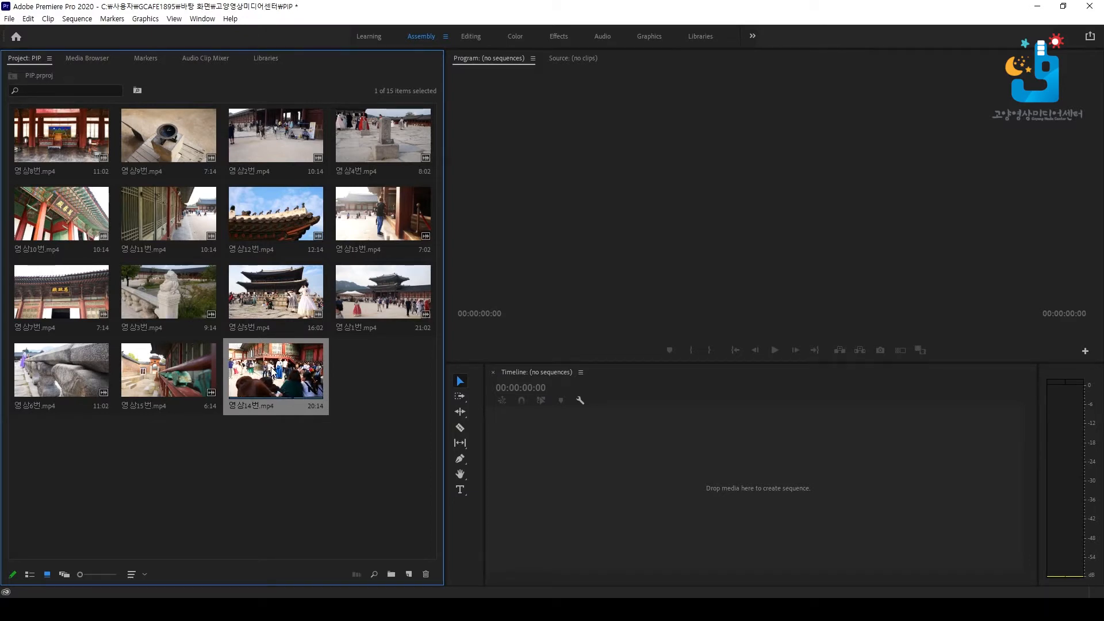
{"action": "left_click", "coordinate": [384, 288]}
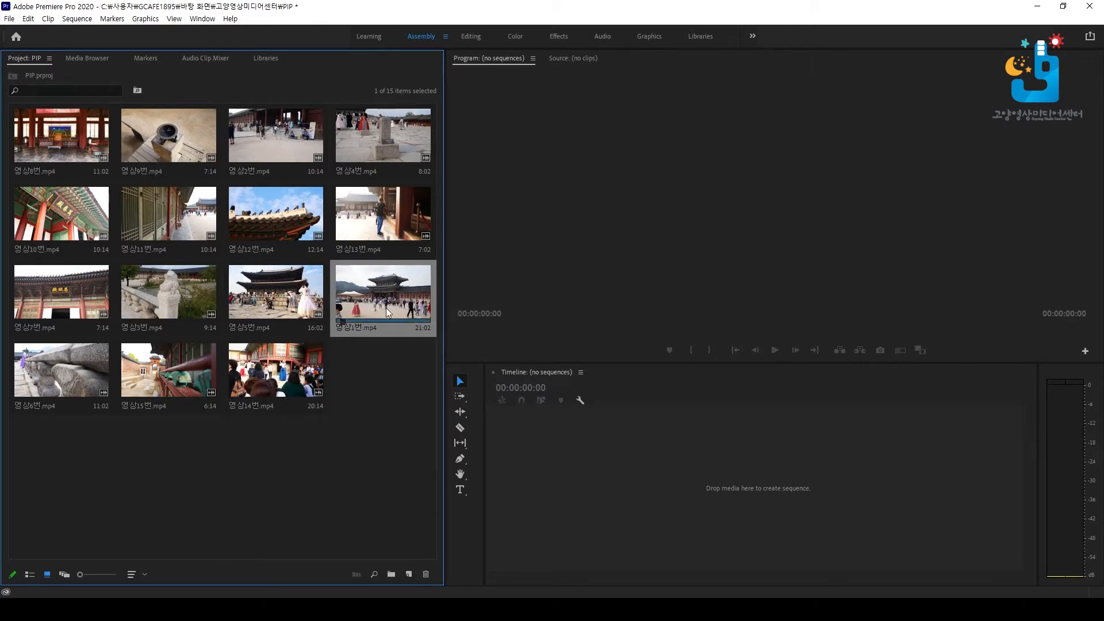
{"action": "left_click", "coordinate": [389, 384]}
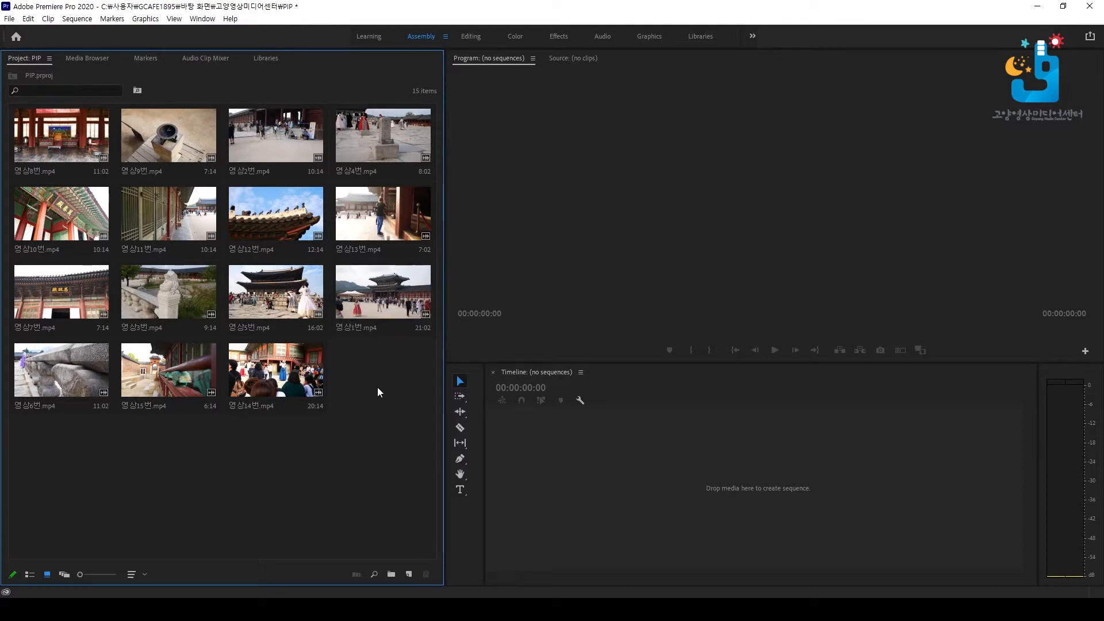
- Switch to the Editing workspace and reset it to its saved layout so the project's clips can be browsed
{"action": "left_click", "coordinate": [469, 37]}
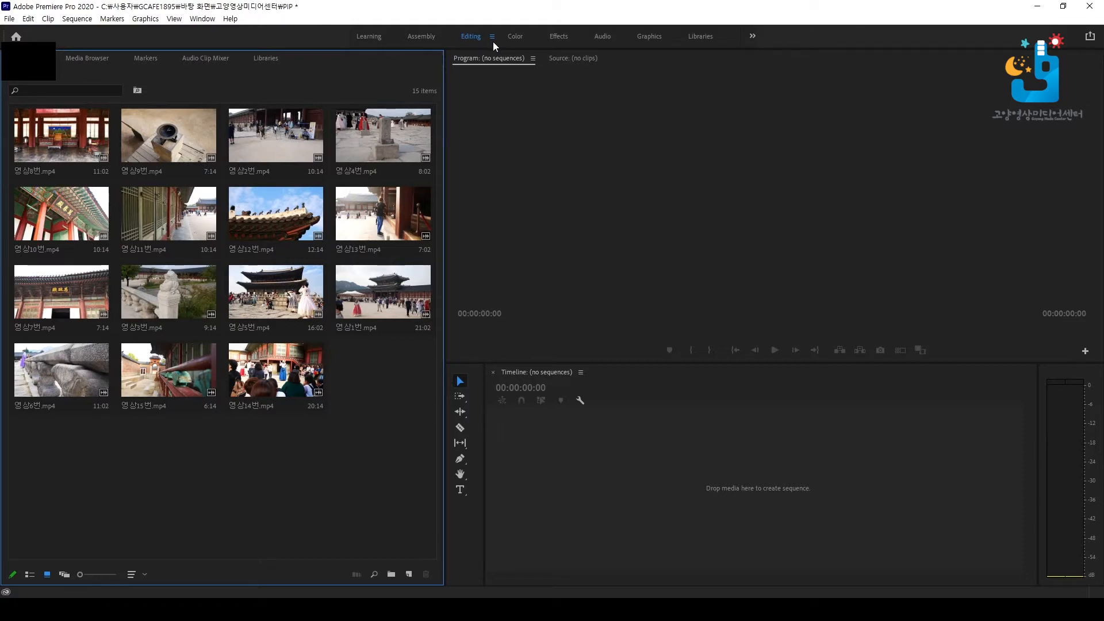
{"action": "key", "text": "alt+shift+0"}
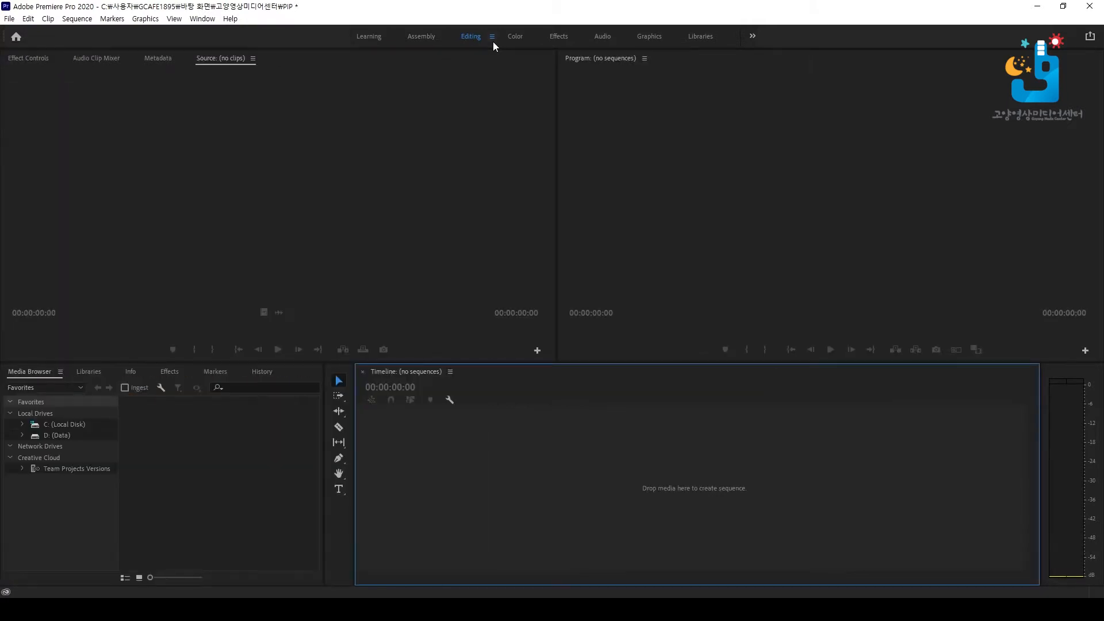
{"action": "left_click", "coordinate": [493, 37]}
{"action": "left_click", "coordinate": [509, 42]}
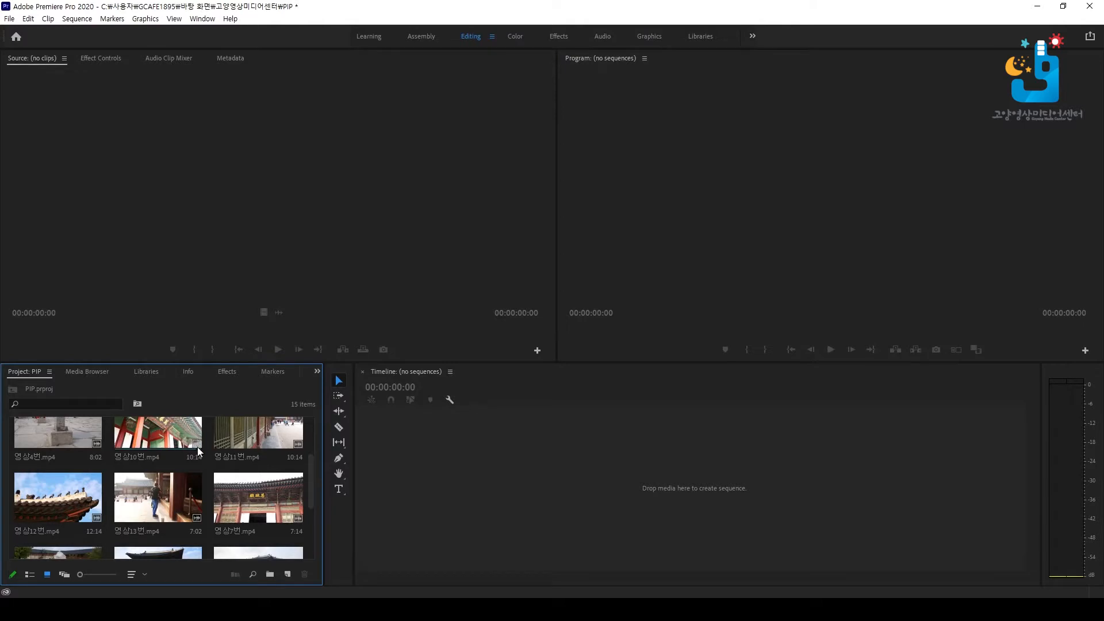
{"action": "scroll", "coordinate": [194, 459], "scroll_direction": "down", "scroll_amount": 3}
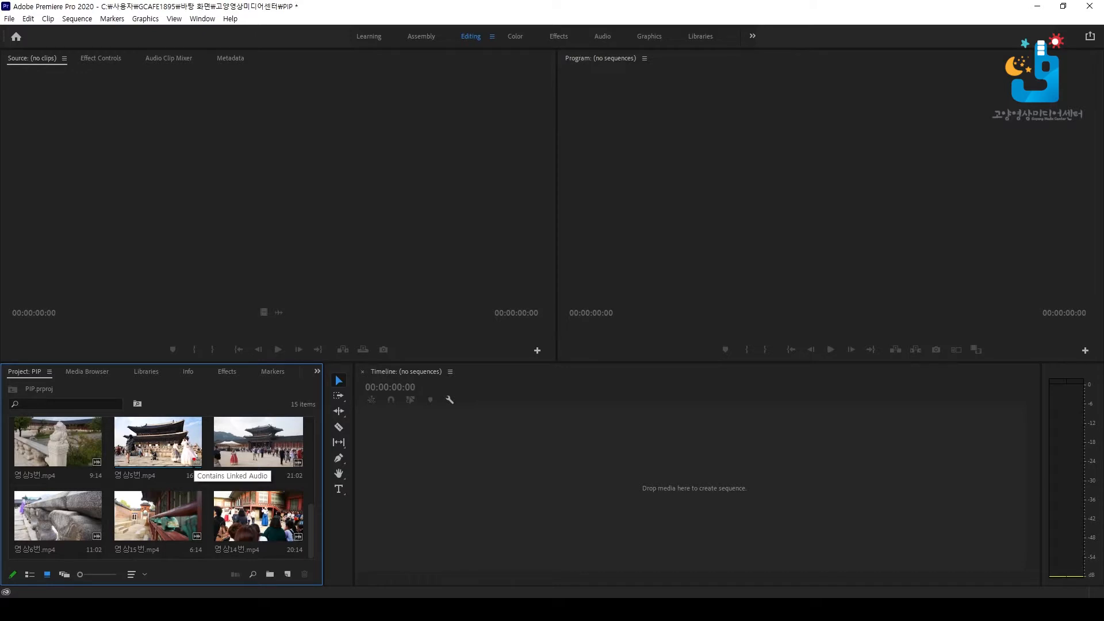
{"action": "mouse_move", "coordinate": [302, 166]}
{"action": "left_mouse_down"}
{"action": "mouse_move", "coordinate": [327, 427]}
{"action": "mouse_move", "coordinate": [661, 190]}
{"action": "mouse_move", "coordinate": [397, 461]}
{"action": "left_mouse_up"}
{"action": "left_click_drag", "start_coordinate": [508, 288], "coordinate": [579, 396]}
{"action": "left_click_drag", "start_coordinate": [581, 338], "coordinate": [781, 279]}
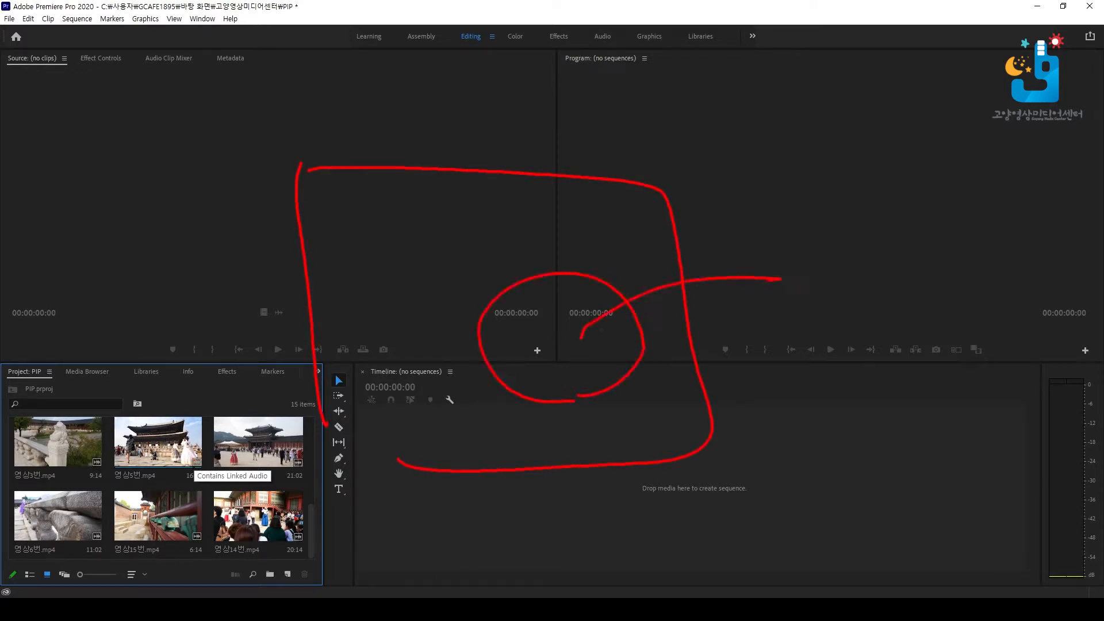
{"action": "left_click_drag", "start_coordinate": [562, 309], "coordinate": [614, 329]}
{"action": "mouse_move", "coordinate": [640, 175]}
{"action": "left_mouse_down"}
{"action": "mouse_move", "coordinate": [719, 133]}
{"action": "mouse_move", "coordinate": [598, 220]}
{"action": "left_mouse_up"}
{"action": "left_click_drag", "start_coordinate": [562, 202], "coordinate": [622, 231]}
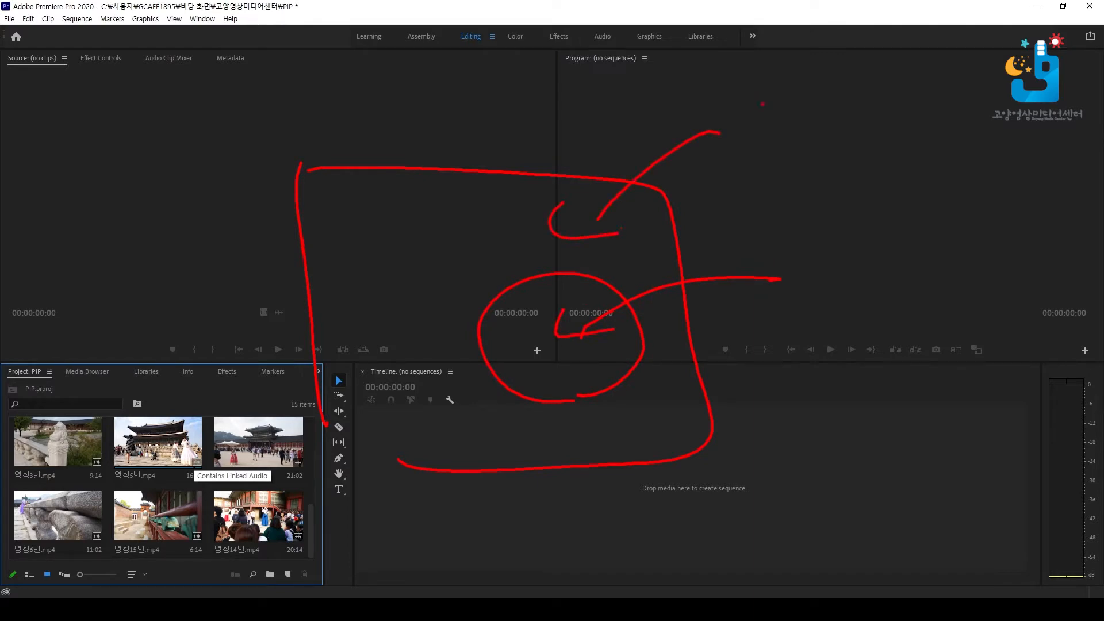
{"action": "mouse_move", "coordinate": [764, 97]}
{"action": "left_mouse_down"}
{"action": "mouse_move", "coordinate": [765, 154]}
{"action": "mouse_move", "coordinate": [808, 141]}
{"action": "left_mouse_up"}
{"action": "mouse_move", "coordinate": [833, 101]}
{"action": "left_mouse_down"}
{"action": "mouse_move", "coordinate": [835, 121]}
{"action": "mouse_move", "coordinate": [849, 116]}
{"action": "left_mouse_up"}
{"action": "left_click_drag", "start_coordinate": [850, 101], "coordinate": [857, 155]}
{"action": "mouse_move", "coordinate": [802, 266]}
{"action": "left_mouse_down"}
{"action": "mouse_move", "coordinate": [846, 294]}
{"action": "mouse_move", "coordinate": [859, 282]}
{"action": "left_mouse_up"}
{"action": "left_click_drag", "start_coordinate": [879, 262], "coordinate": [889, 275]}
{"action": "left_click_drag", "start_coordinate": [909, 262], "coordinate": [906, 296]}
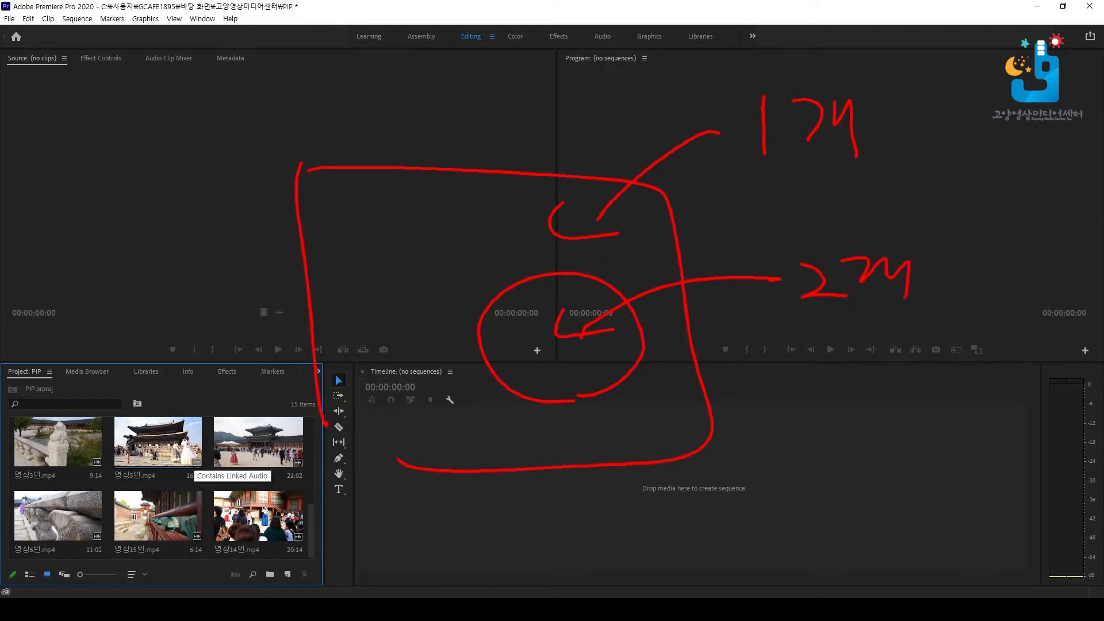
- Open clip 영상1번 in the Source monitor and create a new sequence by placing it on the empty timeline
{"action": "key", "text": "Escape"}
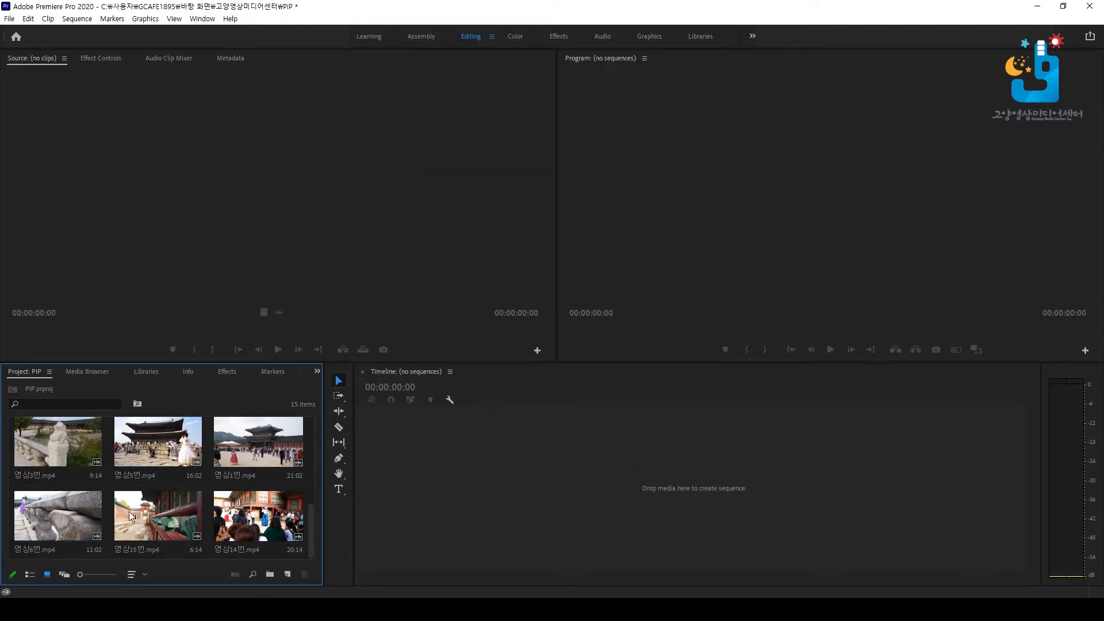
{"action": "double_click", "coordinate": [240, 453]}
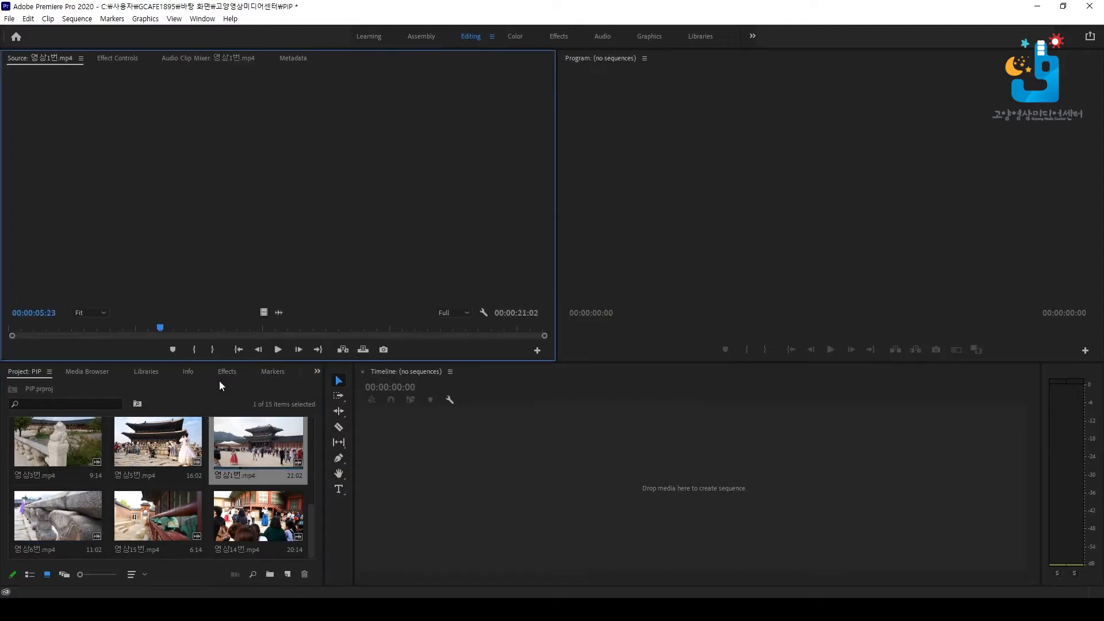
{"action": "left_click_drag", "start_coordinate": [155, 327], "coordinate": [48, 328]}
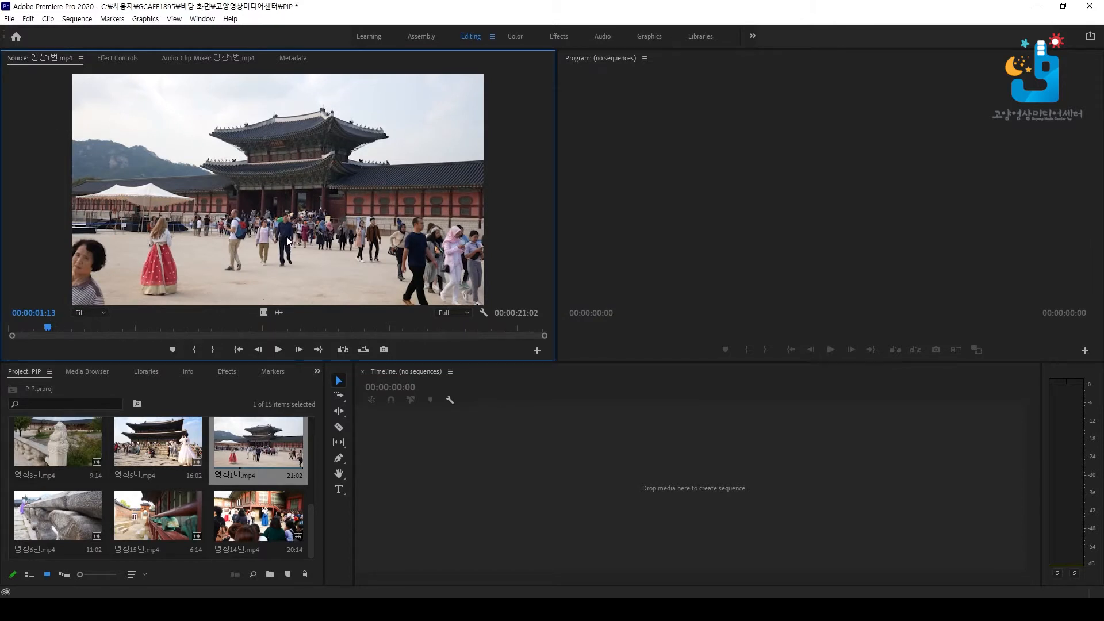
{"action": "left_click_drag", "start_coordinate": [287, 238], "coordinate": [454, 481]}
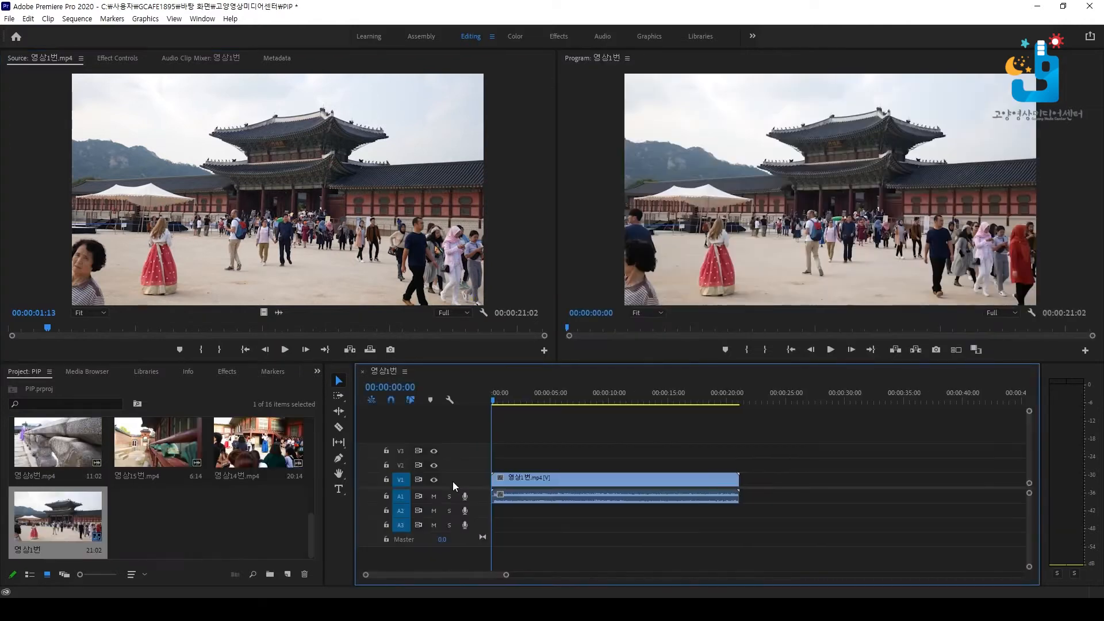
- Play a short part of the sequence and increase the height of tracks V1 and A1
{"action": "mouse_move", "coordinate": [521, 401]}
{"action": "left_mouse_down"}
{"action": "mouse_move", "coordinate": [571, 404]}
{"action": "mouse_move", "coordinate": [525, 403]}
{"action": "left_mouse_up"}
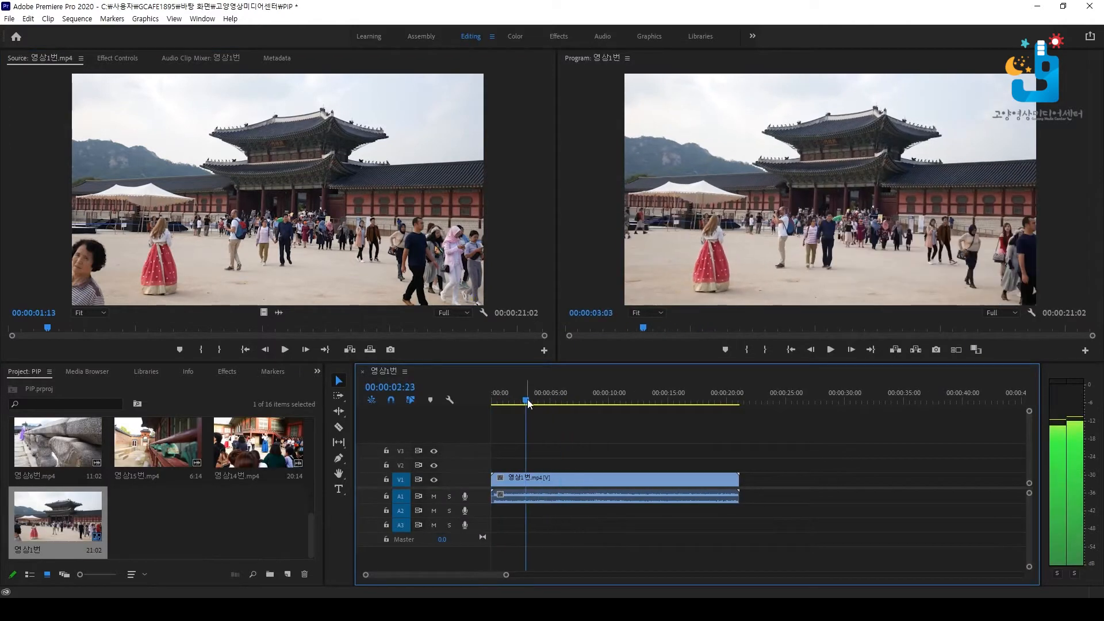
{"action": "key", "text": "space"}
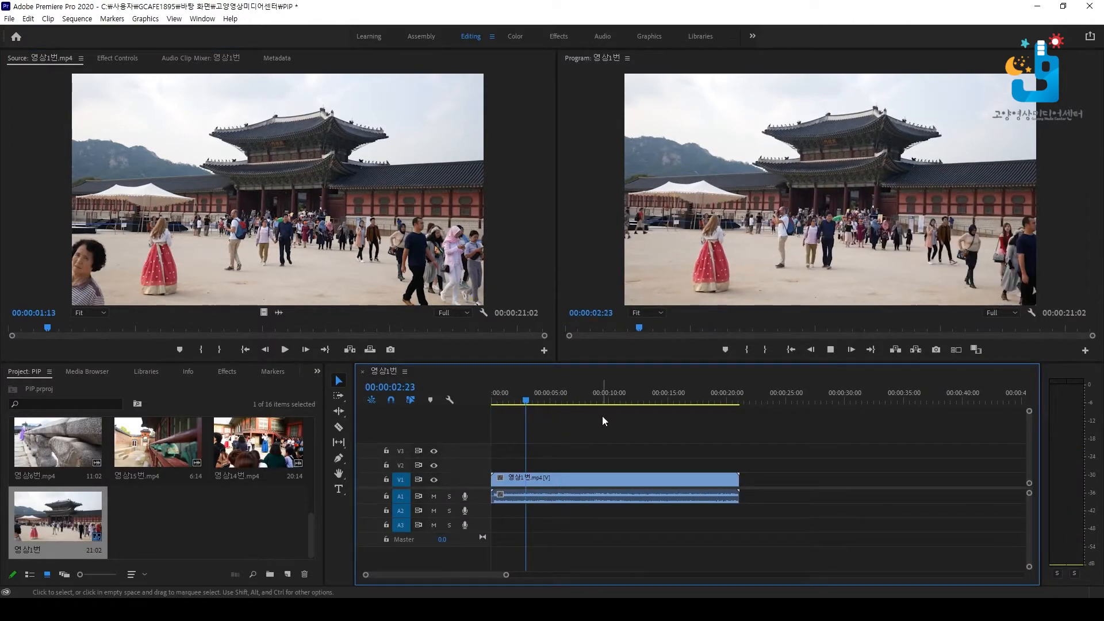
{"action": "key", "text": "space"}
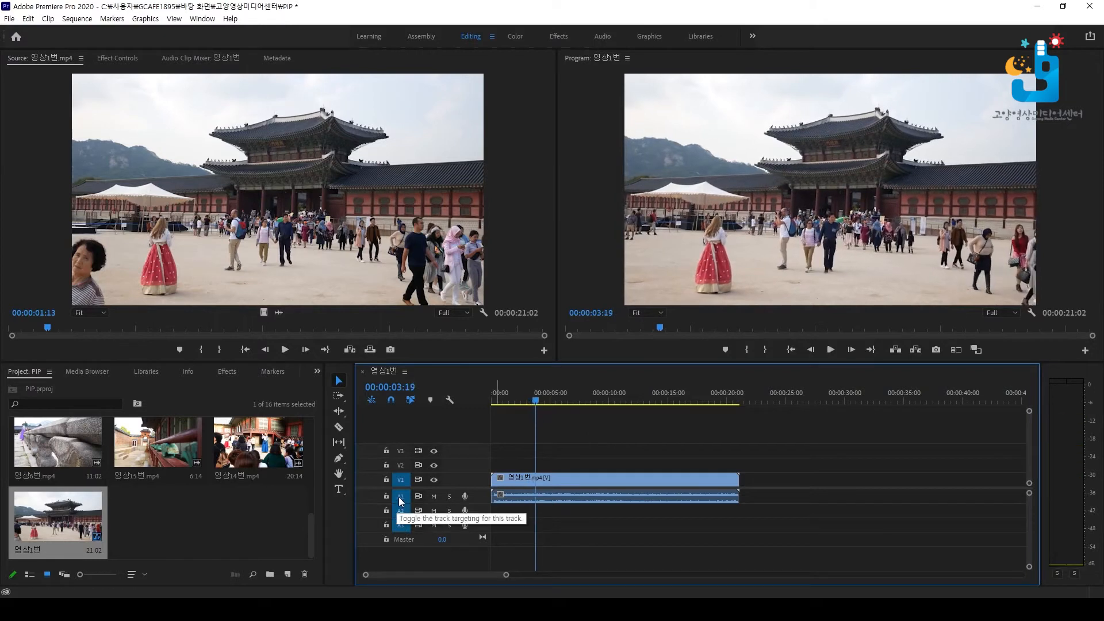
{"action": "left_click_drag", "start_coordinate": [405, 465], "coordinate": [405, 454]}
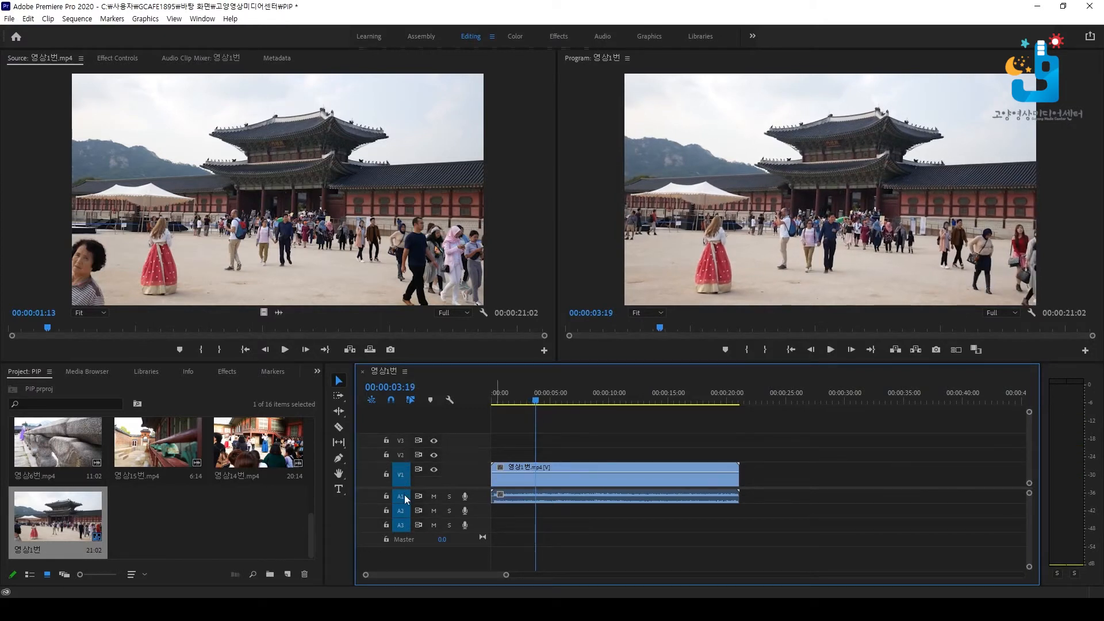
{"action": "left_click_drag", "start_coordinate": [405, 516], "coordinate": [405, 517]}
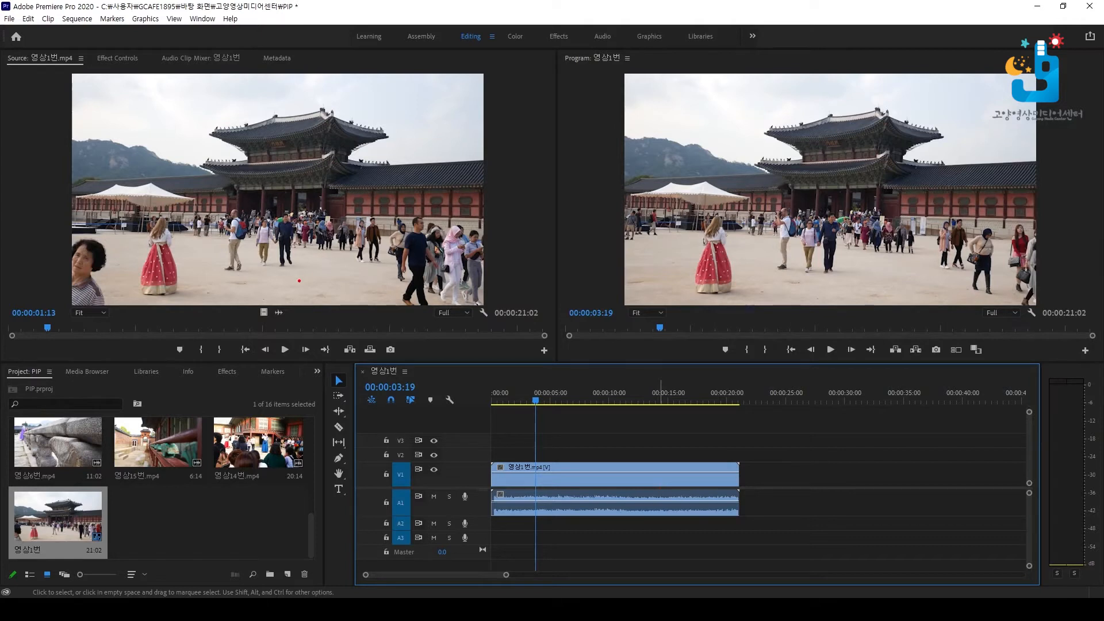
{"action": "mouse_move", "coordinate": [305, 343]}
{"action": "left_mouse_down"}
{"action": "mouse_move", "coordinate": [365, 338]}
{"action": "mouse_move", "coordinate": [483, 336]}
{"action": "mouse_move", "coordinate": [451, 375]}
{"action": "left_mouse_up"}
{"action": "mouse_move", "coordinate": [554, 314]}
{"action": "left_mouse_down"}
{"action": "mouse_move", "coordinate": [592, 357]}
{"action": "mouse_move", "coordinate": [621, 305]}
{"action": "left_mouse_up"}
{"action": "left_click_drag", "start_coordinate": [535, 326], "coordinate": [633, 316]}
{"action": "left_click_drag", "start_coordinate": [554, 338], "coordinate": [624, 329]}
{"action": "mouse_move", "coordinate": [528, 387]}
{"action": "left_mouse_down"}
{"action": "mouse_move", "coordinate": [570, 397]}
{"action": "mouse_move", "coordinate": [619, 384]}
{"action": "left_mouse_up"}
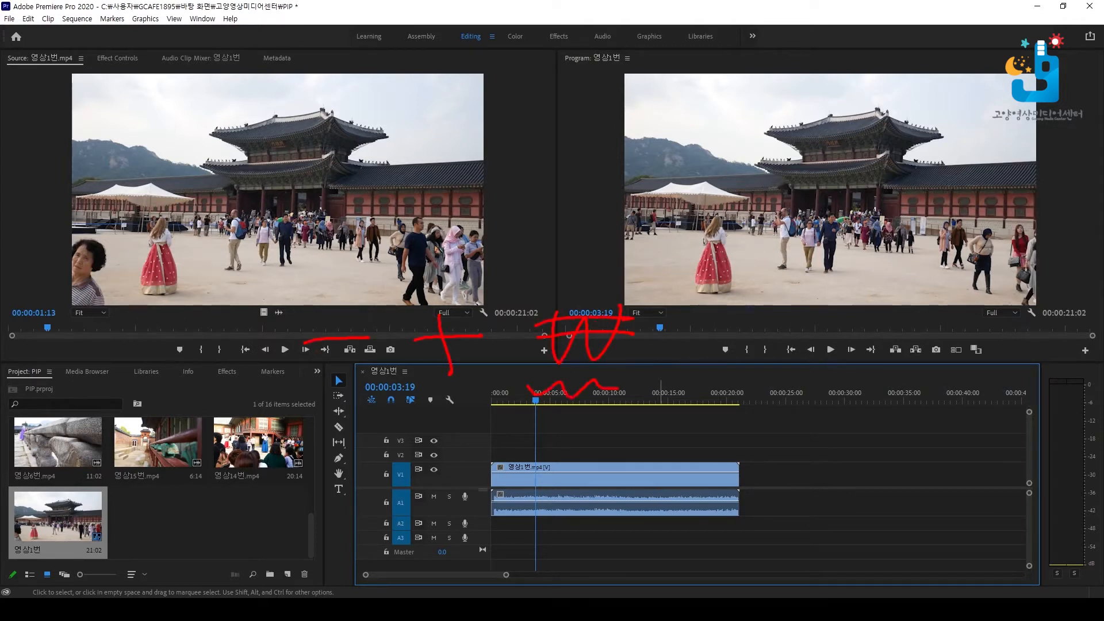
{"action": "mouse_move", "coordinate": [584, 545]}
{"action": "left_mouse_down"}
{"action": "mouse_move", "coordinate": [512, 517]}
{"action": "mouse_move", "coordinate": [627, 511]}
{"action": "left_mouse_up"}
{"action": "left_click_drag", "start_coordinate": [485, 516], "coordinate": [532, 454]}
{"action": "mouse_move", "coordinate": [632, 440]}
{"action": "left_mouse_down"}
{"action": "mouse_move", "coordinate": [976, 470]}
{"action": "mouse_move", "coordinate": [553, 520]}
{"action": "left_mouse_up"}
{"action": "key", "text": "Escape"}
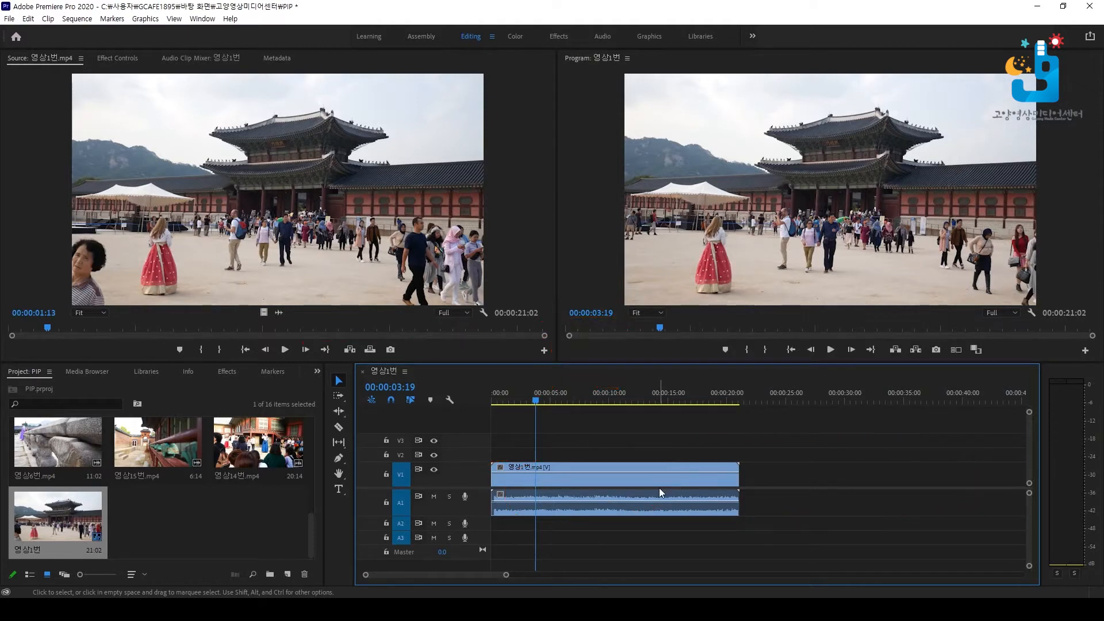
- Fit the whole sequence into the timeline and open clip 영상4번 in the Source monitor
{"action": "key", "text": "backslash"}
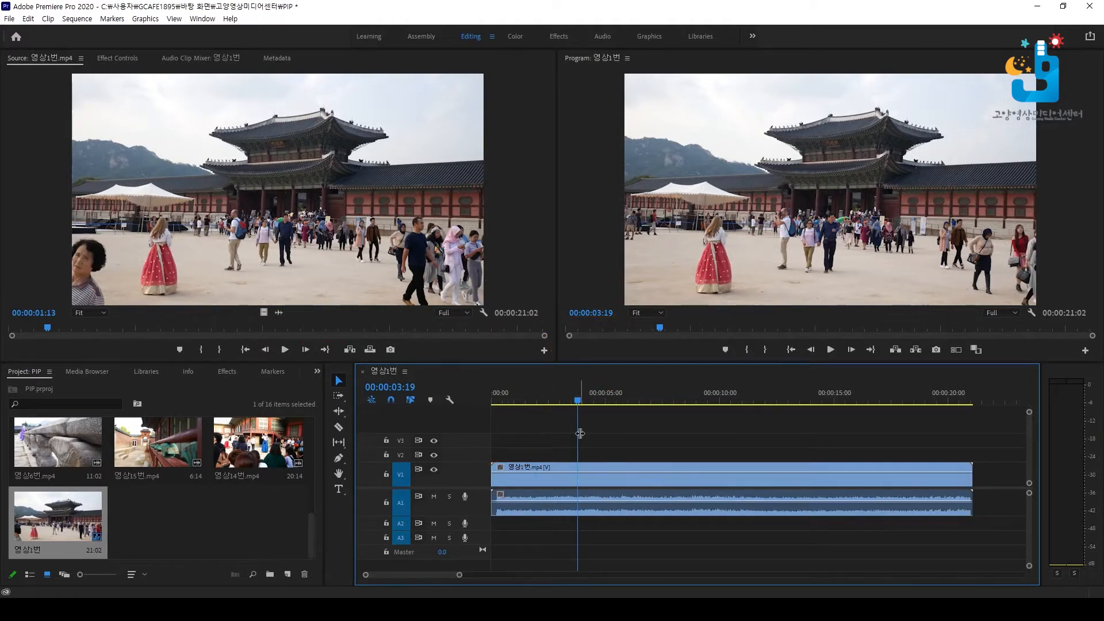
{"action": "left_click", "coordinate": [597, 399]}
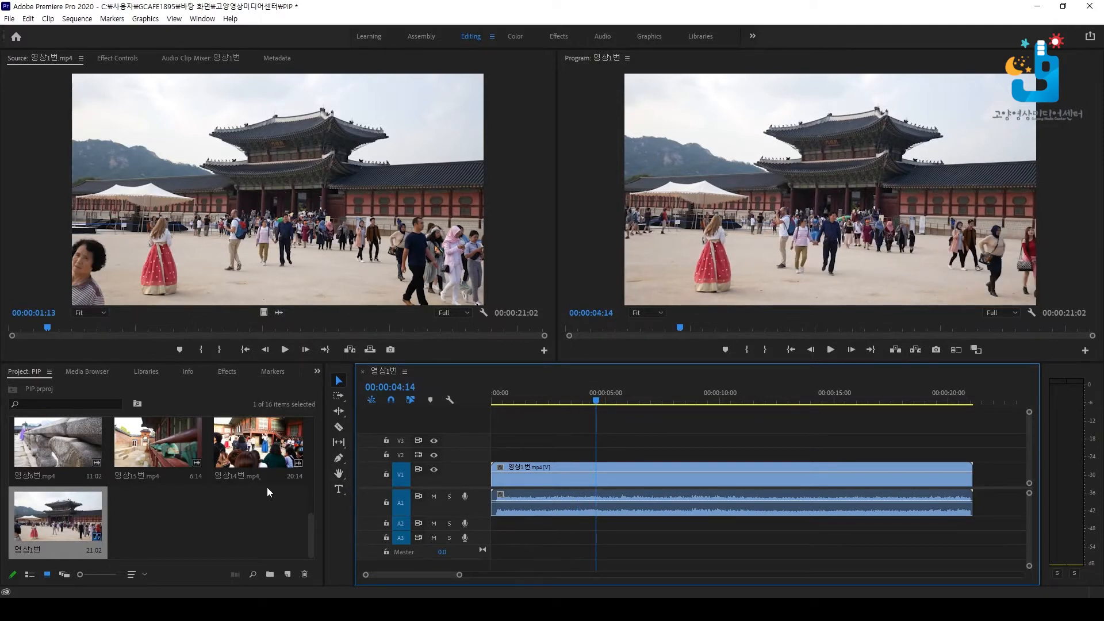
{"action": "scroll", "coordinate": [259, 450], "scroll_direction": "up", "scroll_amount": 2}
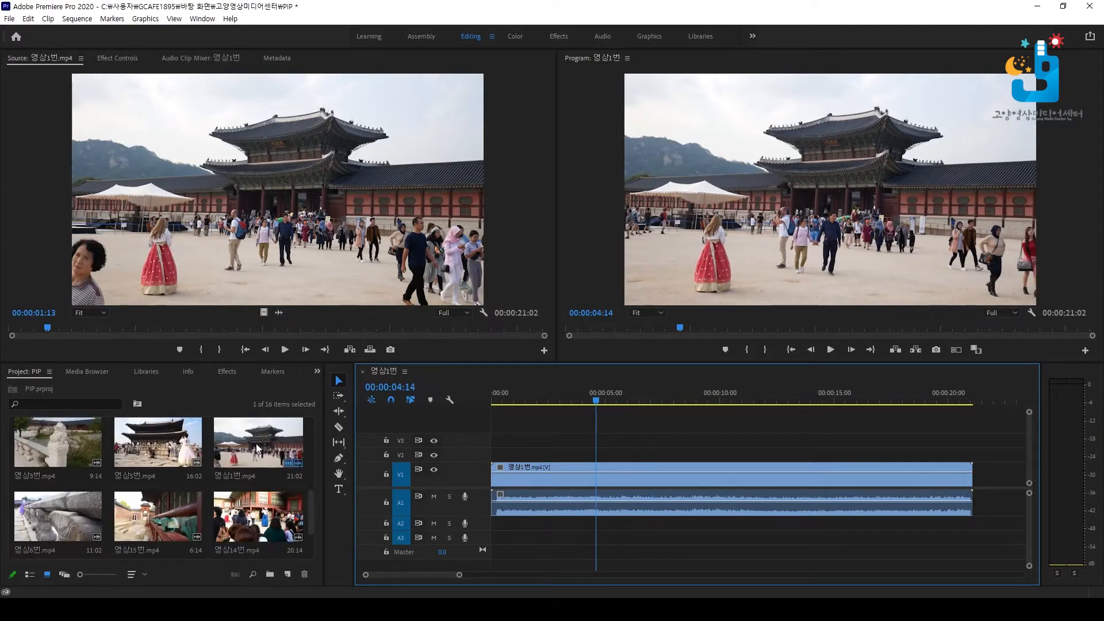
{"action": "scroll", "coordinate": [258, 449], "scroll_direction": "up", "scroll_amount": 2}
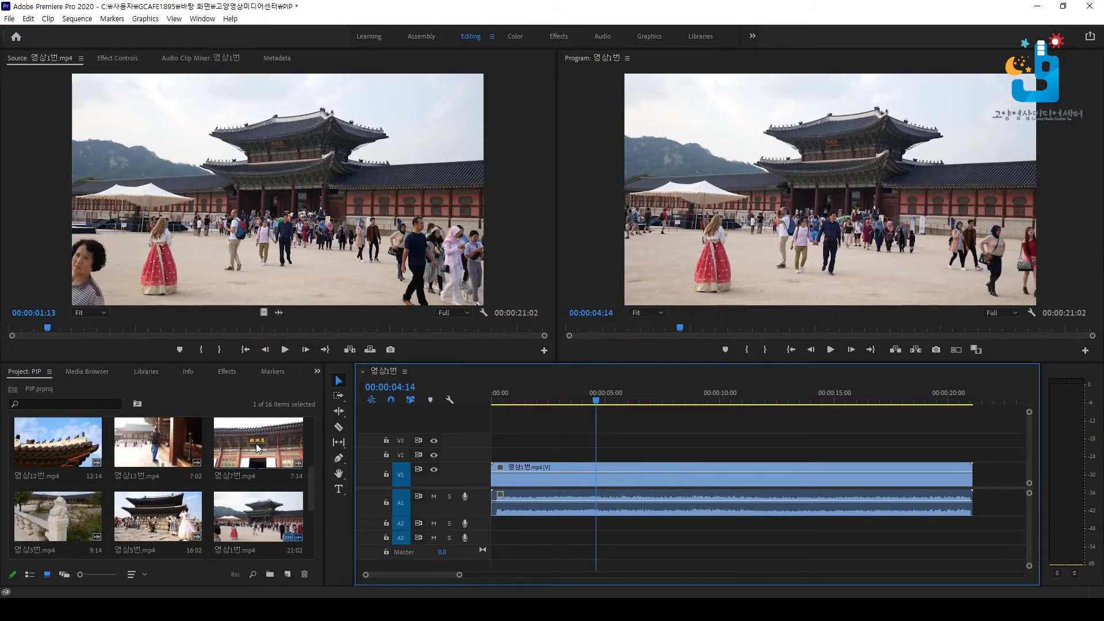
{"action": "scroll", "coordinate": [256, 444], "scroll_direction": "up", "scroll_amount": 4}
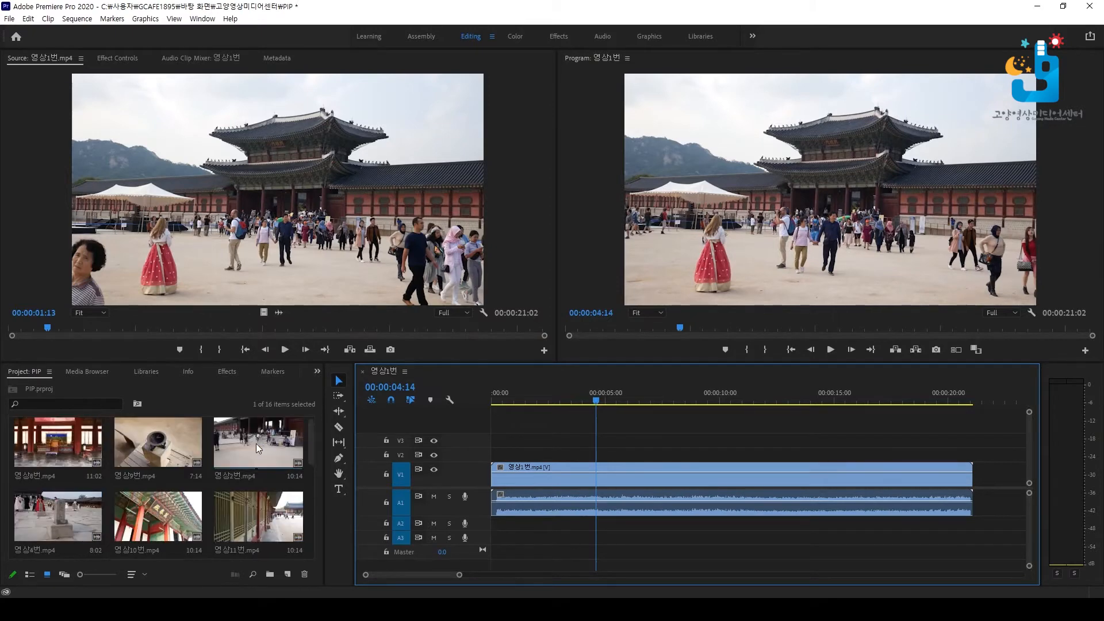
{"action": "double_click", "coordinate": [36, 522]}
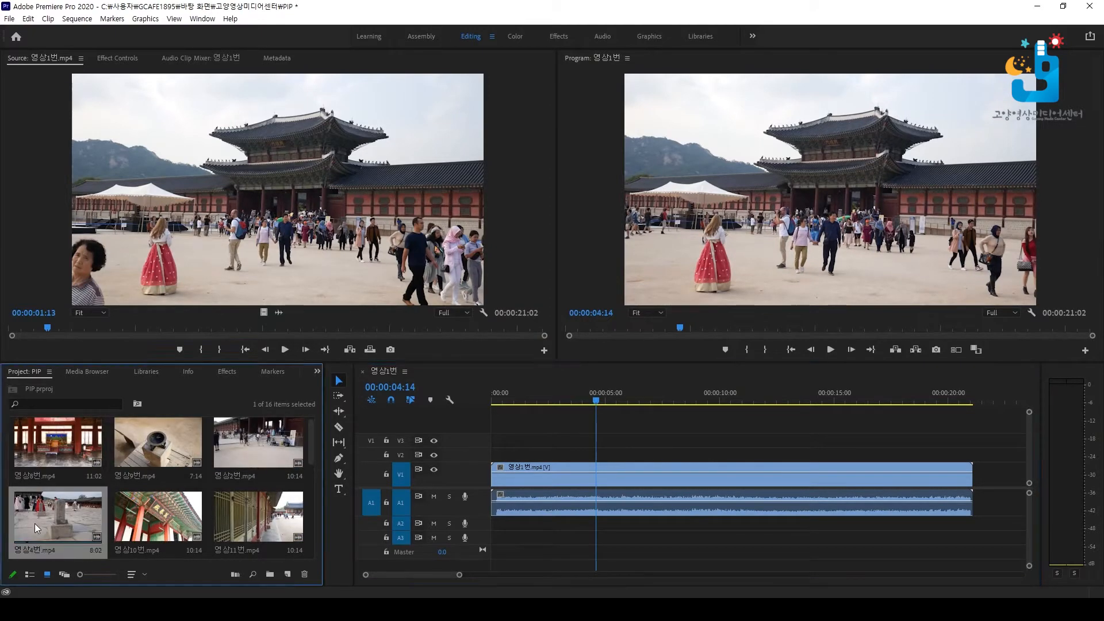
{"action": "left_click", "coordinate": [65, 506]}
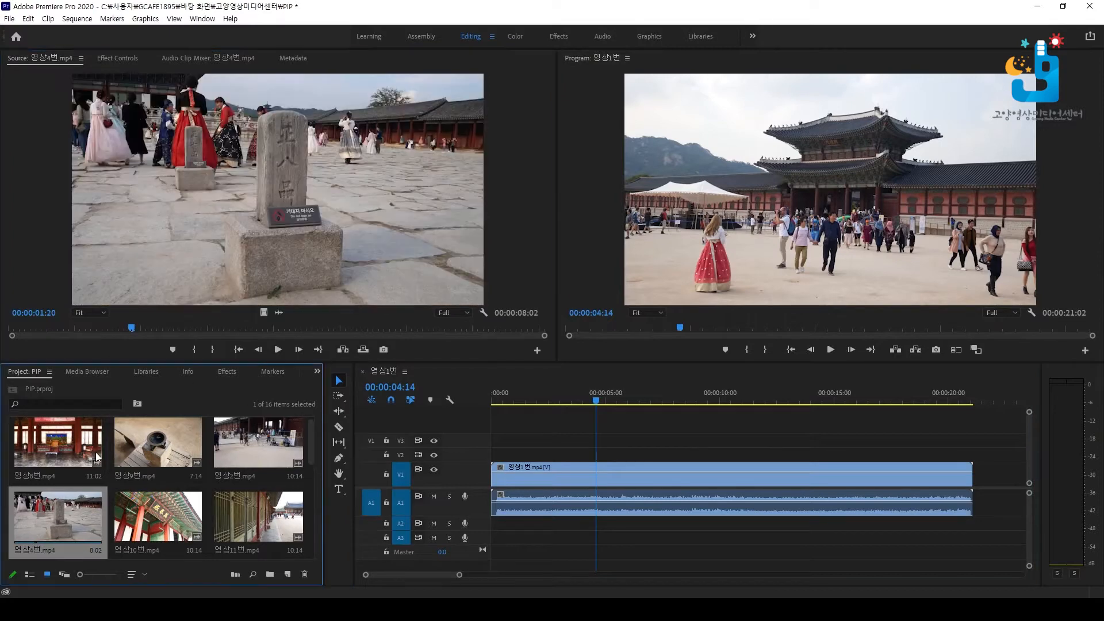
- Mark the In point of 영상4번 at 00:00:01:12 and its Out point at 00:00:06:12
{"action": "left_click_drag", "start_coordinate": [131, 330], "coordinate": [108, 330]}
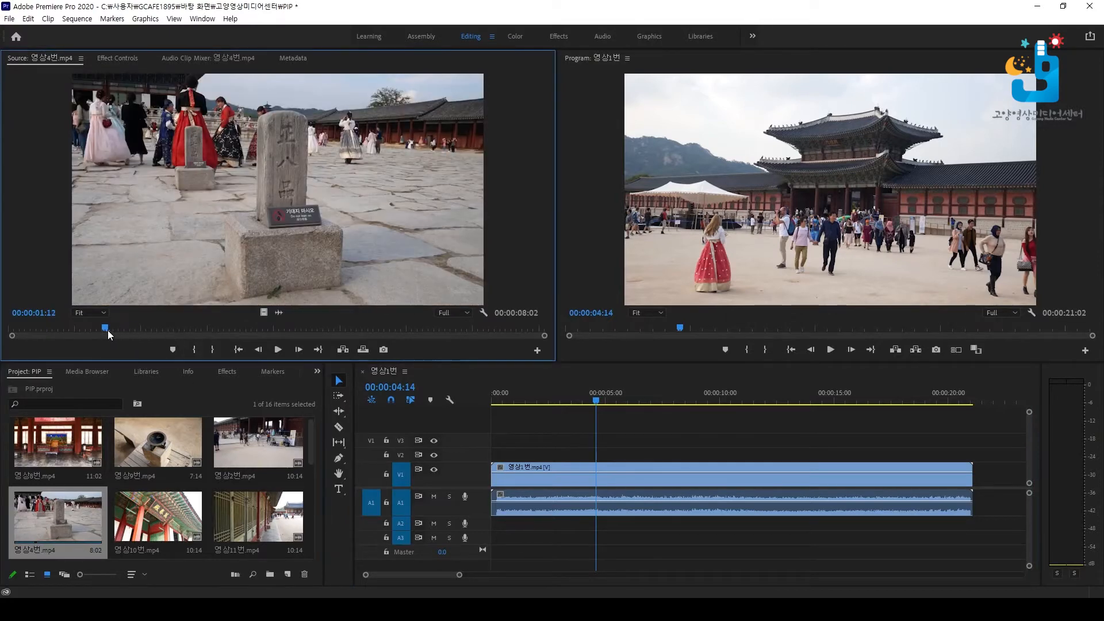
{"action": "left_click", "coordinate": [196, 349]}
{"action": "left_click_drag", "start_coordinate": [399, 330], "coordinate": [440, 331]}
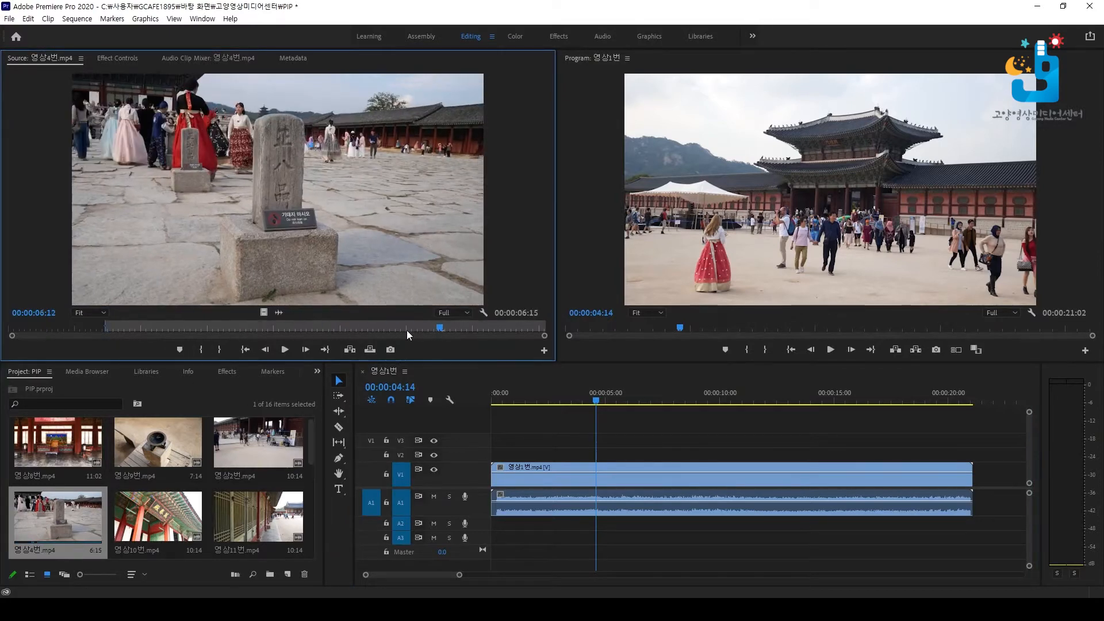
{"action": "left_click", "coordinate": [228, 349]}
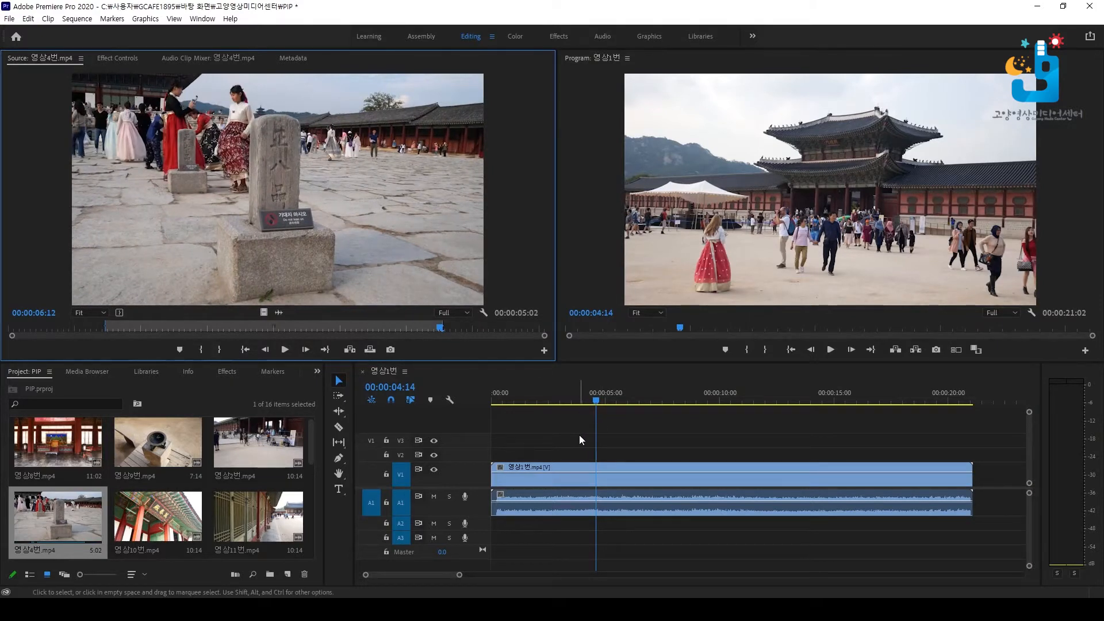
- Place the marked part of 영상4번 on track V2 above 영상1번, starting about 1.5 seconds in, and assign the source video to V1
{"action": "left_click_drag", "start_coordinate": [322, 224], "coordinate": [636, 455]}
{"action": "left_click", "coordinate": [371, 480]}
{"action": "mouse_move", "coordinate": [648, 397]}
{"action": "left_mouse_down"}
{"action": "mouse_move", "coordinate": [661, 402]}
{"action": "mouse_move", "coordinate": [622, 405]}
{"action": "mouse_move", "coordinate": [644, 405]}
{"action": "left_mouse_up"}
{"action": "left_click_drag", "start_coordinate": [672, 451], "coordinate": [565, 454]}
- Move the playhead to 00:00:03:06 within the 영상4번 clip and select the clip's picture in the Program monitor
{"action": "left_click", "coordinate": [526, 402]}
{"action": "left_click_drag", "start_coordinate": [526, 402], "coordinate": [563, 401]}
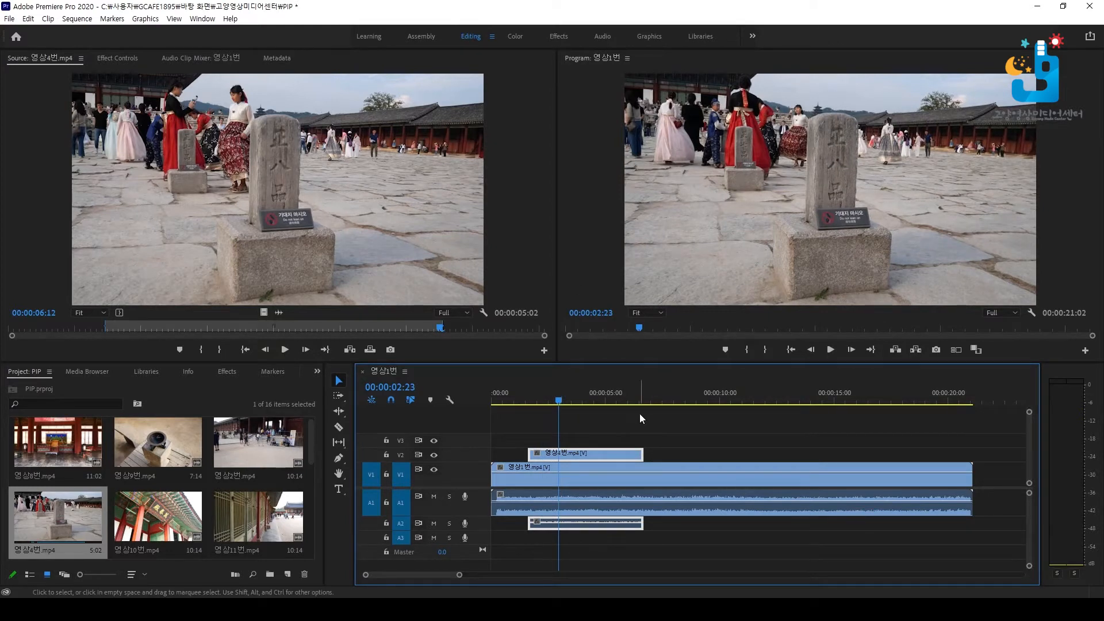
{"action": "left_click_drag", "start_coordinate": [563, 401], "coordinate": [566, 403]}
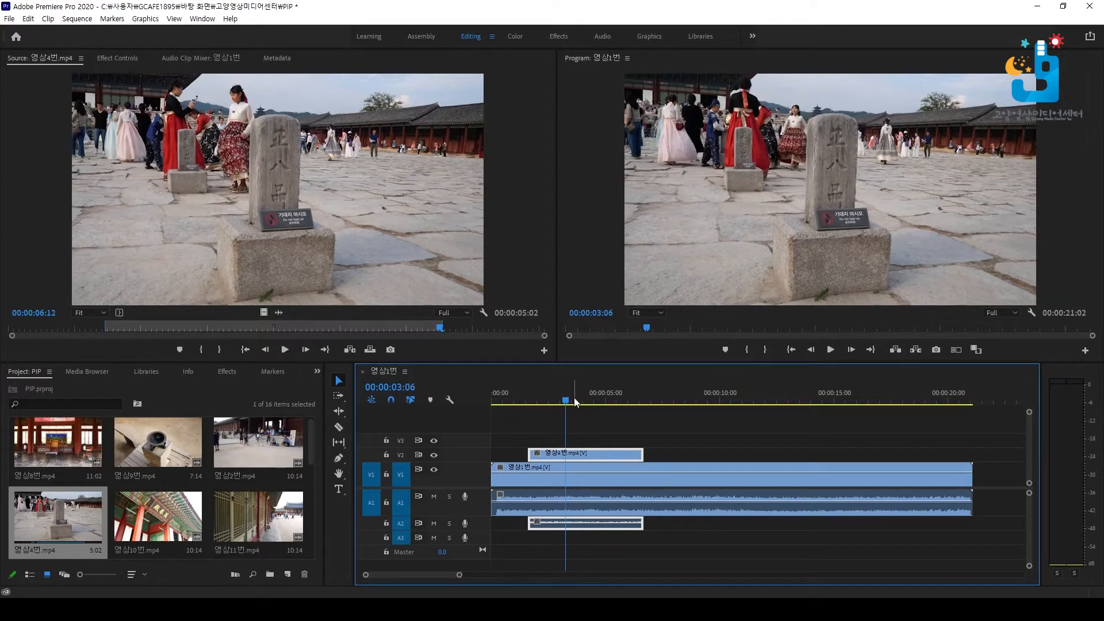
{"action": "left_click", "coordinate": [736, 249]}
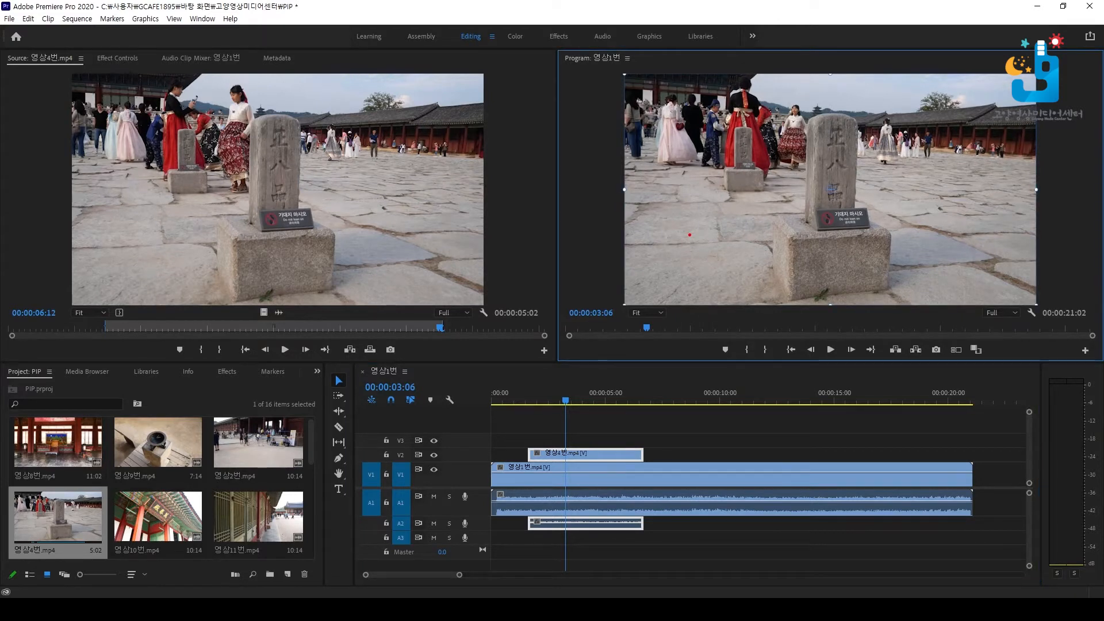
{"action": "left_click_drag", "start_coordinate": [605, 198], "coordinate": [624, 216]}
{"action": "left_click_drag", "start_coordinate": [616, 102], "coordinate": [626, 108]}
{"action": "left_click_drag", "start_coordinate": [632, 305], "coordinate": [613, 340]}
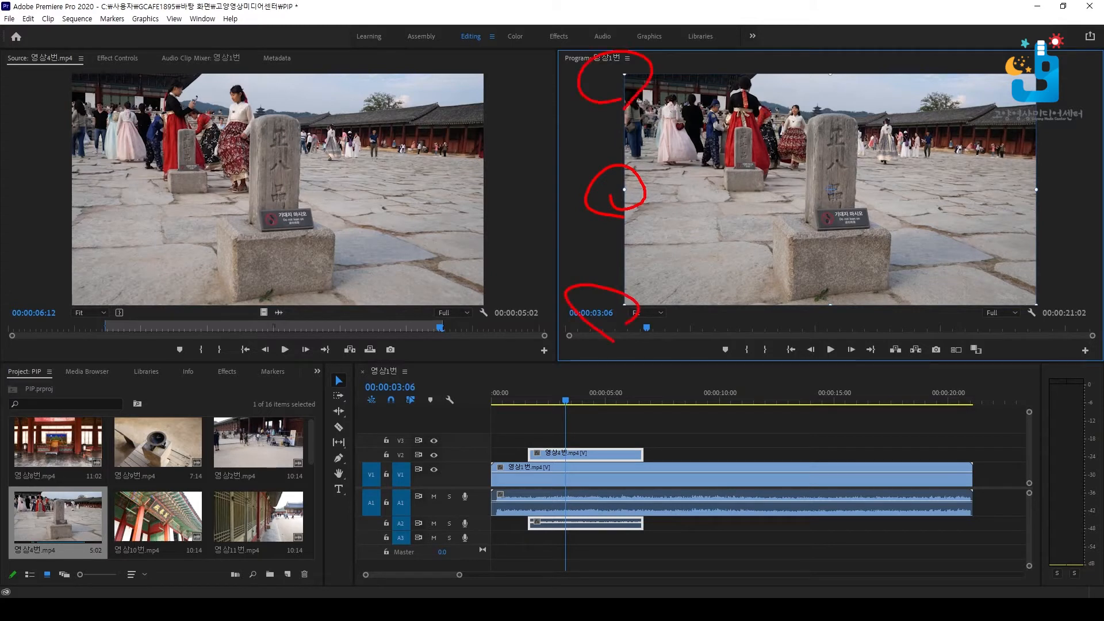
{"action": "mouse_move", "coordinate": [811, 315]}
{"action": "left_mouse_down"}
{"action": "mouse_move", "coordinate": [840, 330]}
{"action": "mouse_move", "coordinate": [792, 302]}
{"action": "left_mouse_up"}
{"action": "left_click_drag", "start_coordinate": [1030, 290], "coordinate": [1001, 328]}
{"action": "left_click_drag", "start_coordinate": [994, 187], "coordinate": [1033, 221]}
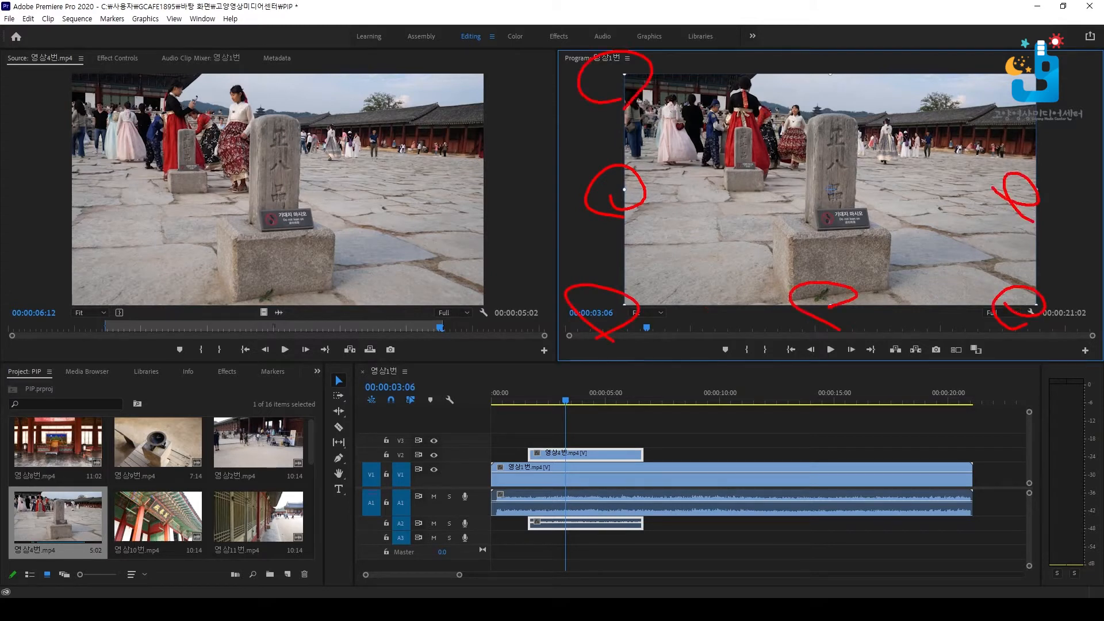
{"action": "left_click_drag", "start_coordinate": [1035, 59], "coordinate": [1053, 86]}
{"action": "left_click_drag", "start_coordinate": [823, 104], "coordinate": [837, 94]}
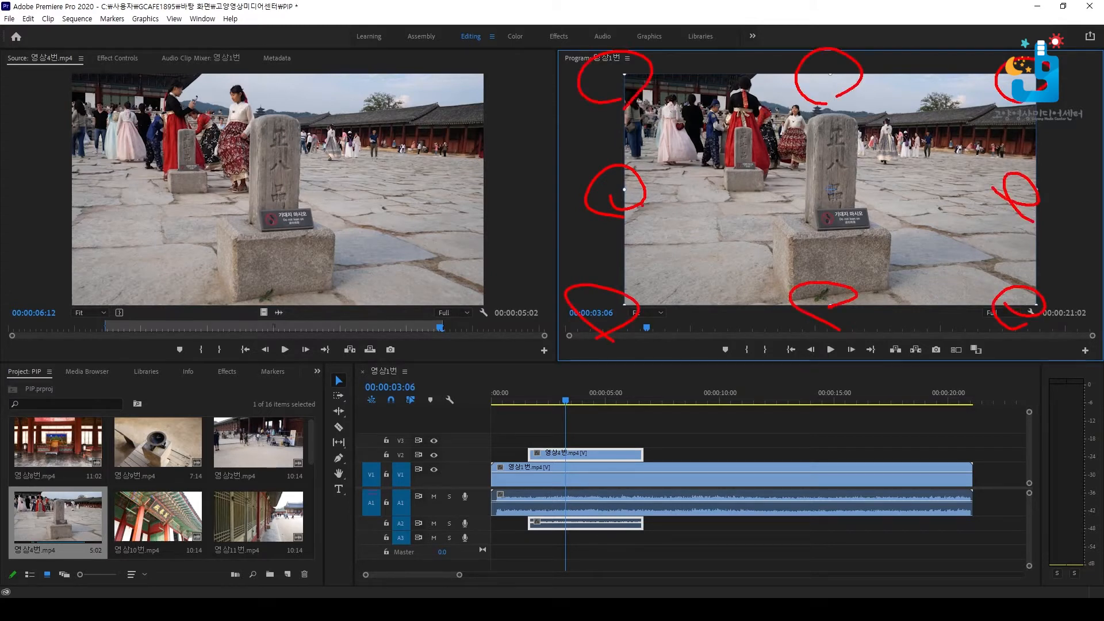
{"action": "mouse_move", "coordinate": [652, 197]}
{"action": "left_mouse_down"}
{"action": "mouse_move", "coordinate": [720, 197]}
{"action": "mouse_move", "coordinate": [703, 215]}
{"action": "left_mouse_up"}
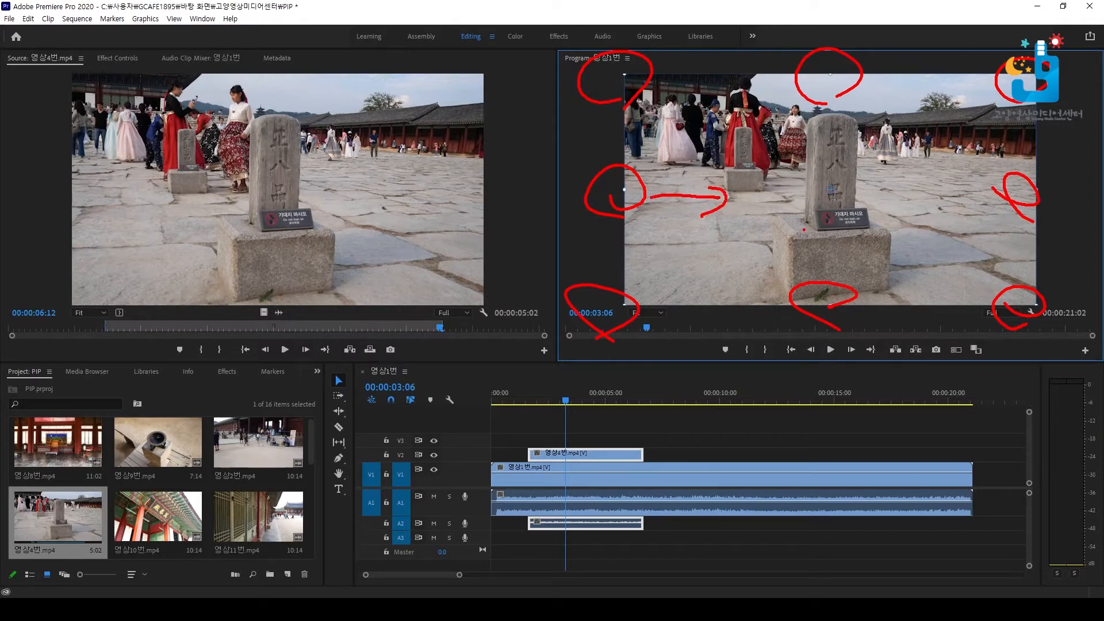
{"action": "mouse_move", "coordinate": [557, 331]}
{"action": "left_mouse_down"}
{"action": "mouse_move", "coordinate": [473, 376]}
{"action": "mouse_move", "coordinate": [503, 387]}
{"action": "left_mouse_up"}
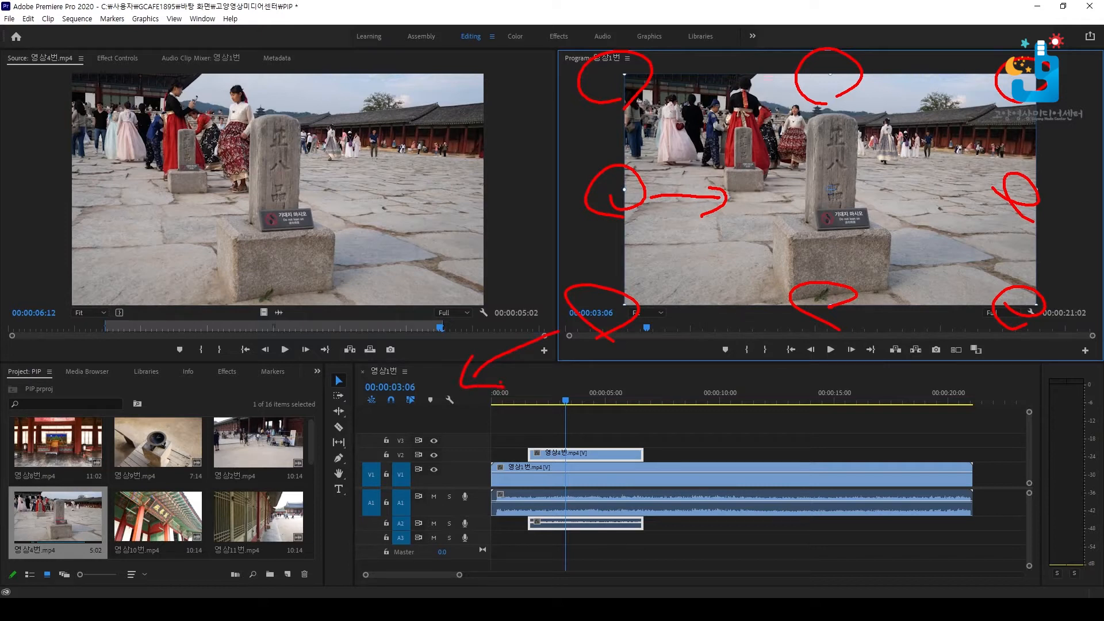
{"action": "key", "text": "Escape"}
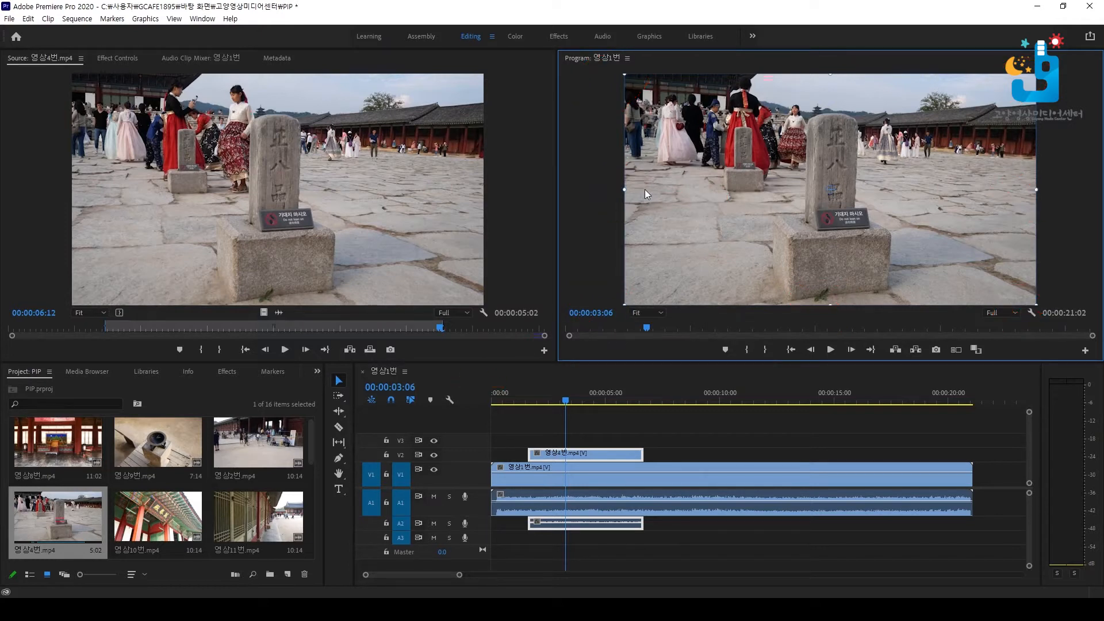
- Scale the 영상4번 picture down to less than half the frame width and move it to the frame's lower-right area
{"action": "left_click_drag", "start_coordinate": [625, 190], "coordinate": [743, 193]}
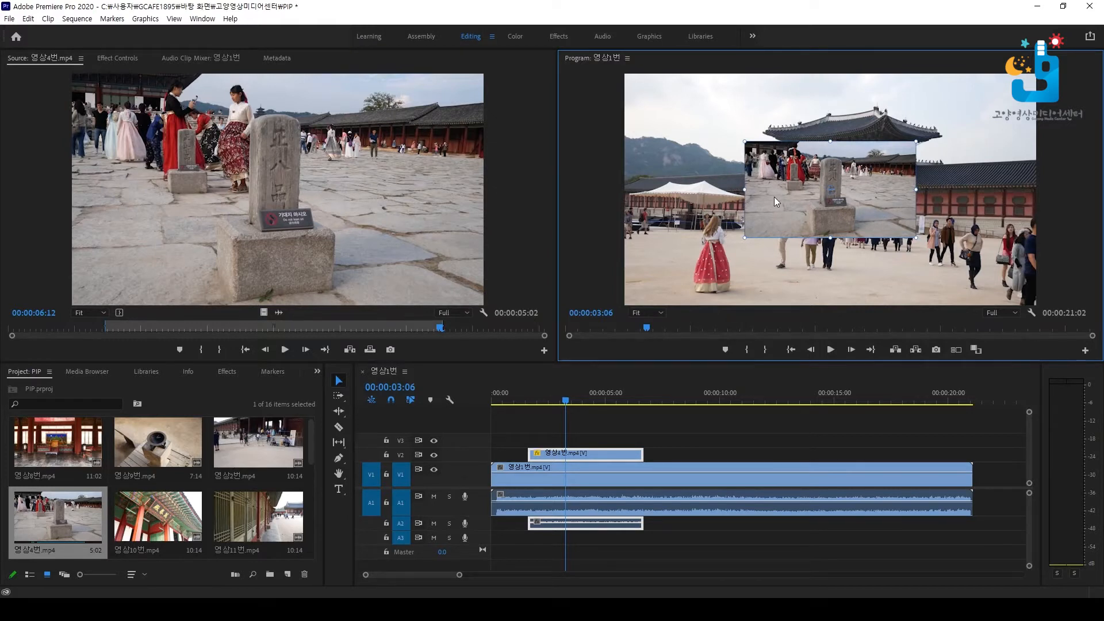
{"action": "left_click_drag", "start_coordinate": [774, 197], "coordinate": [883, 257]}
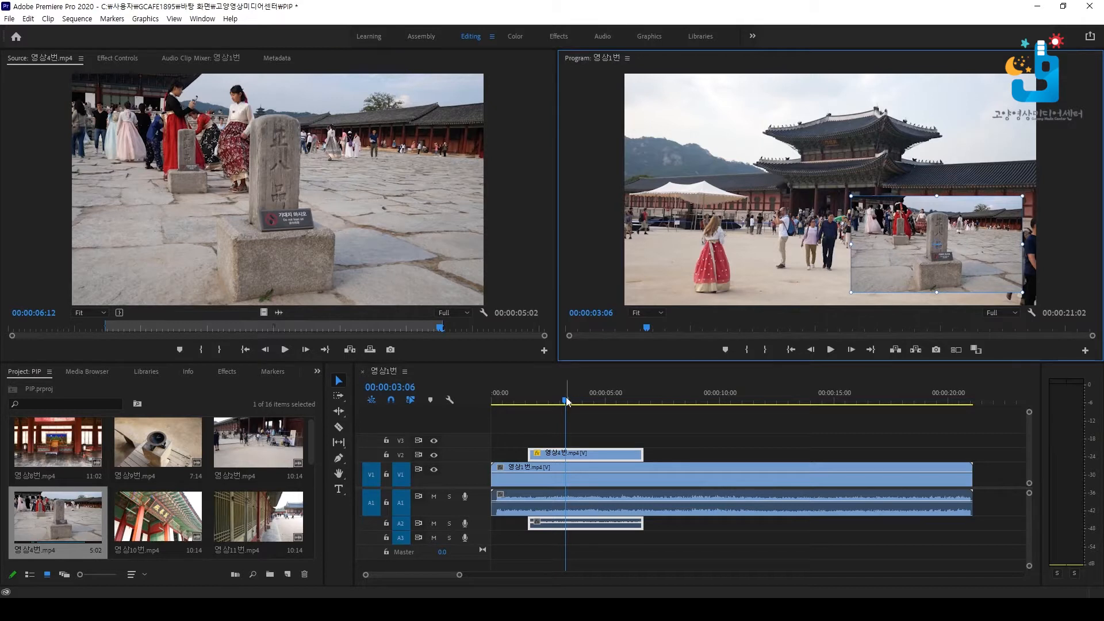
- Play the sequence across the 영상4번 overlay to review the picture-in-picture, then move the playhead back to 00:00:03:03
{"action": "left_click_drag", "start_coordinate": [565, 401], "coordinate": [550, 401]}
{"action": "key", "text": "space"}
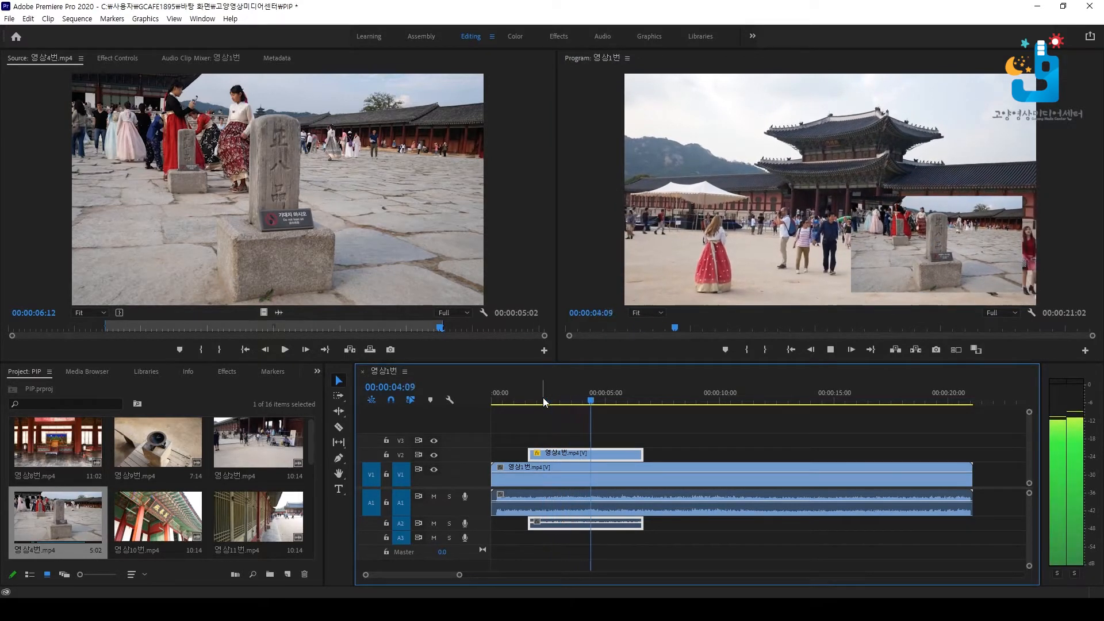
{"action": "key", "text": "space"}
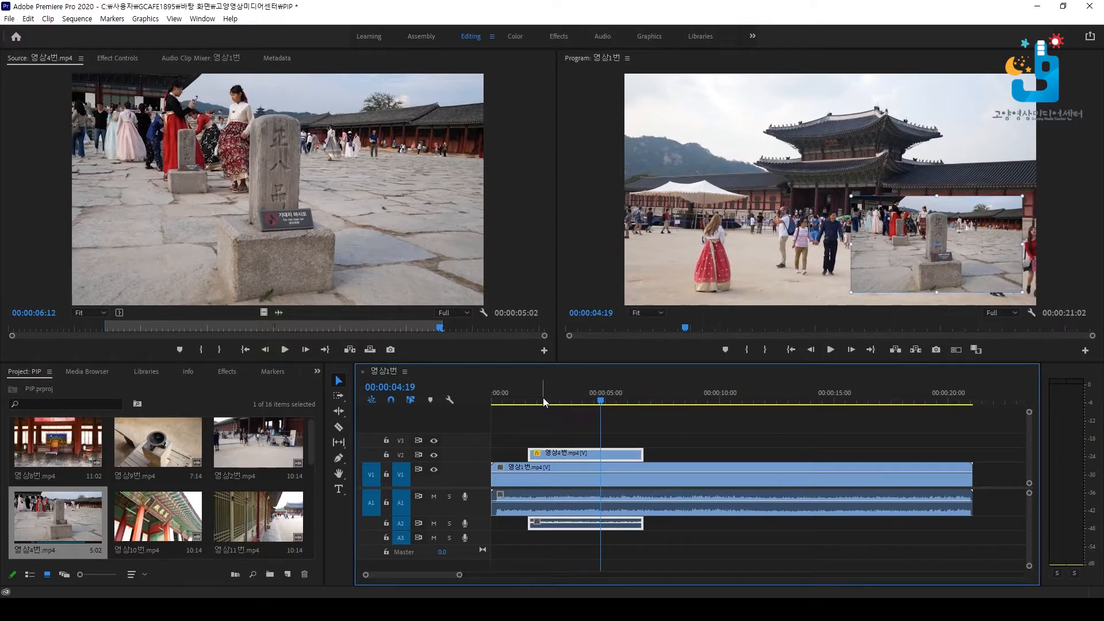
{"action": "left_click_drag", "start_coordinate": [543, 398], "coordinate": [564, 402]}
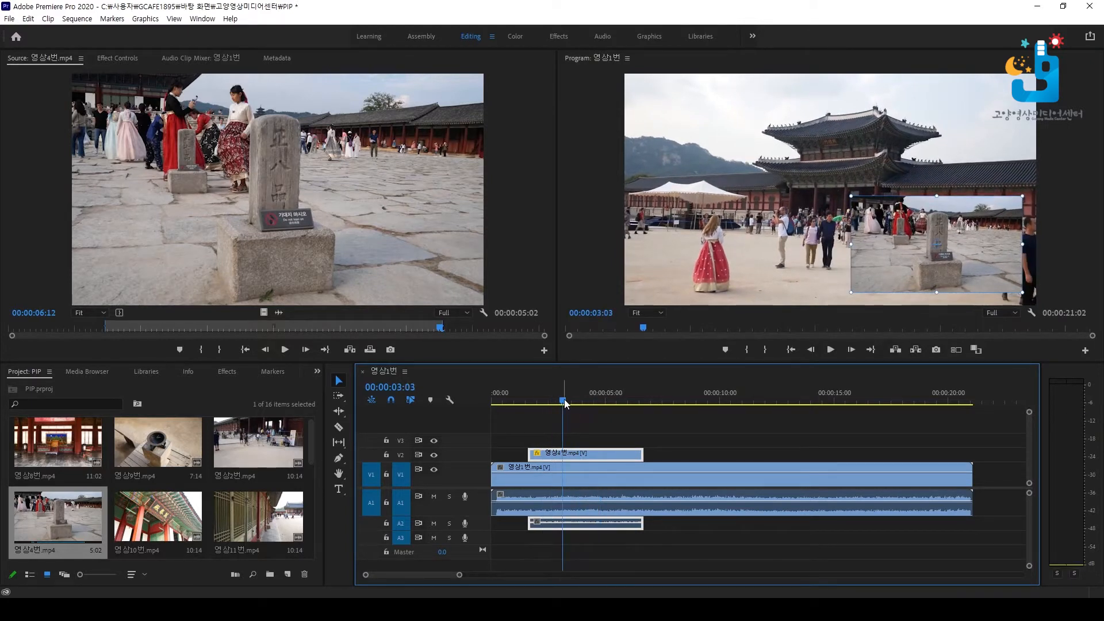
- Place a second copy of the marked 영상4번 part on V2 starting about 7.3 seconds in, and move the playhead to 00:00:09:07
{"action": "left_click", "coordinate": [336, 248]}
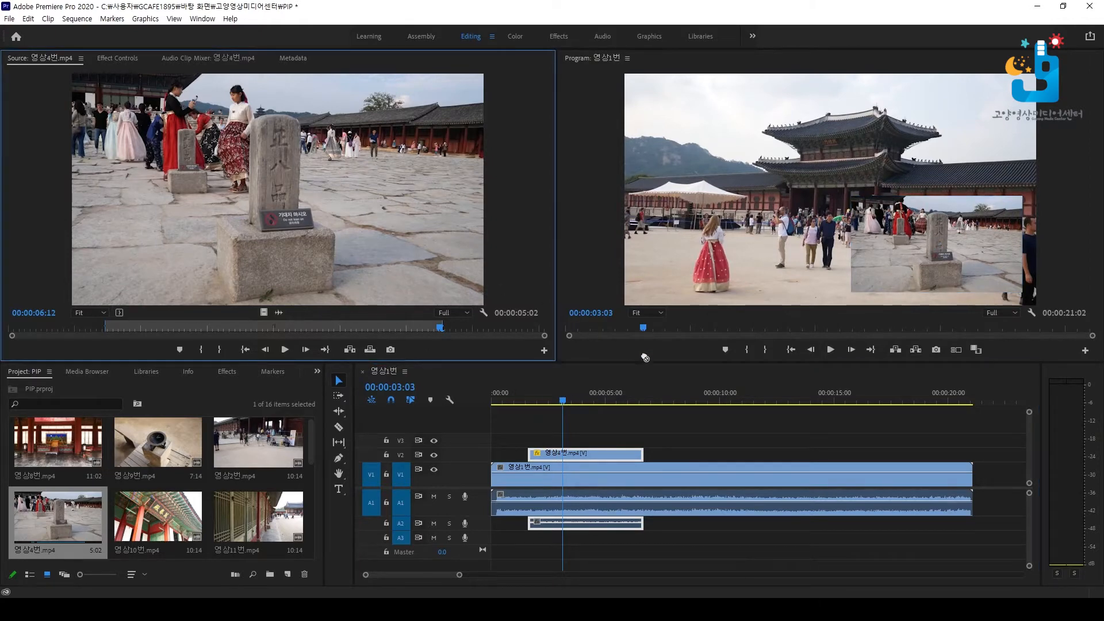
{"action": "left_click_drag", "start_coordinate": [645, 357], "coordinate": [718, 455]}
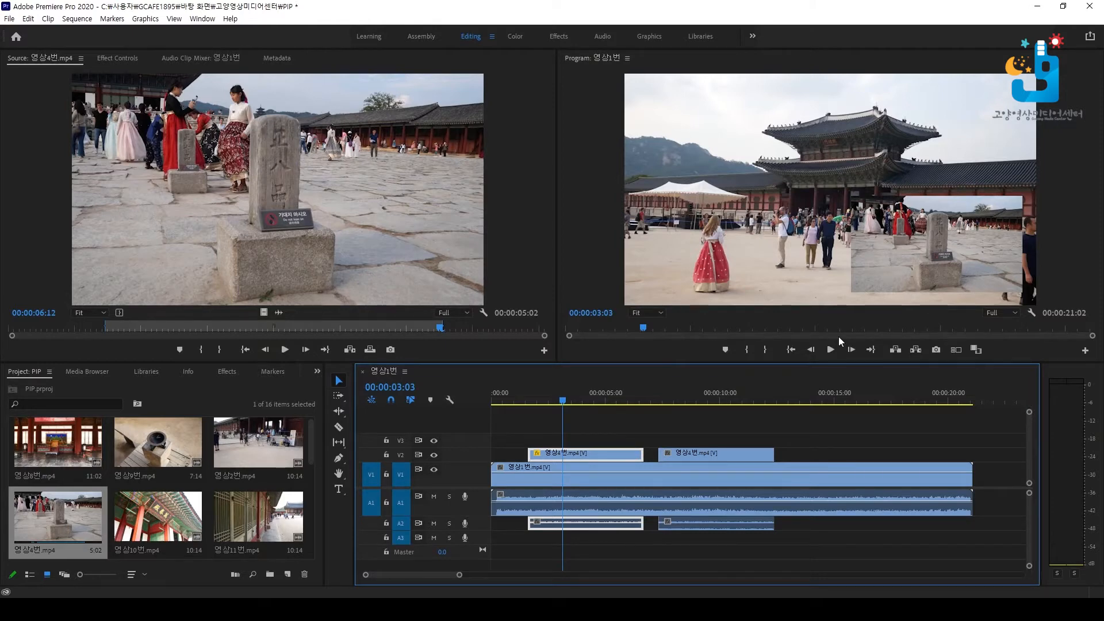
{"action": "left_click", "coordinate": [703, 397]}
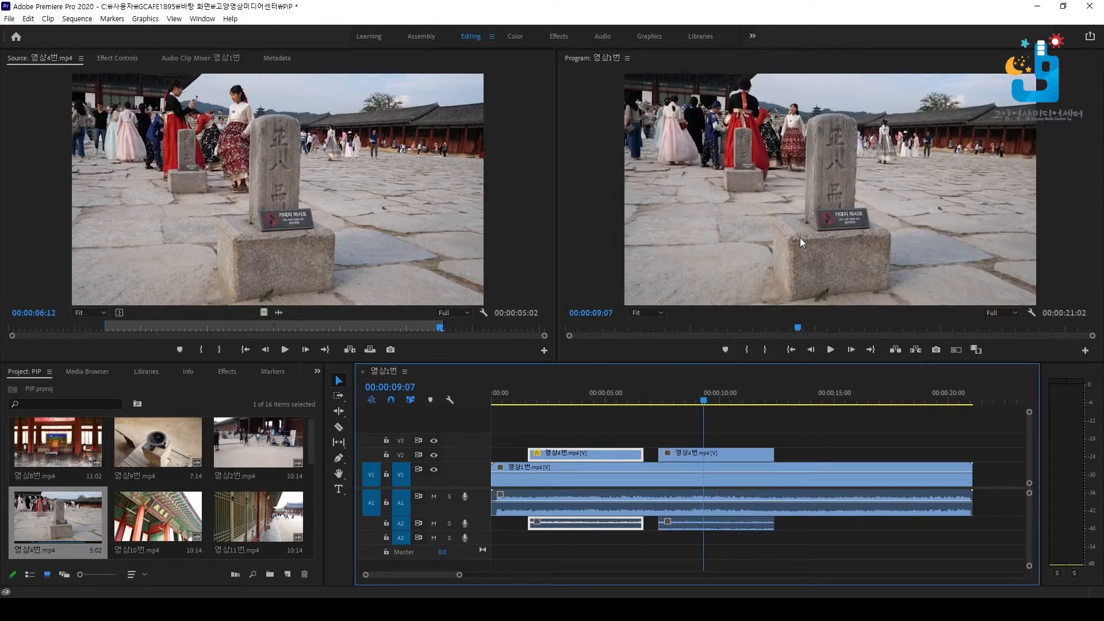
- Select the second 영상4번 overlay on V2 and show its effect settings
{"action": "left_click", "coordinate": [715, 455]}
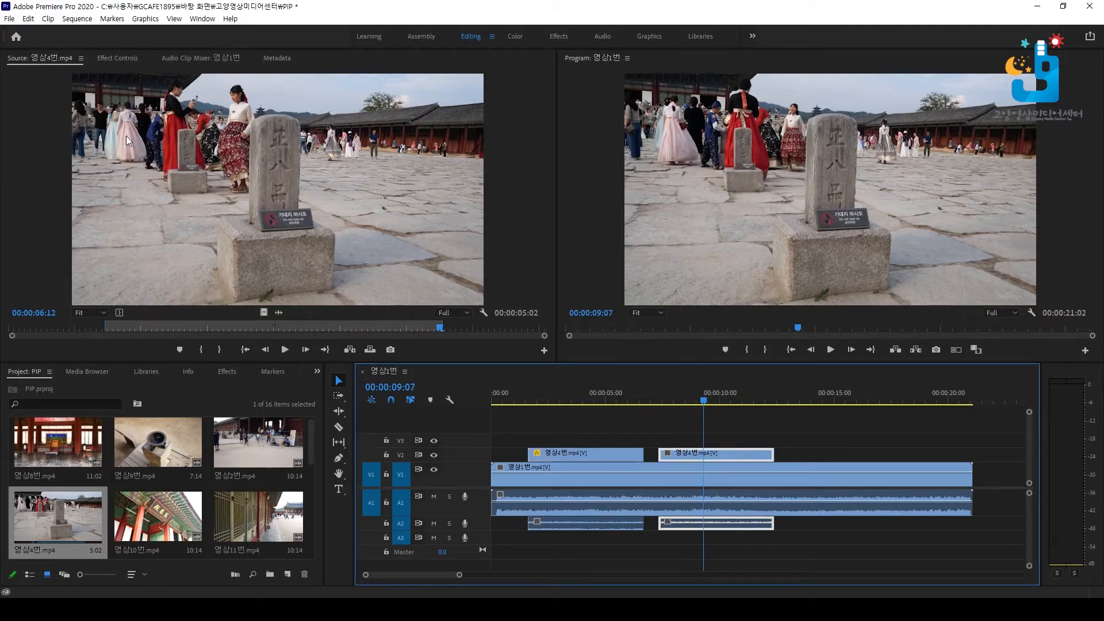
{"action": "left_click", "coordinate": [114, 59]}
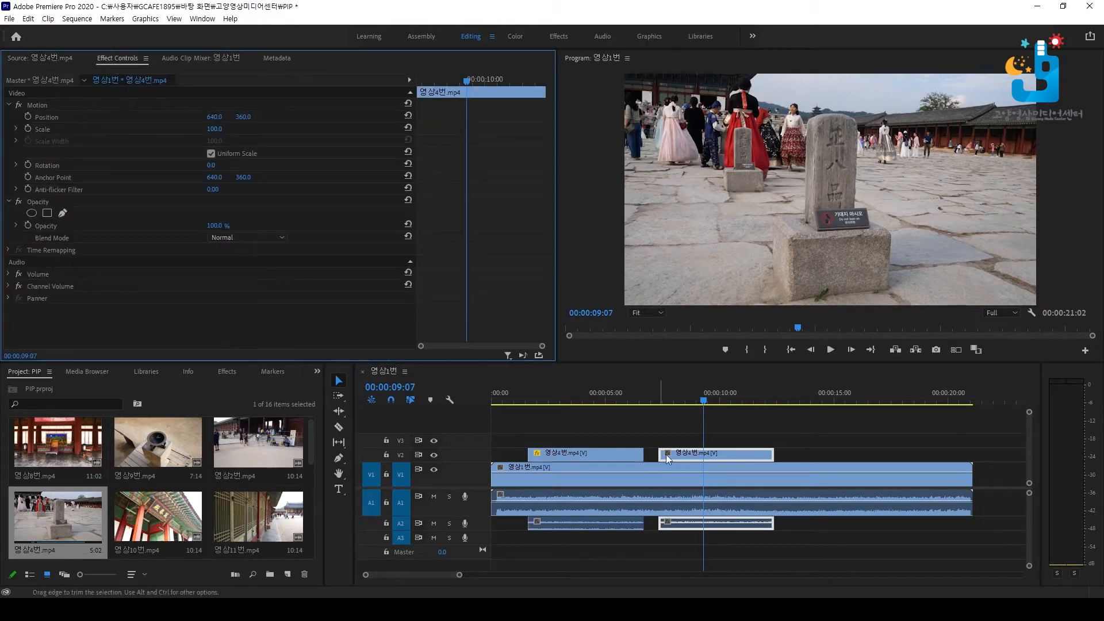
{"action": "left_click", "coordinate": [733, 436]}
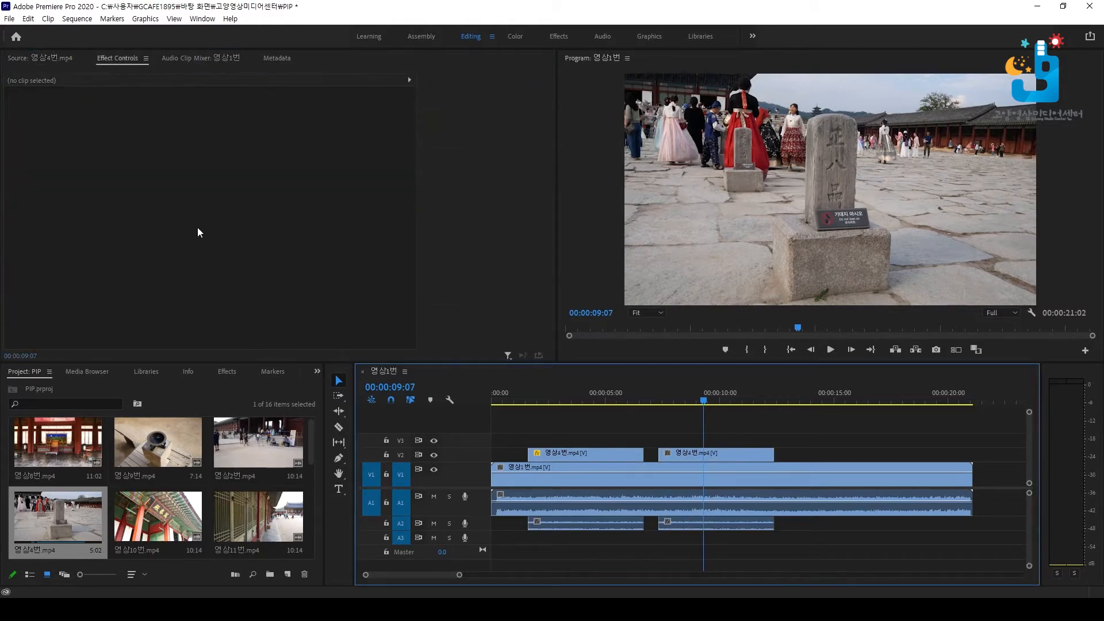
{"action": "left_click", "coordinate": [723, 452]}
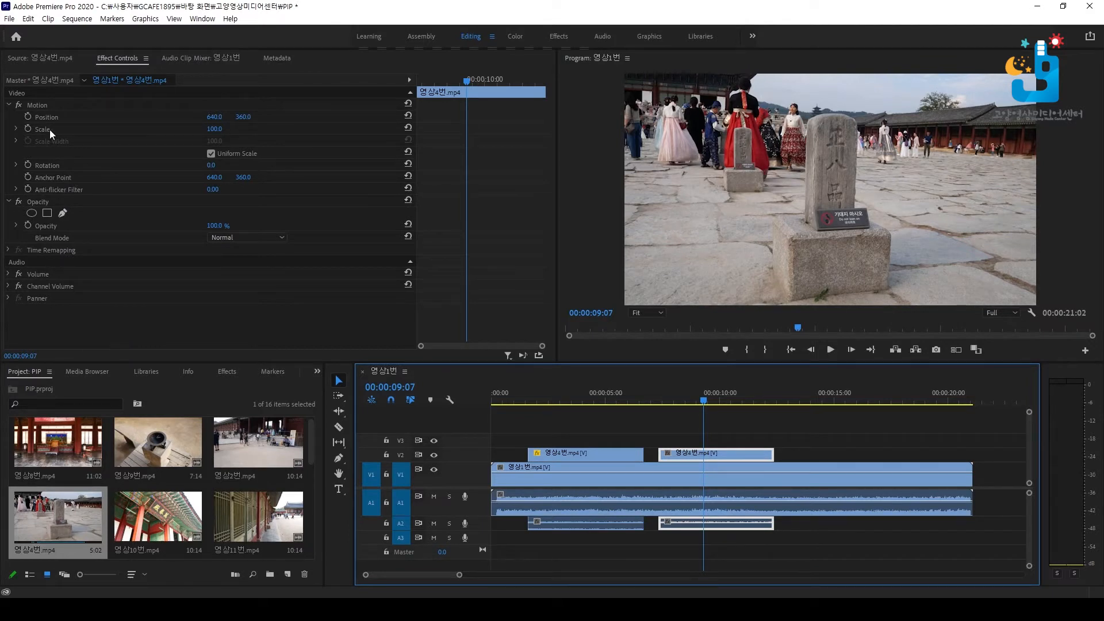
- Try Scale values of 70, 25 and 50 on the second 영상4번 overlay
{"action": "left_click", "coordinate": [214, 129]}
{"action": "type", "text": "70"}
{"action": "key", "text": "Return"}
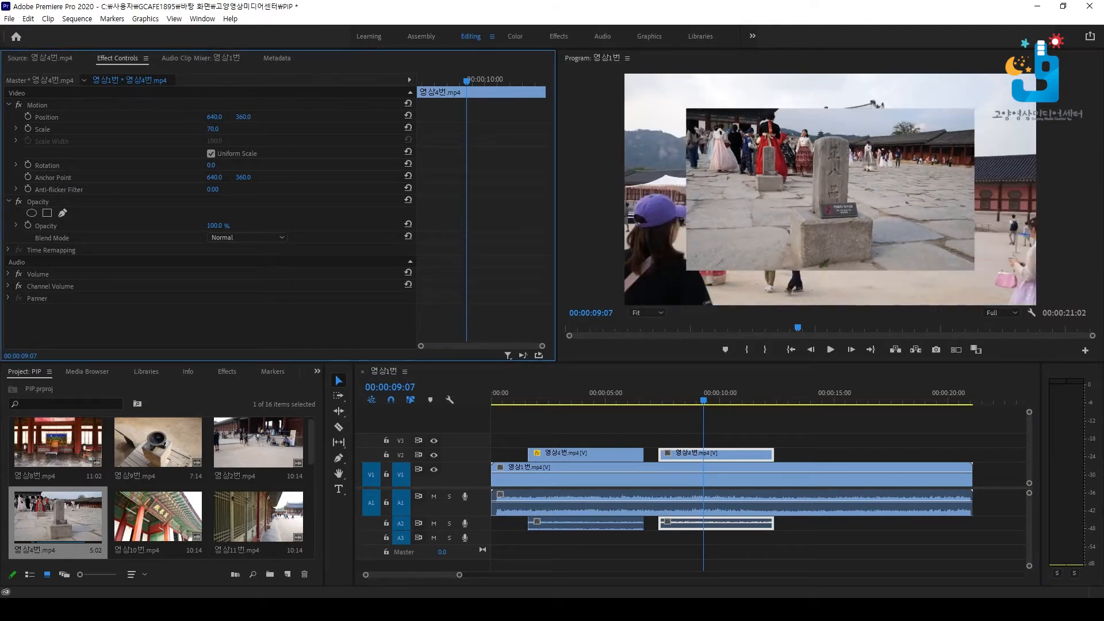
{"action": "mouse_move", "coordinate": [213, 129]}
{"action": "left_mouse_down"}
{"action": "mouse_move", "coordinate": [223, 129]}
{"action": "mouse_move", "coordinate": [200, 129]}
{"action": "mouse_move", "coordinate": [222, 129]}
{"action": "left_mouse_up"}
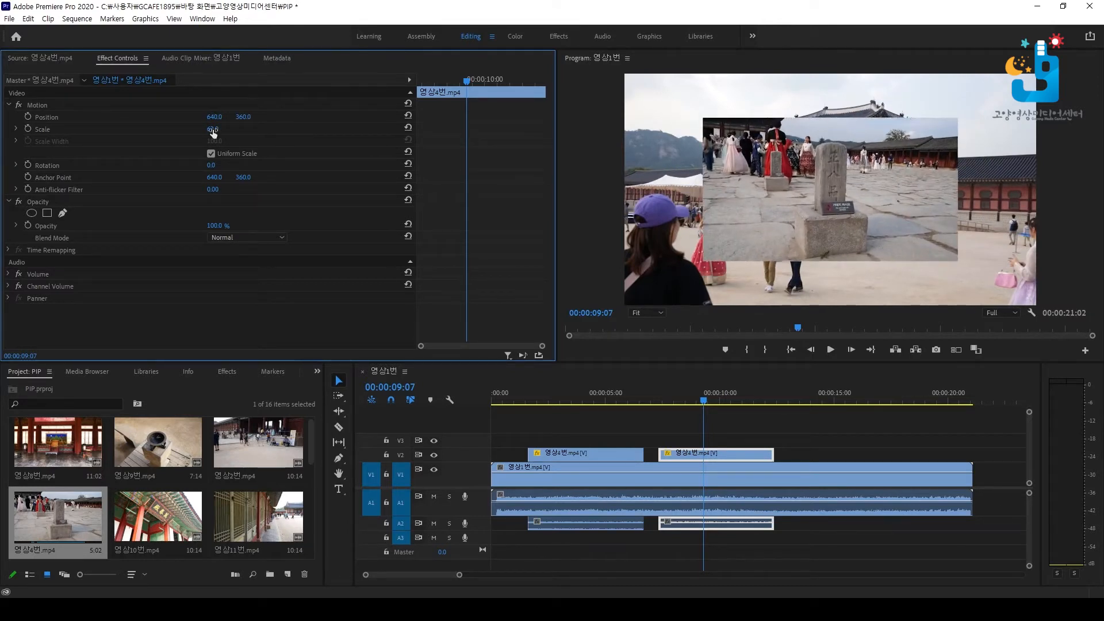
{"action": "left_click", "coordinate": [222, 129]}
{"action": "type", "text": "25"}
{"action": "key", "text": "Return"}
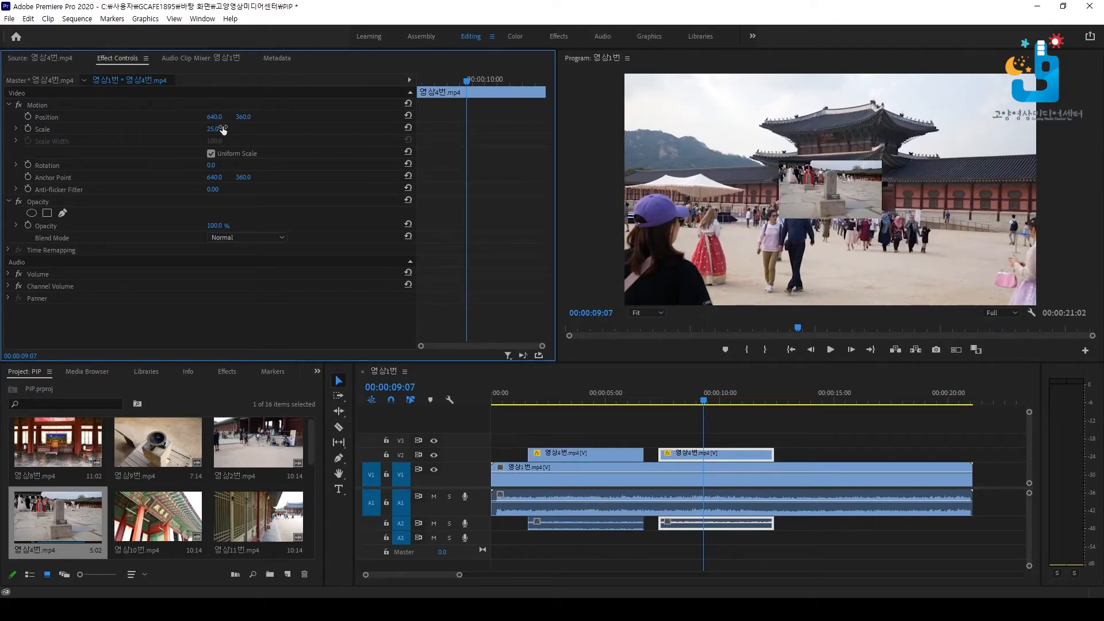
{"action": "left_click", "coordinate": [222, 129]}
{"action": "type", "text": "50"}
{"action": "key", "text": "Return"}
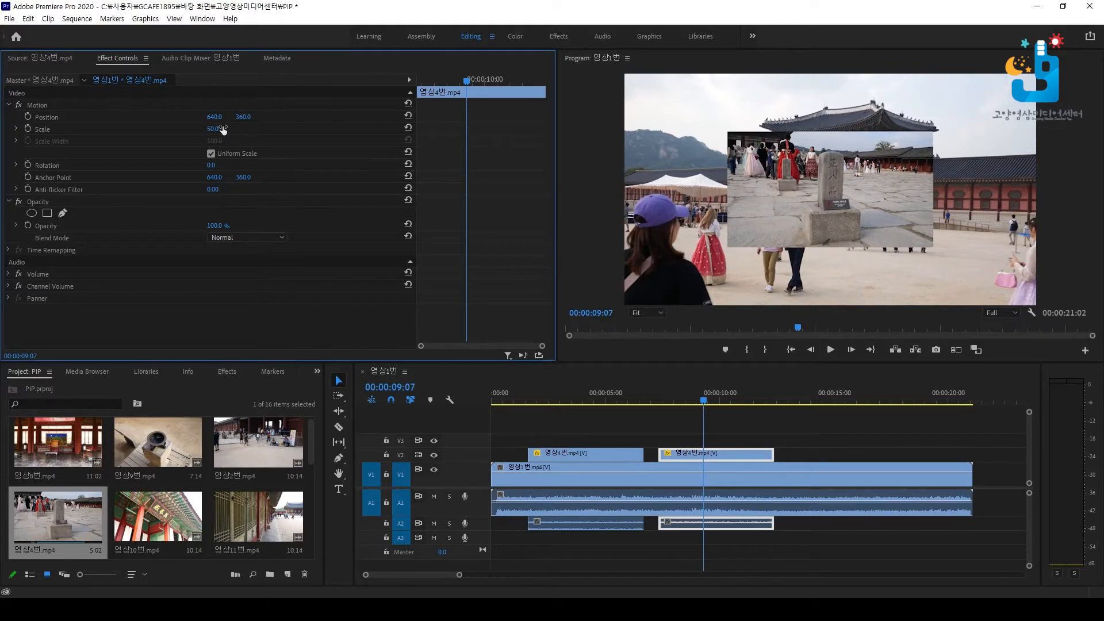
- Set the second overlay's Scale to 30 and move its picture to the frame's lower-right area, at about 1027.9, 554.7
{"action": "left_click", "coordinate": [223, 127]}
{"action": "type", "text": "30"}
{"action": "key", "text": "Return"}
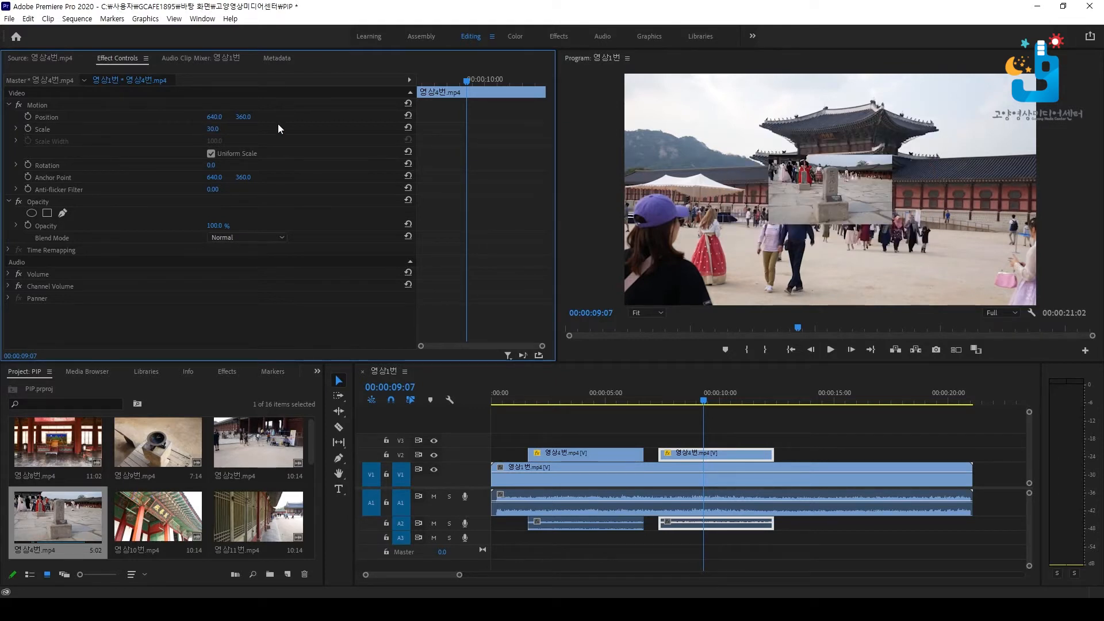
{"action": "left_click", "coordinate": [48, 105]}
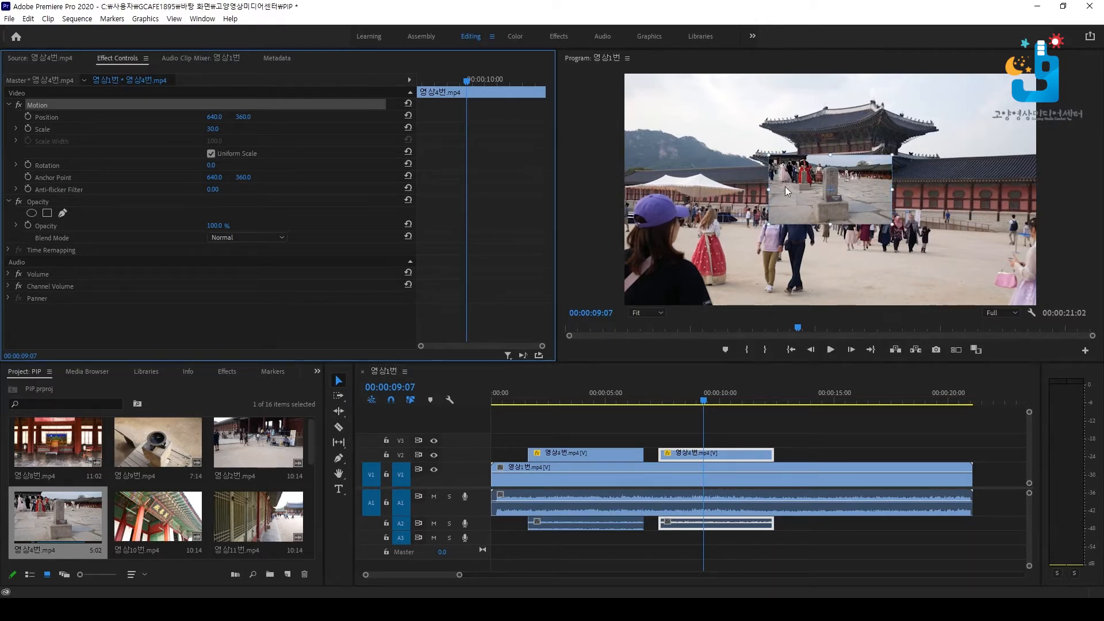
{"action": "left_click_drag", "start_coordinate": [791, 194], "coordinate": [916, 256]}
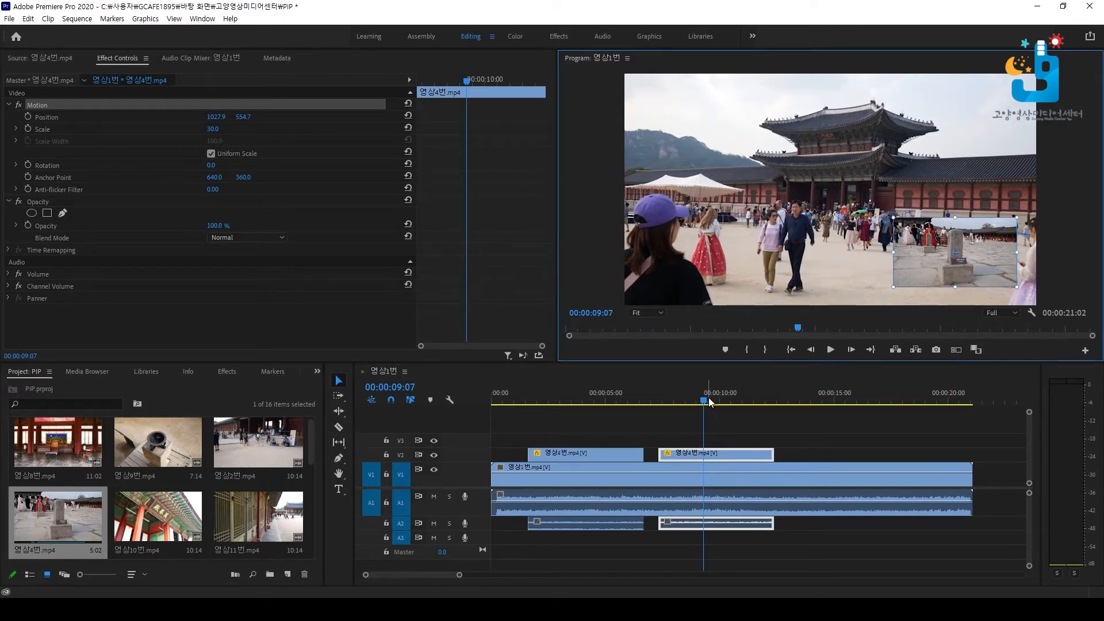
- Play the sequence from the start of the second 영상4번 overlay to review the smaller picture
{"action": "left_click_drag", "start_coordinate": [711, 403], "coordinate": [658, 400]}
{"action": "key", "text": "space"}
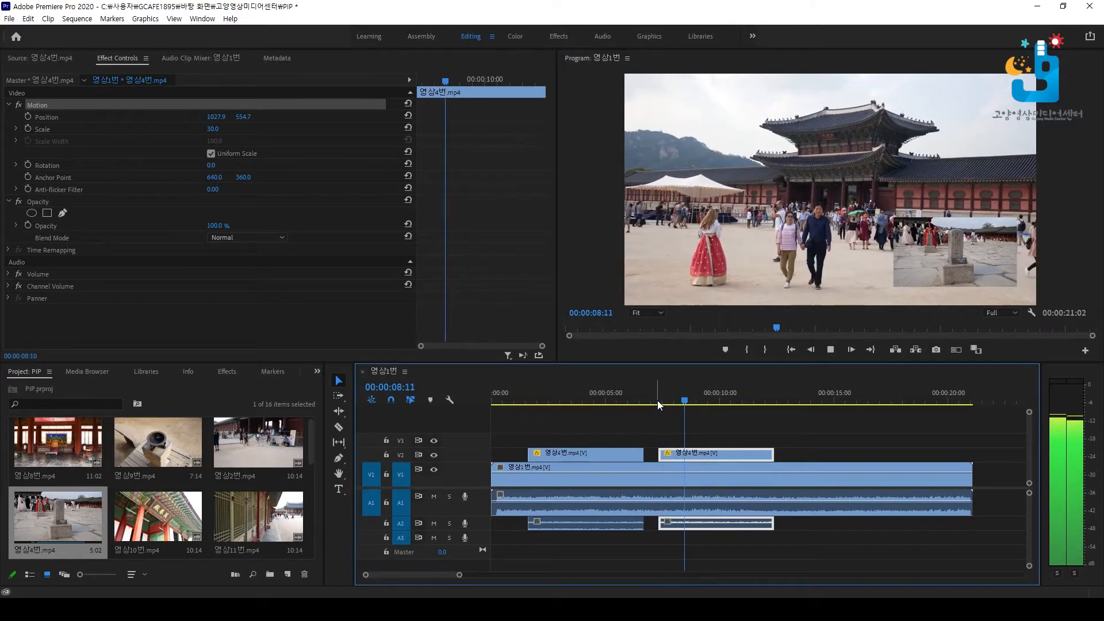
{"action": "key", "text": "space"}
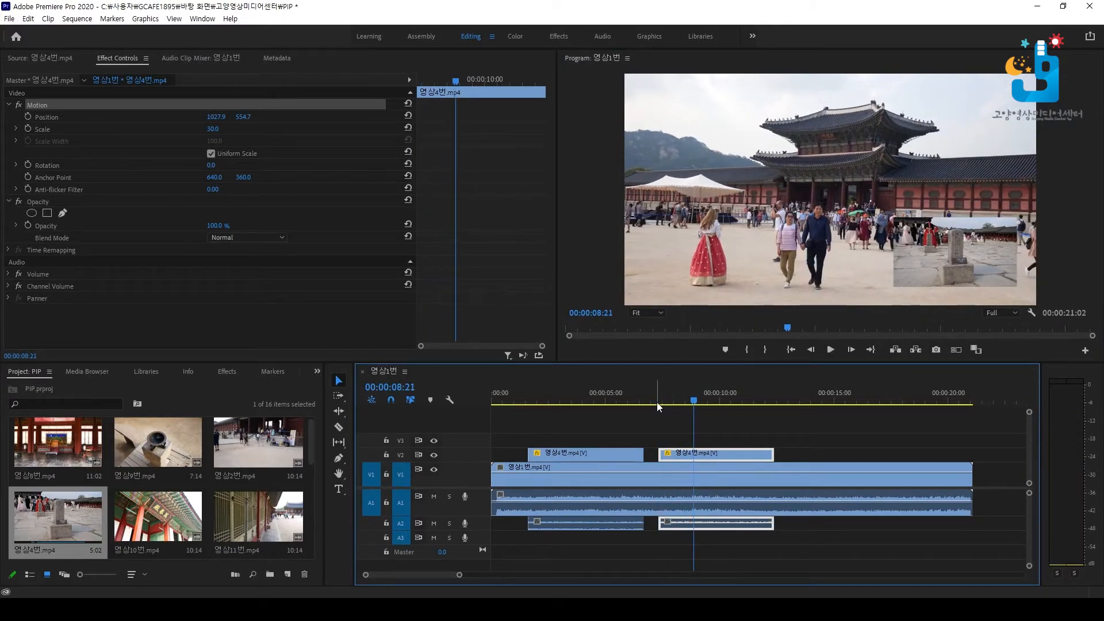
- Place a third copy of the marked 영상4번 part on V2 starting about 13.5 seconds in, and select it with the playhead at 00:00:14:15
{"action": "left_click", "coordinate": [51, 63]}
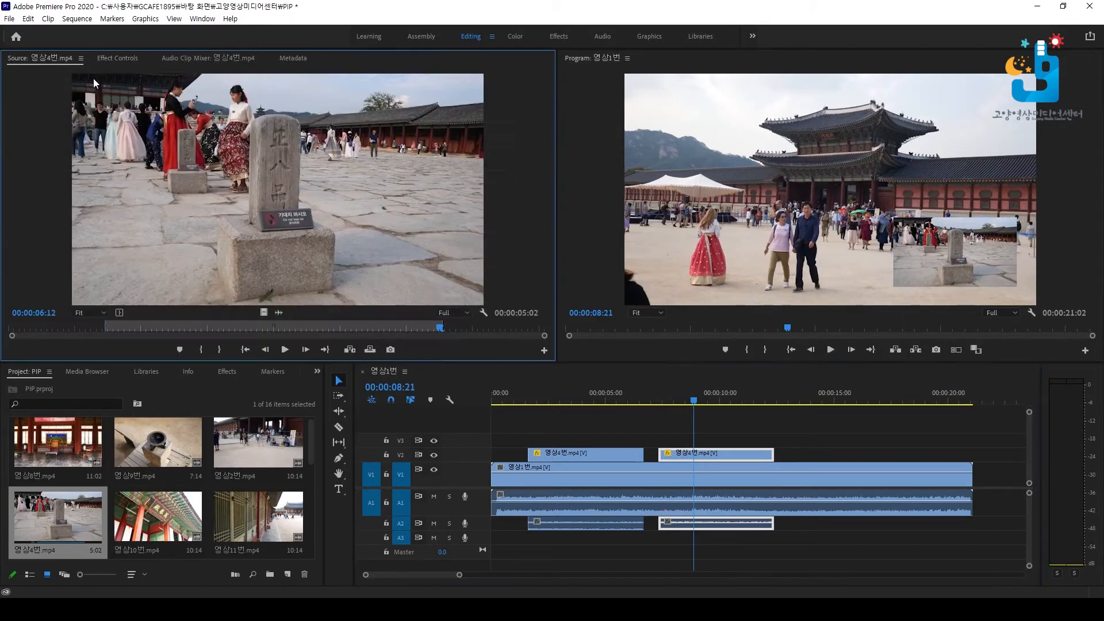
{"action": "left_click_drag", "start_coordinate": [296, 237], "coordinate": [808, 456]}
{"action": "left_click", "coordinate": [817, 400]}
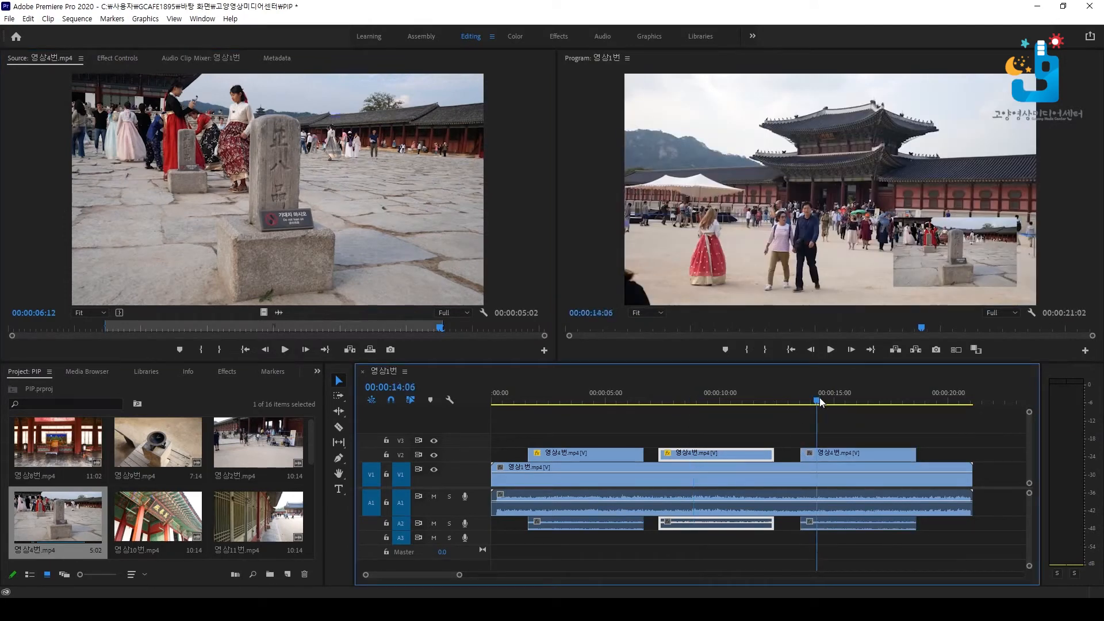
{"action": "left_click", "coordinate": [827, 401]}
{"action": "left_click", "coordinate": [865, 459]}
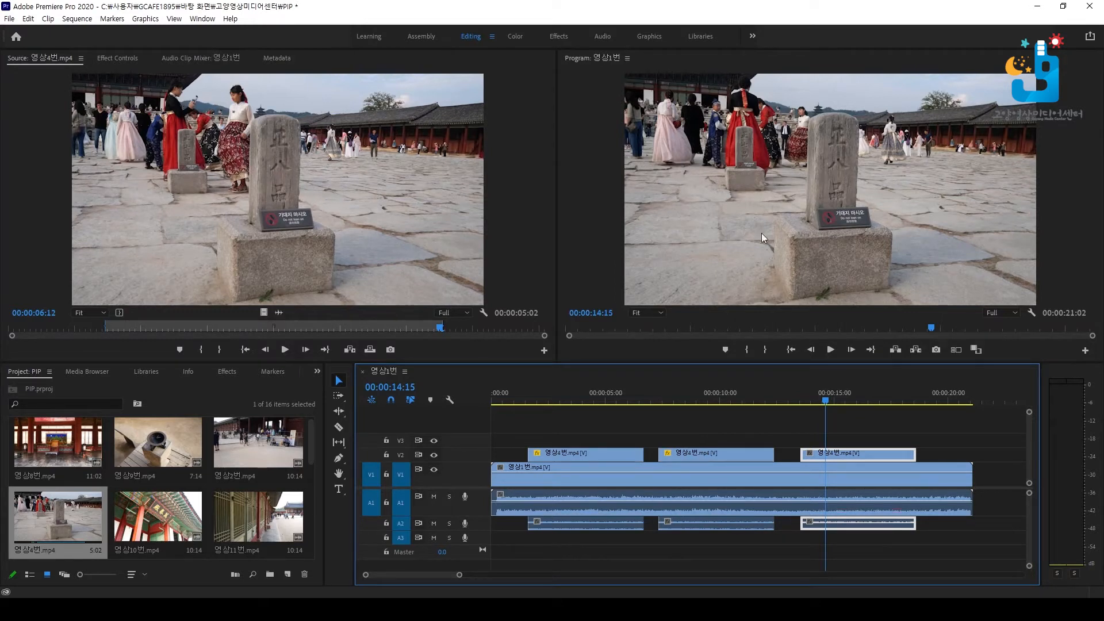
- Scale the third overlay's picture down to about 45.5 and move it to the frame's lower-right area, at about 968.9, 527.9
{"action": "left_click", "coordinate": [734, 229]}
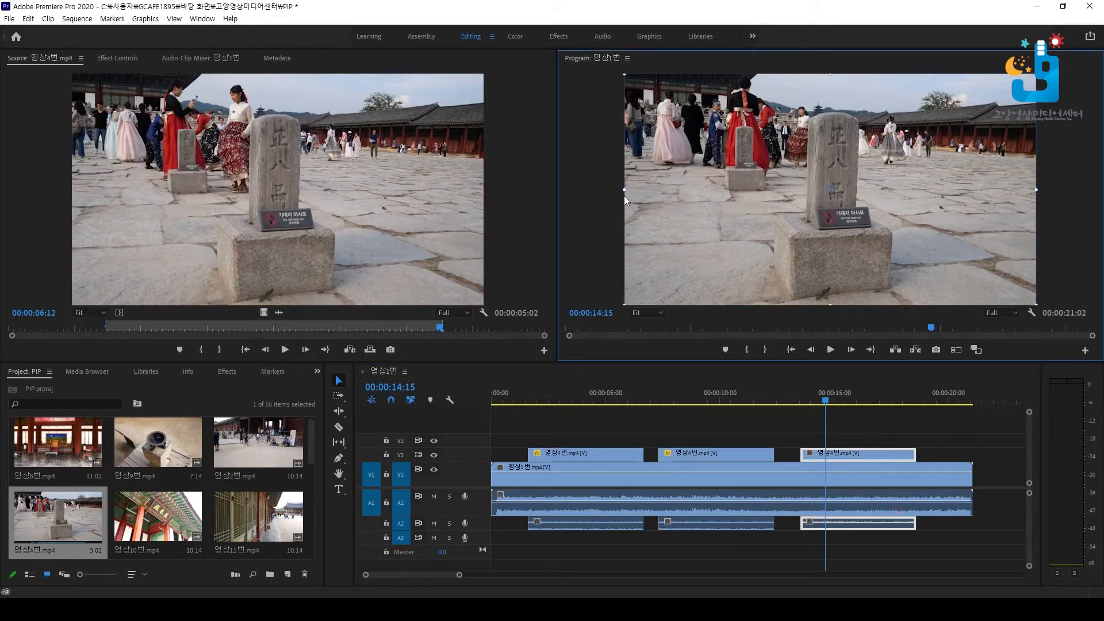
{"action": "left_click_drag", "start_coordinate": [624, 189], "coordinate": [871, 249]}
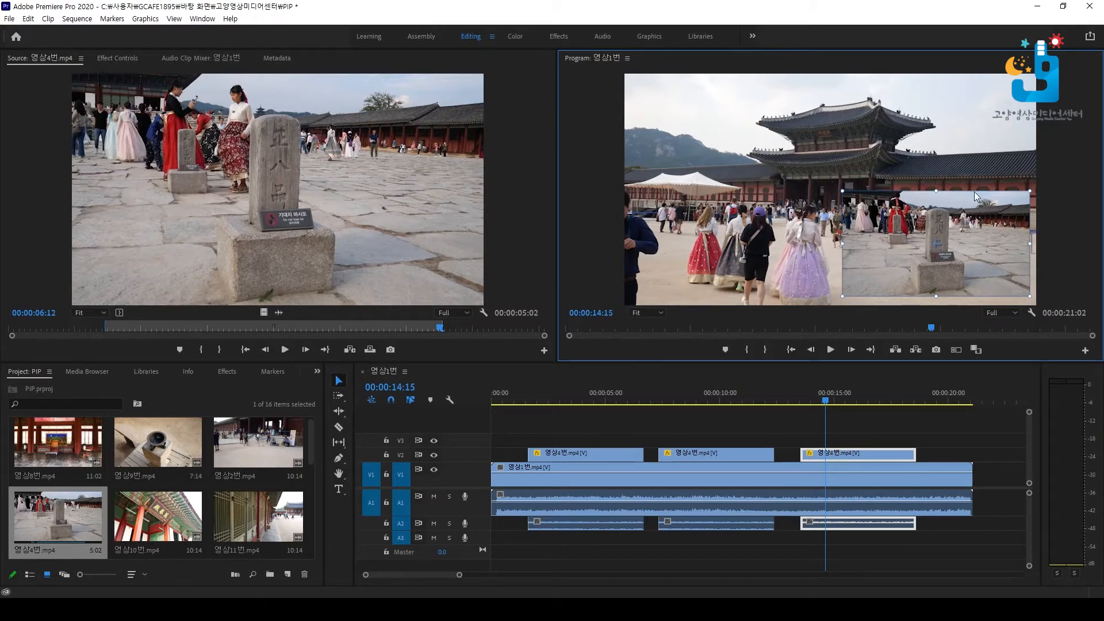
{"action": "left_click", "coordinate": [851, 454]}
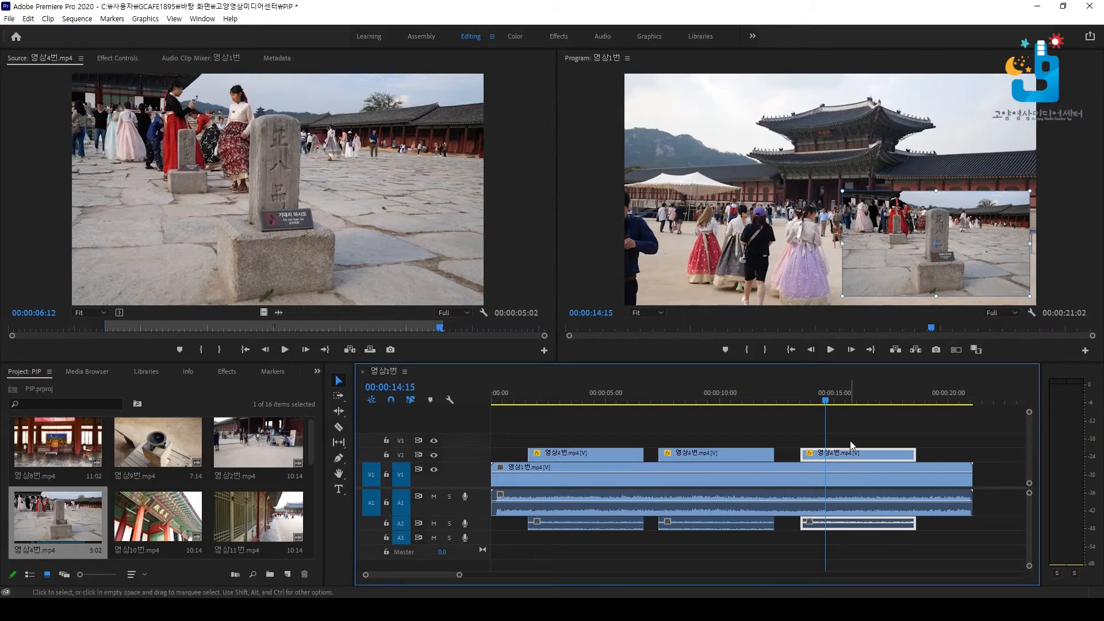
{"action": "left_click", "coordinate": [118, 58]}
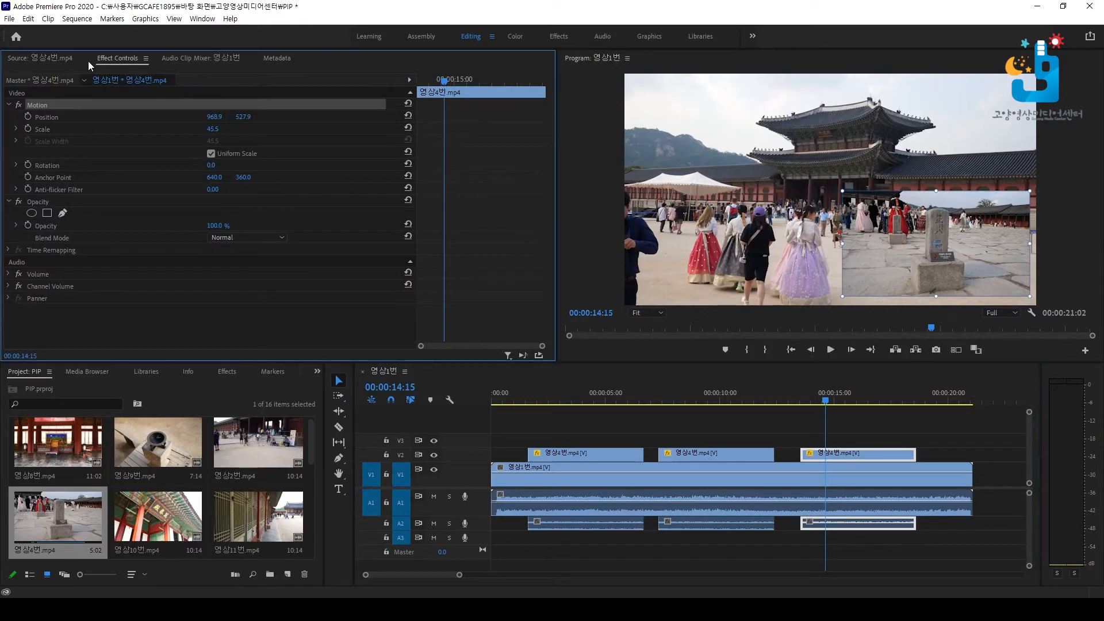
{"action": "left_click", "coordinate": [50, 59]}
{"action": "left_click", "coordinate": [492, 37]}
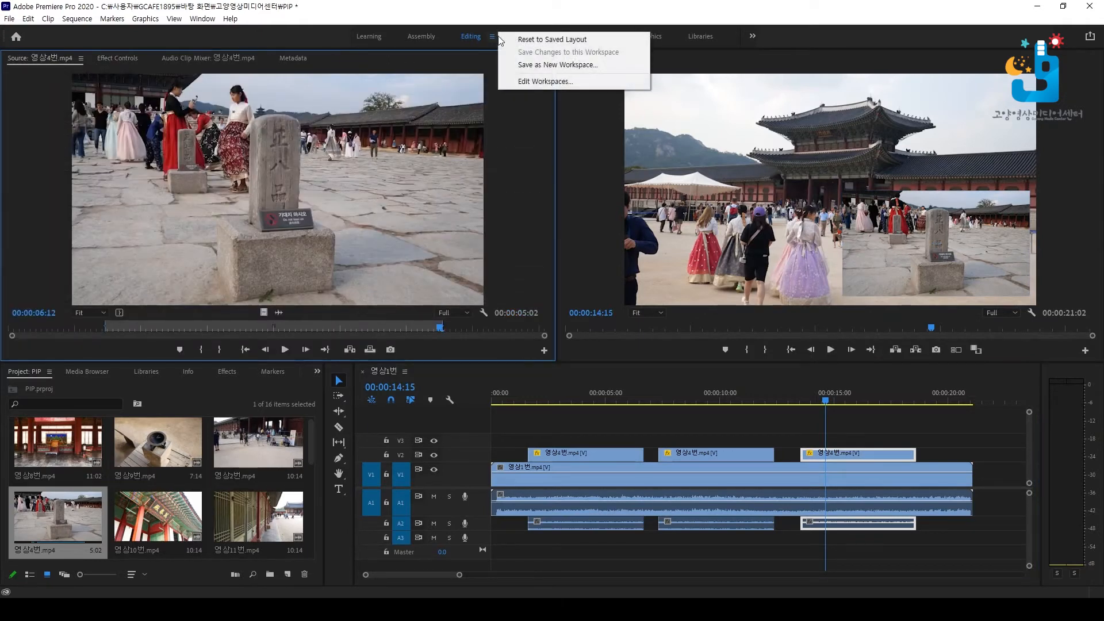
{"action": "left_click", "coordinate": [504, 38]}
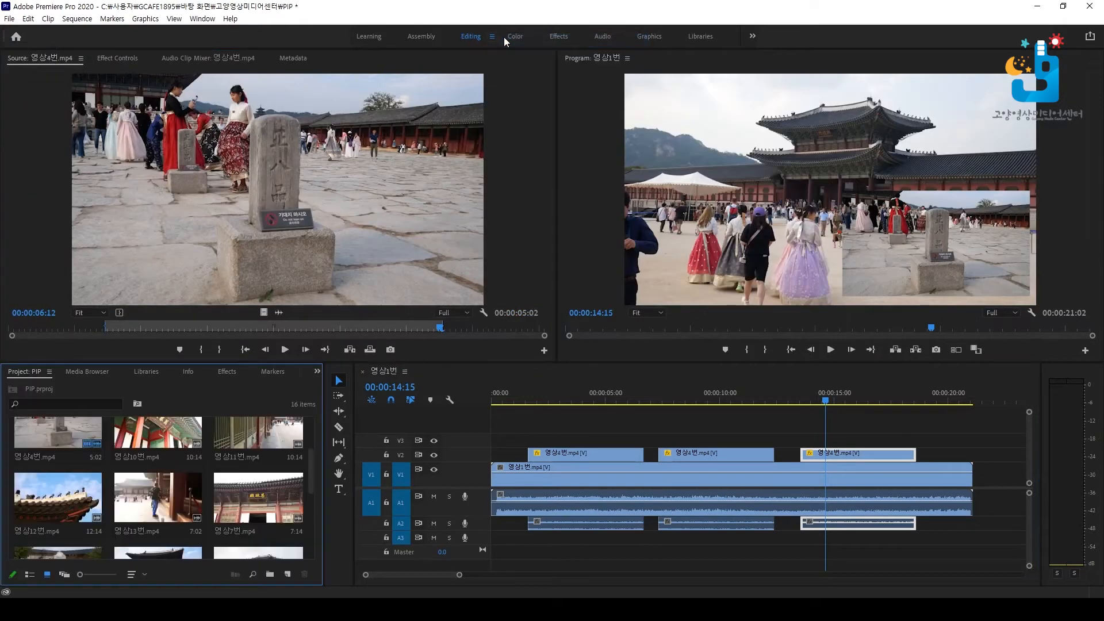
- Add an elliptical opacity mask to the third 영상4번 overlay
{"action": "left_click", "coordinate": [105, 64]}
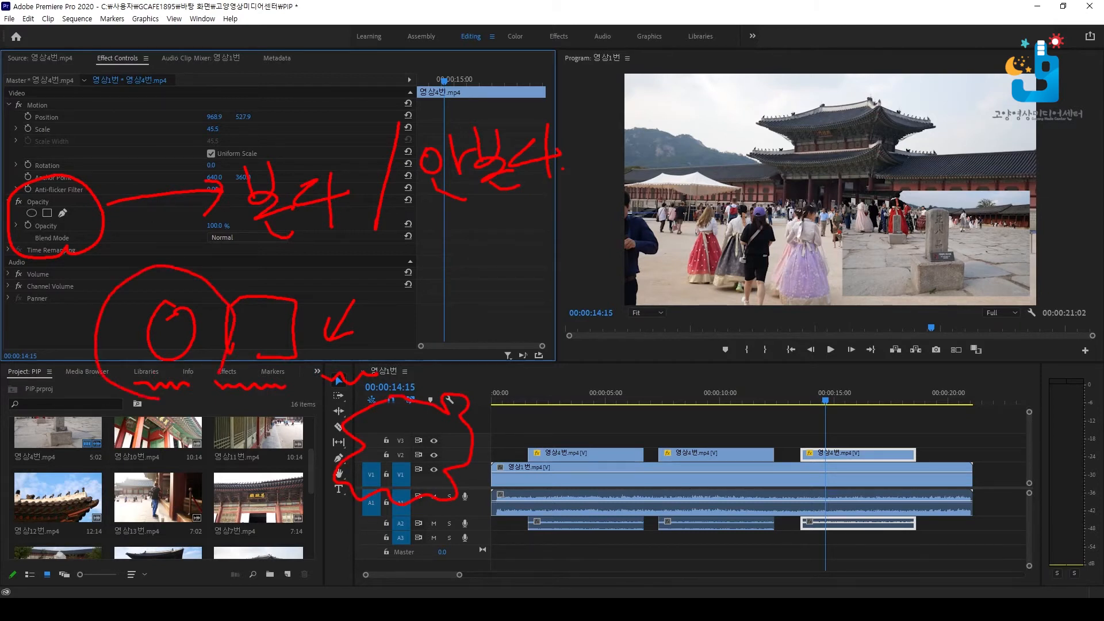
{"action": "key", "text": "Escape"}
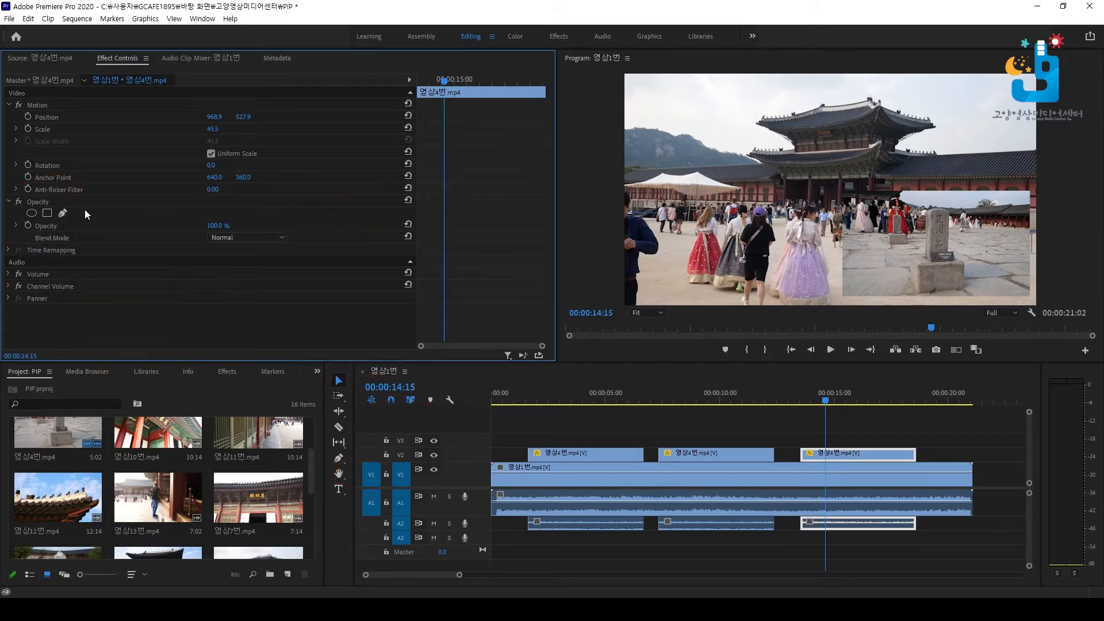
{"action": "left_click", "coordinate": [30, 211]}
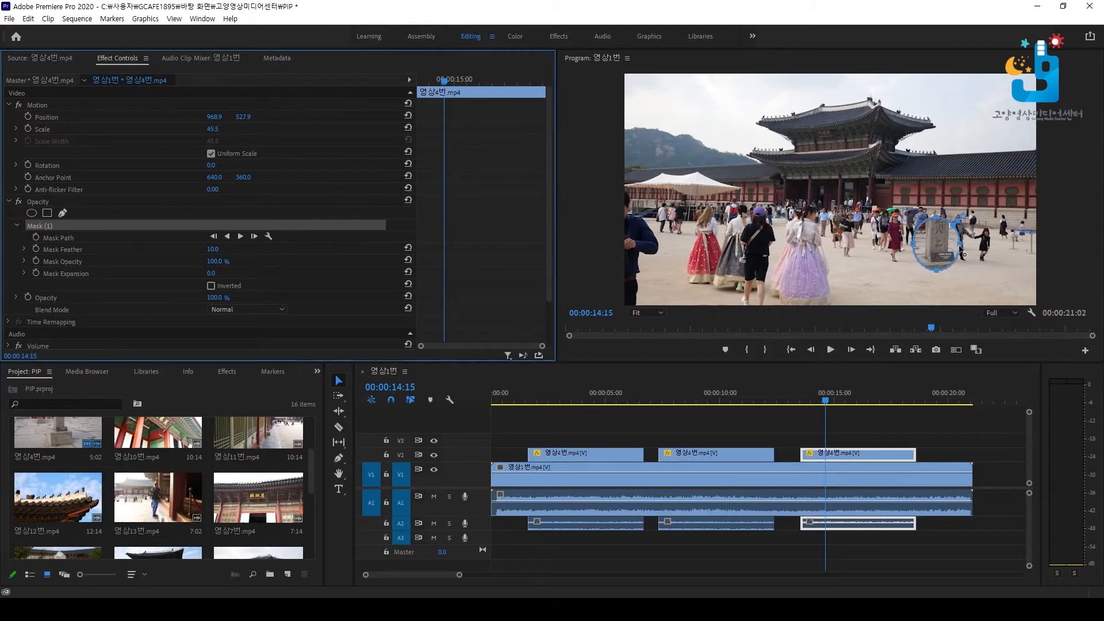
- Enlarge the elliptical mask in all directions and position it so that it frames the whole stone marker
{"action": "left_click_drag", "start_coordinate": [959, 244], "coordinate": [997, 245]}
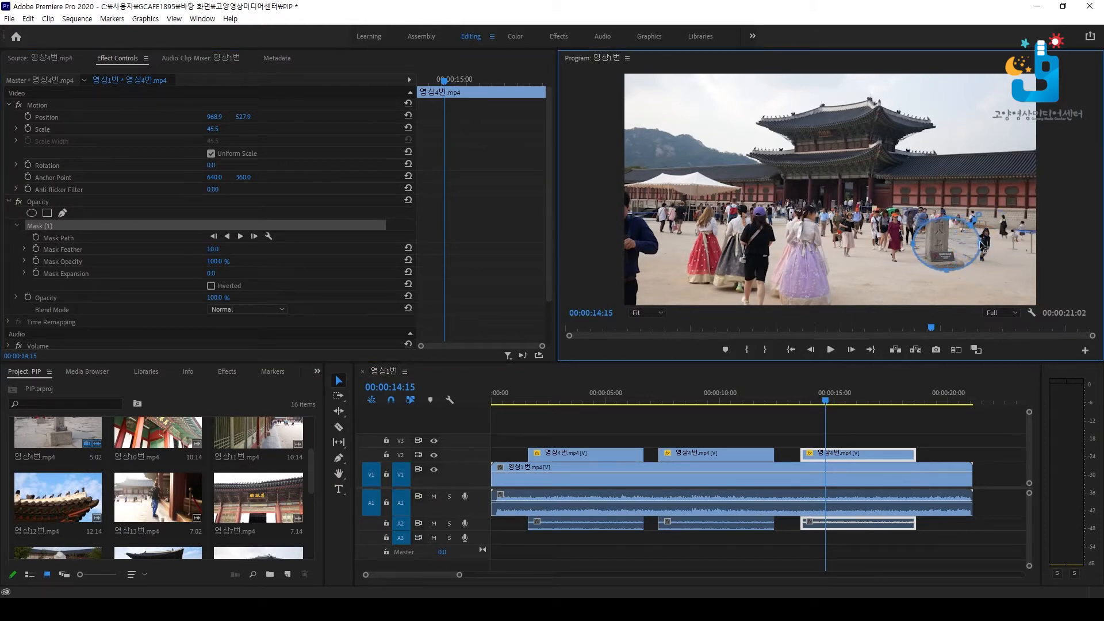
{"action": "mouse_move", "coordinate": [952, 275]}
{"action": "left_mouse_down"}
{"action": "mouse_move", "coordinate": [947, 315]}
{"action": "mouse_move", "coordinate": [947, 291]}
{"action": "left_mouse_up"}
{"action": "mouse_move", "coordinate": [913, 256]}
{"action": "left_mouse_down"}
{"action": "mouse_move", "coordinate": [826, 257]}
{"action": "mouse_move", "coordinate": [892, 253]}
{"action": "left_mouse_up"}
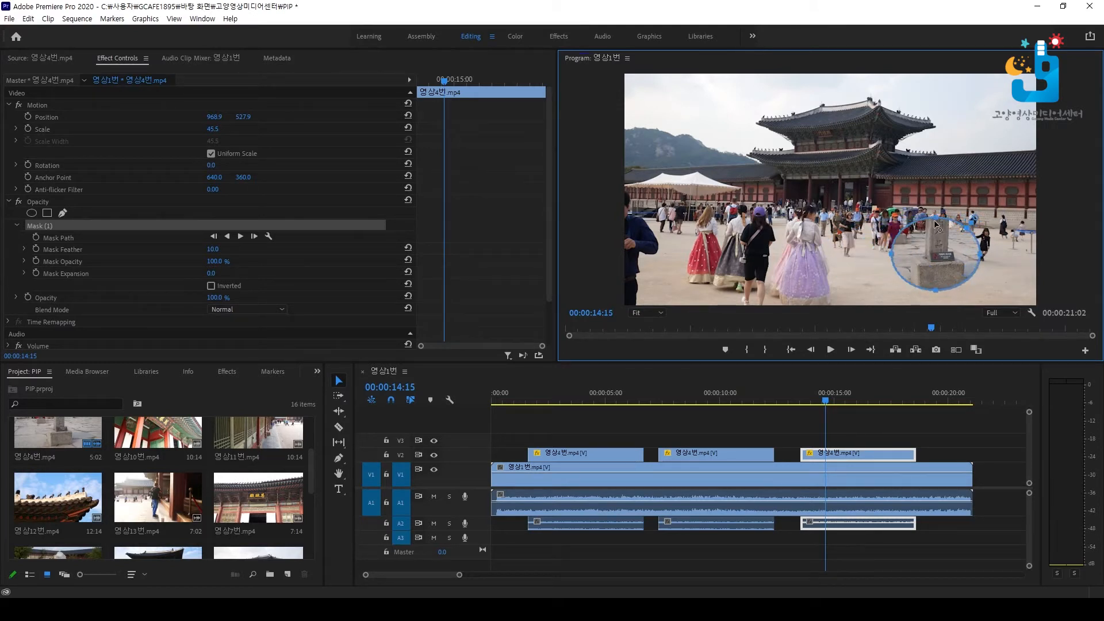
{"action": "left_click_drag", "start_coordinate": [936, 225], "coordinate": [939, 194]}
{"action": "left_click_drag", "start_coordinate": [931, 263], "coordinate": [930, 264]}
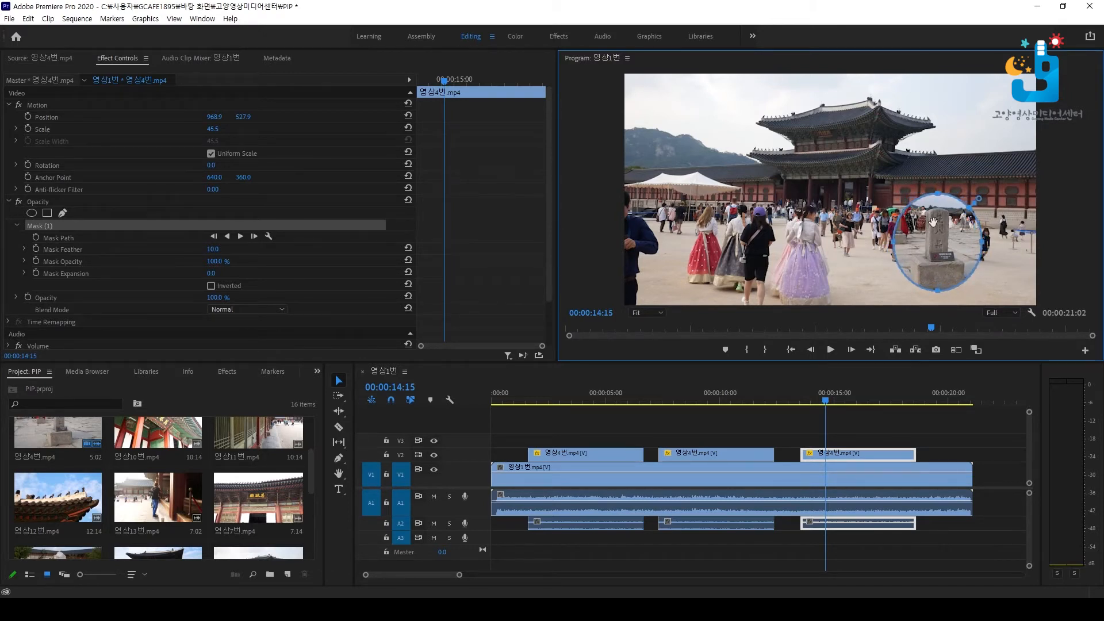
{"action": "mouse_move", "coordinate": [927, 257]}
{"action": "left_mouse_down"}
{"action": "mouse_move", "coordinate": [914, 257]}
{"action": "mouse_move", "coordinate": [921, 263]}
{"action": "left_mouse_up"}
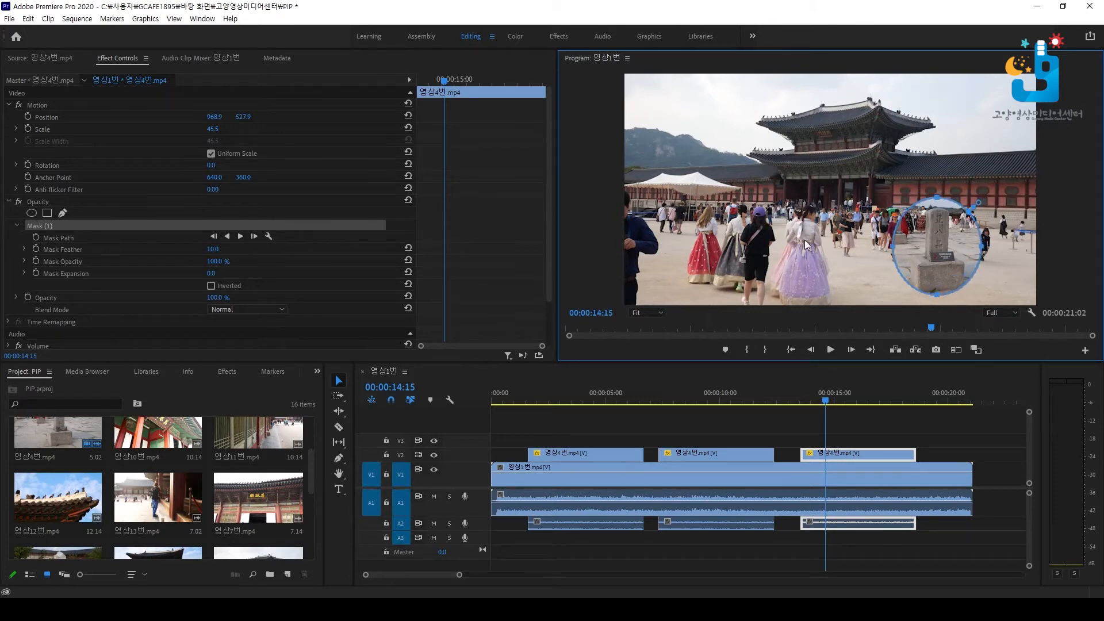
- Move the masked third overlay right to about 1076.2, 531.5, and play the sequence from its beginning to review it
{"action": "left_click", "coordinate": [65, 105]}
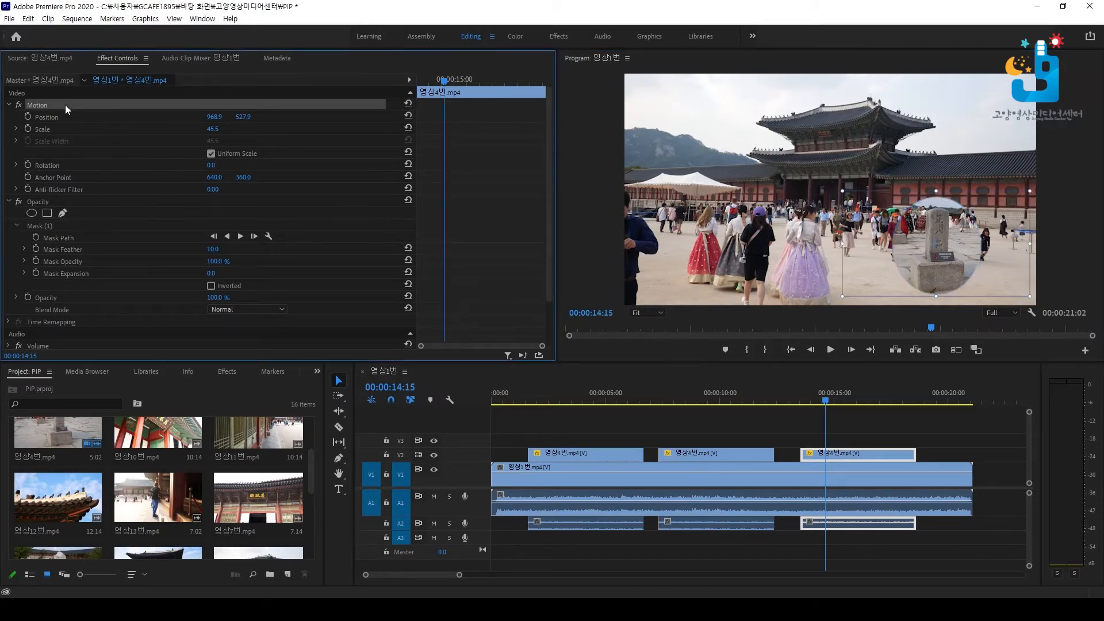
{"action": "left_click_drag", "start_coordinate": [899, 266], "coordinate": [933, 267]}
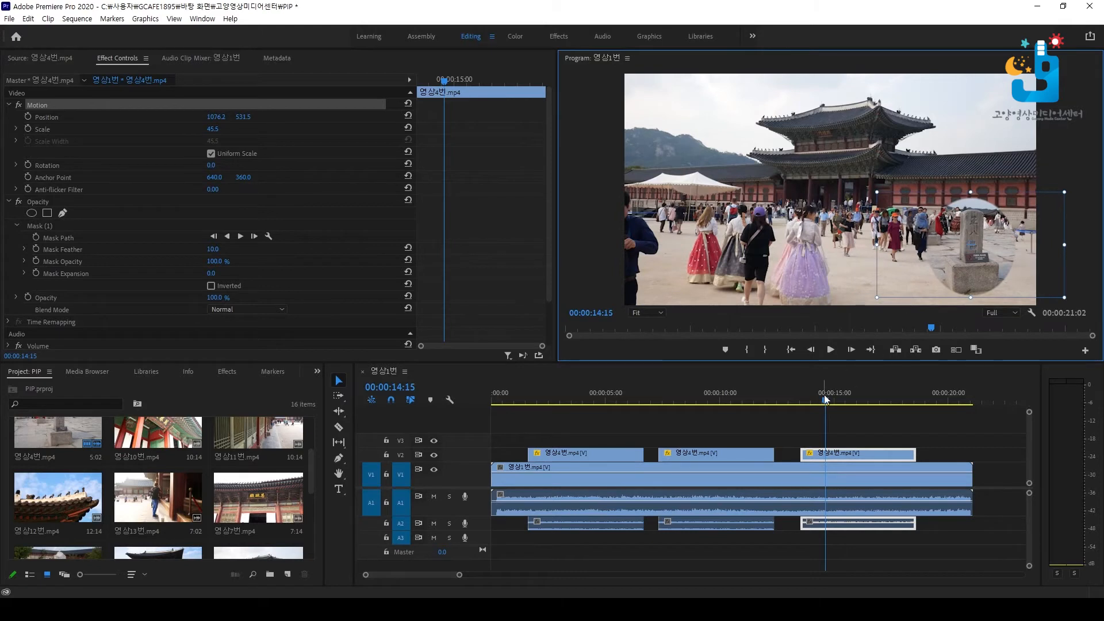
{"action": "left_click_drag", "start_coordinate": [824, 395], "coordinate": [819, 394]}
{"action": "key", "text": "space"}
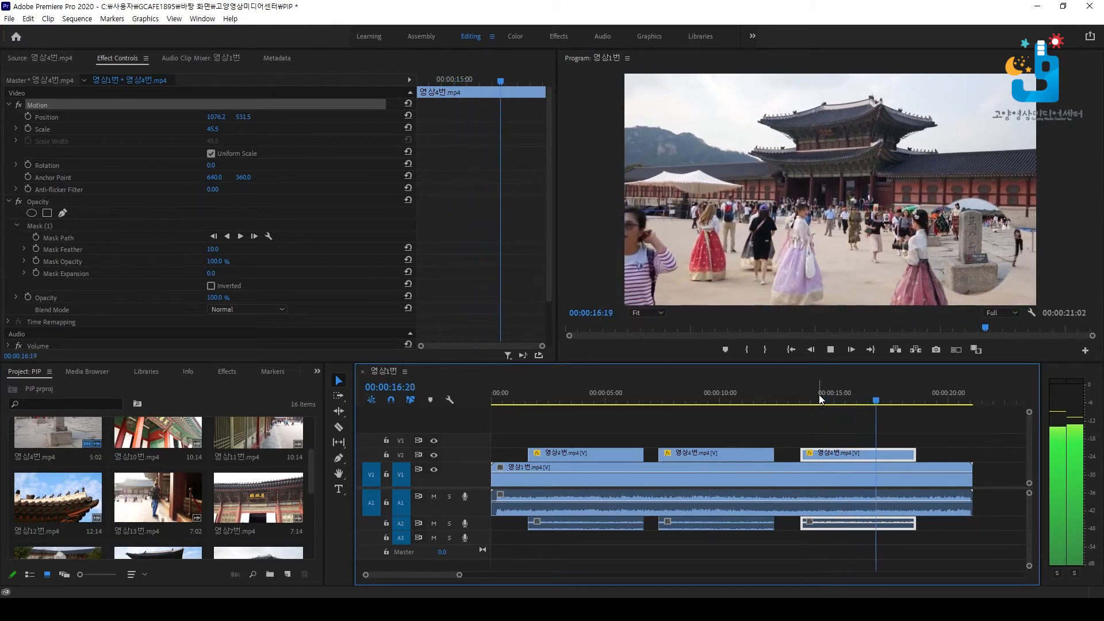
- Play the sequence from about 00:00:15:03 to review the masked third overlay
{"action": "left_click", "coordinate": [819, 394]}
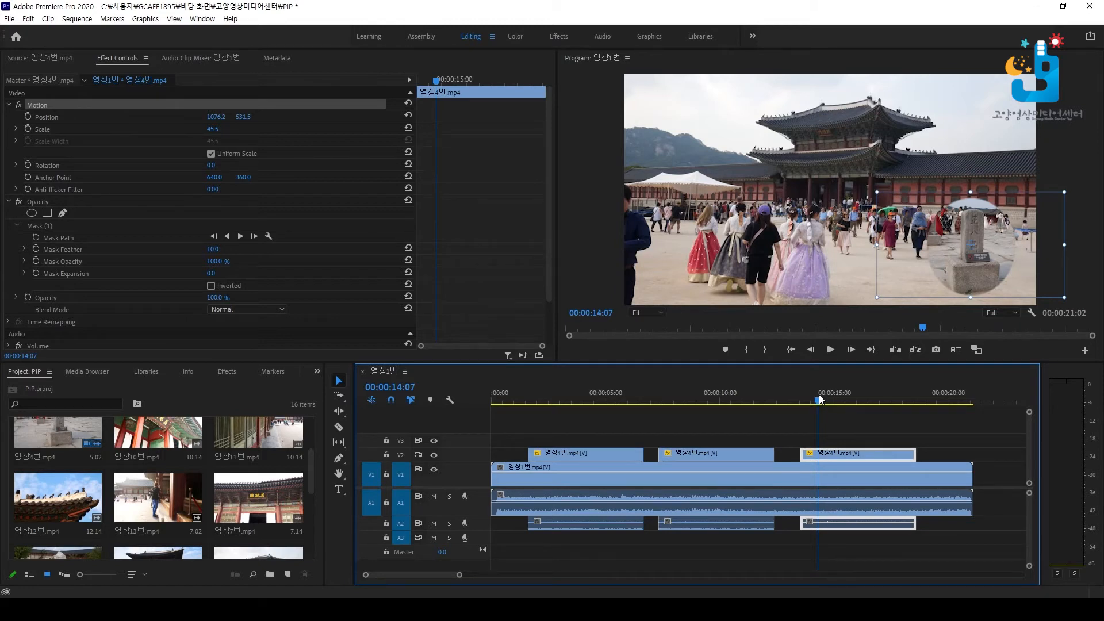
{"action": "left_click_drag", "start_coordinate": [820, 396], "coordinate": [838, 402]}
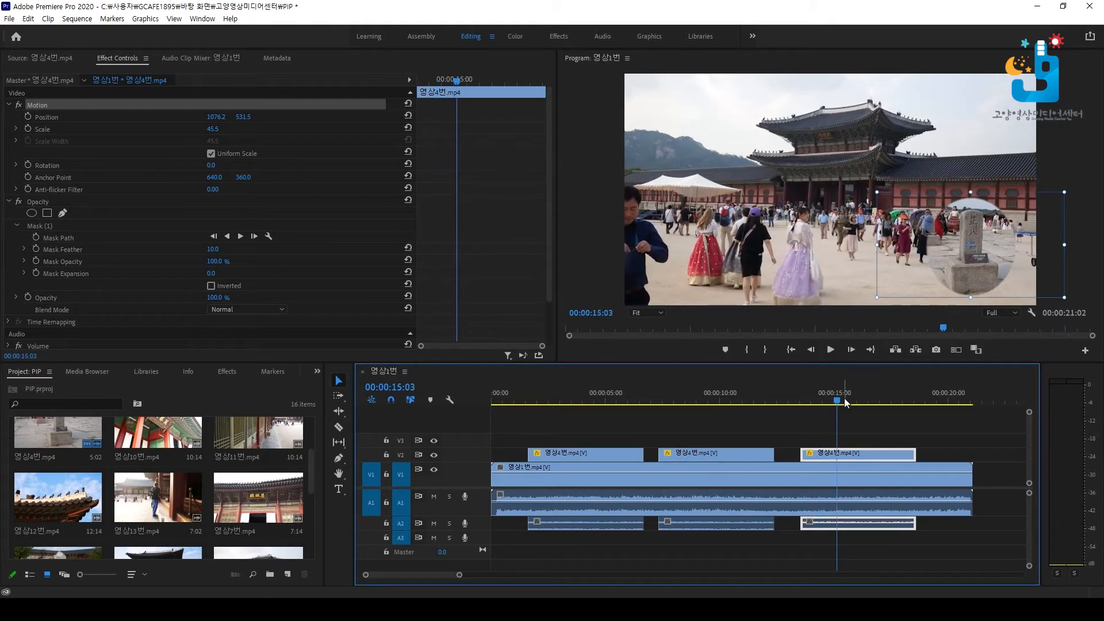
{"action": "key", "text": "space"}
- Place another 영상4번 clip on V1 at about 22 seconds, leaving a short gap after the 영상1번 background clip
{"action": "left_click_drag", "start_coordinate": [948, 399], "coordinate": [771, 410]}
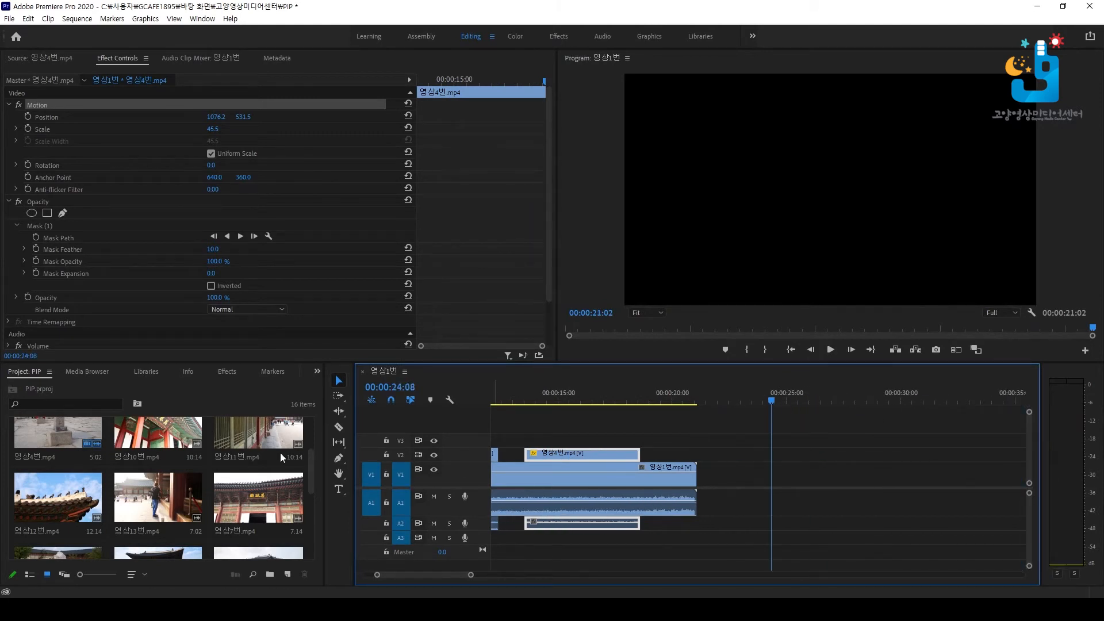
{"action": "left_click", "coordinate": [36, 59]}
{"action": "left_click_drag", "start_coordinate": [205, 228], "coordinate": [728, 467]}
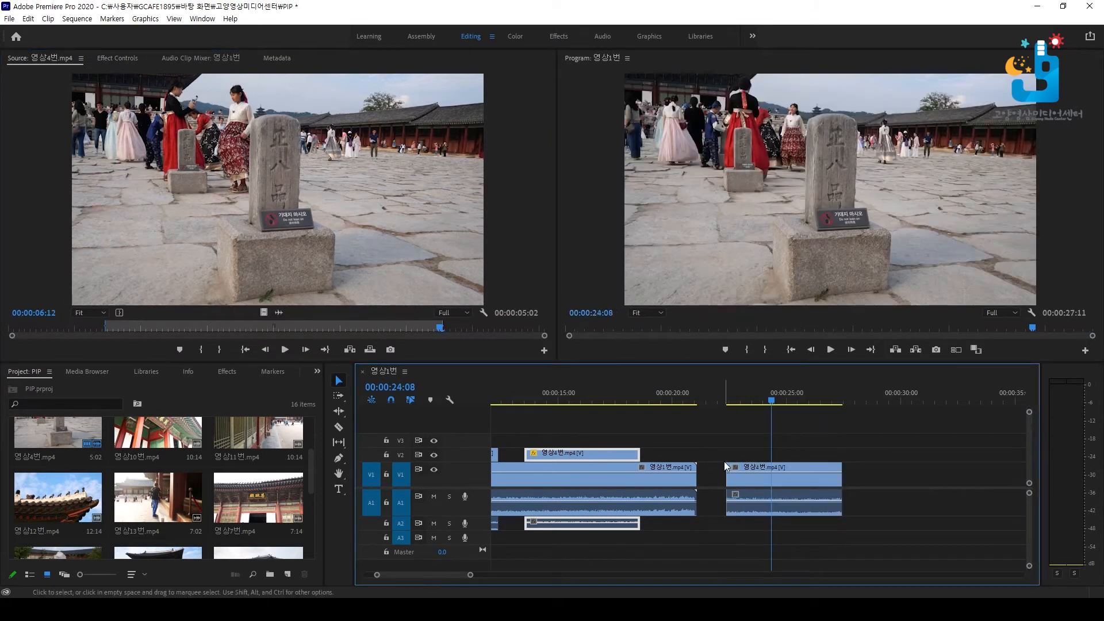
- Scale the new 영상4번 clip on V1 to under half the frame size and move it to the upper-left area
{"action": "left_click", "coordinate": [759, 479]}
{"action": "left_click", "coordinate": [762, 268]}
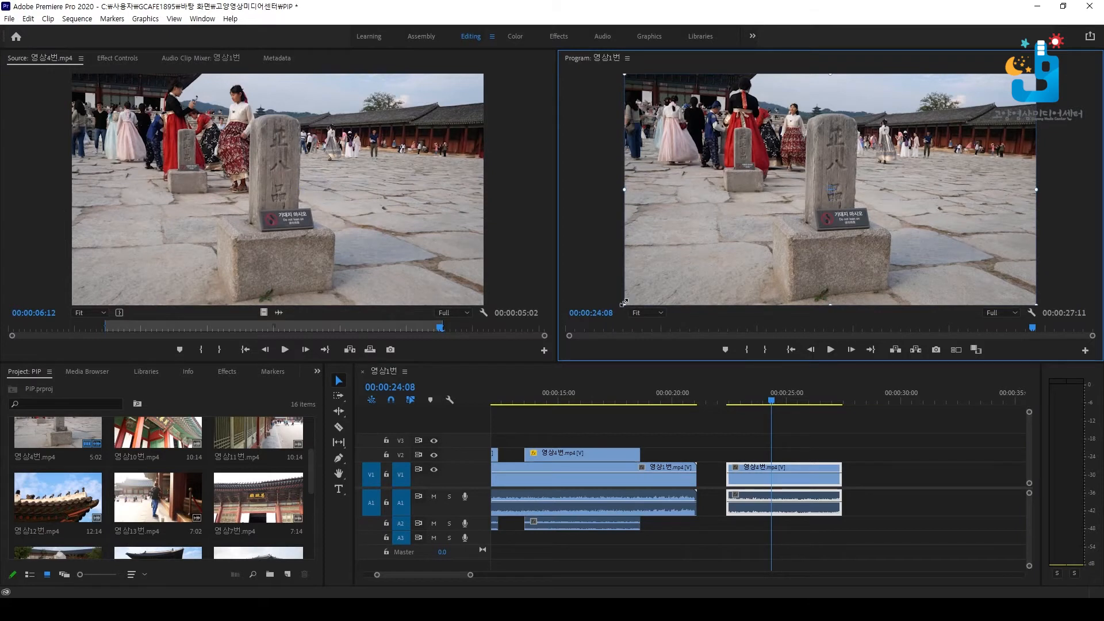
{"action": "left_click_drag", "start_coordinate": [624, 303], "coordinate": [726, 237]}
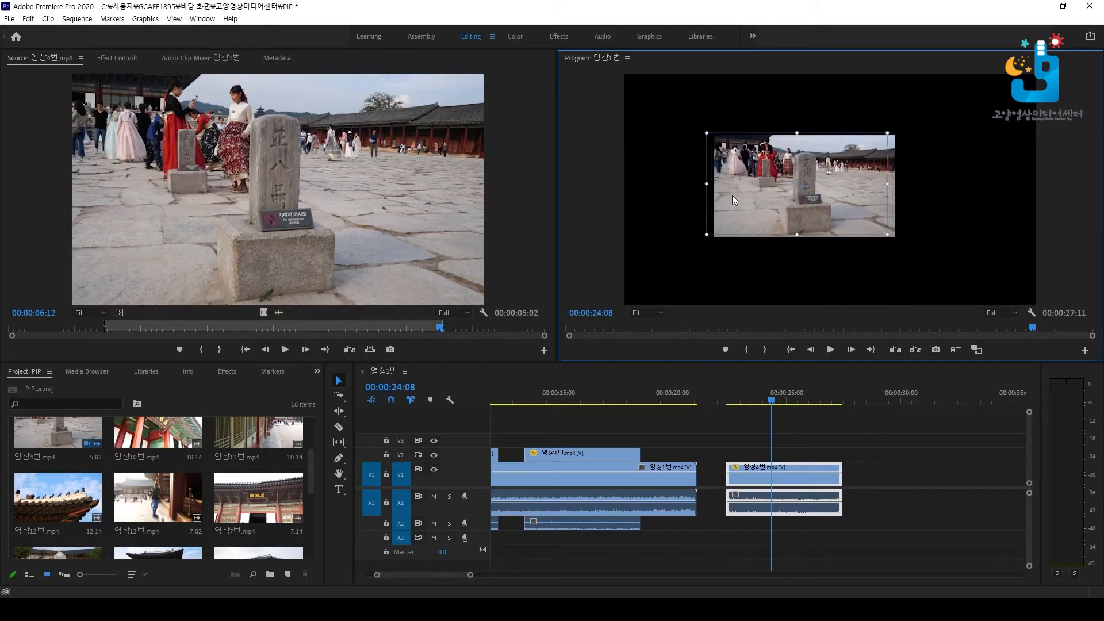
{"action": "left_click_drag", "start_coordinate": [733, 195], "coordinate": [680, 158]}
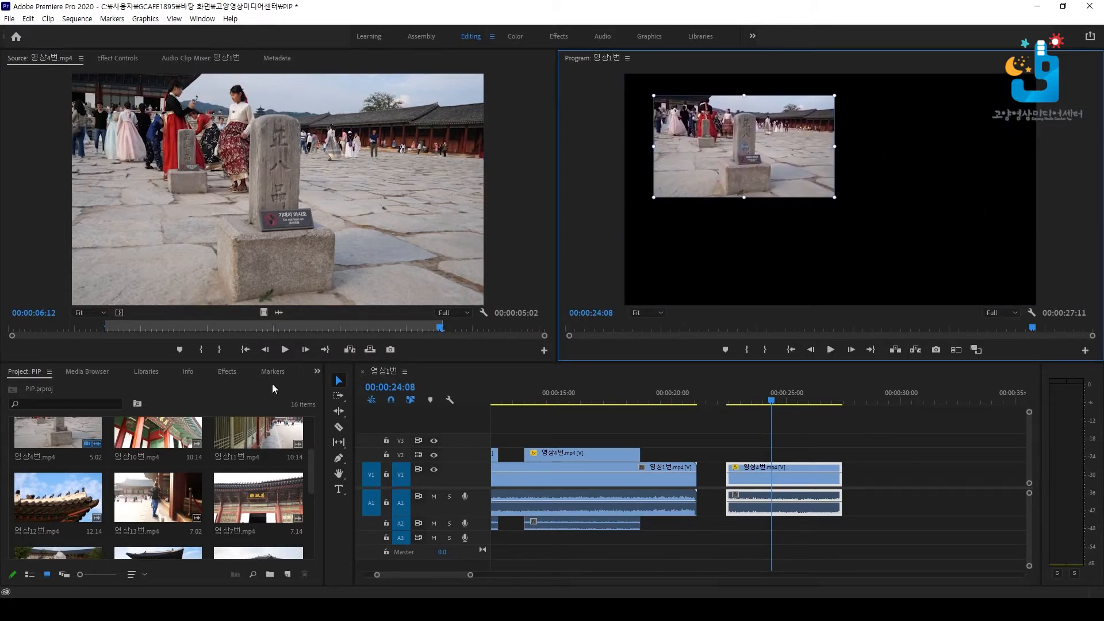
- Stack 영상10번 on V2 above the new 영상4번 clip and shrink its picture near the frame's center
{"action": "double_click", "coordinate": [143, 437]}
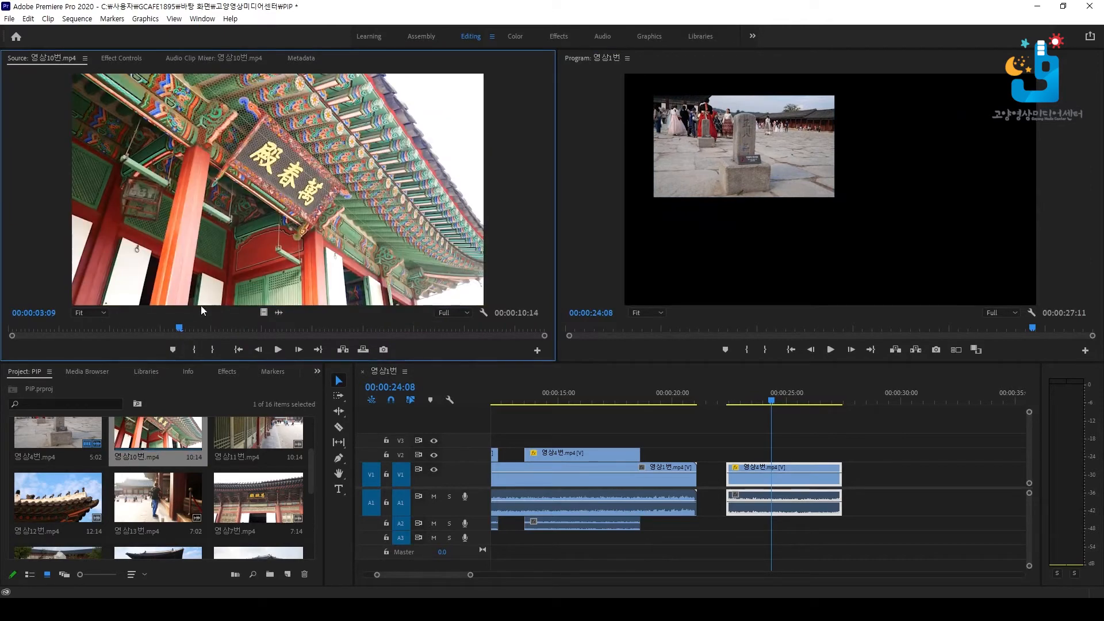
{"action": "left_click_drag", "start_coordinate": [227, 226], "coordinate": [736, 453]}
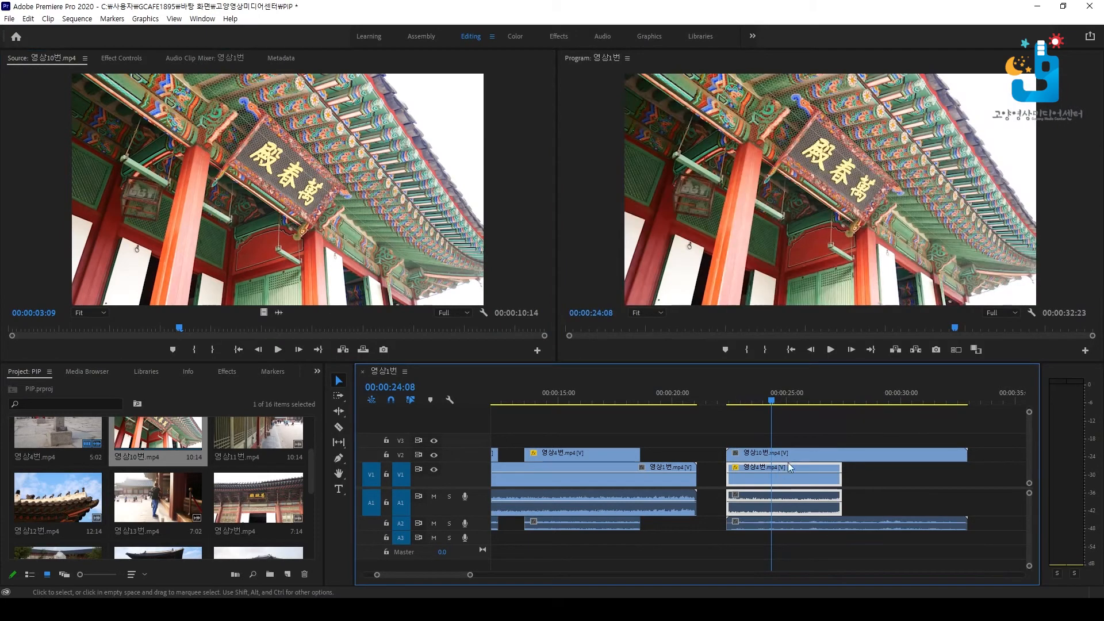
{"action": "left_click", "coordinate": [754, 232]}
{"action": "left_click", "coordinate": [755, 232]}
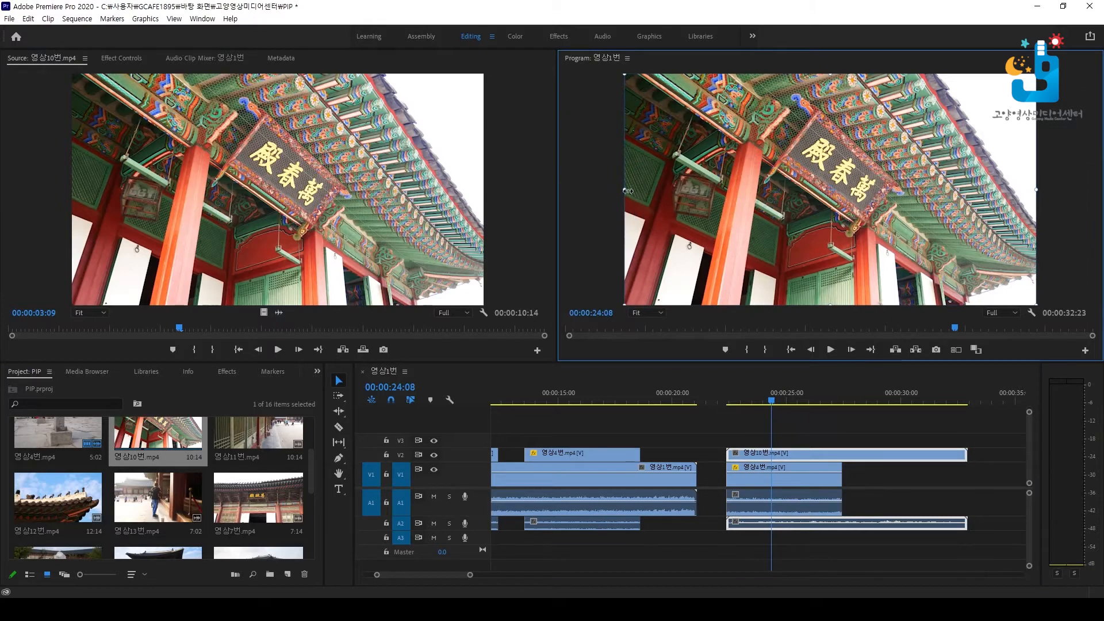
{"action": "left_click_drag", "start_coordinate": [627, 190], "coordinate": [755, 206]}
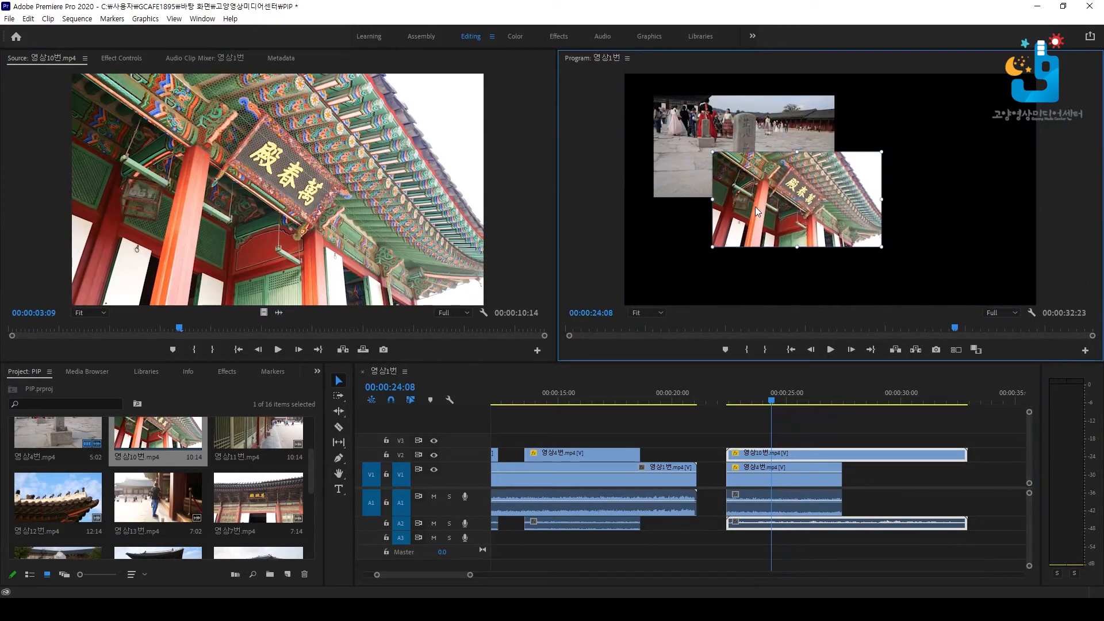
- Stack 영상11번 on V3 above the 영상10번 clip, shrink its picture and place it in the frame's right-hand area
{"action": "double_click", "coordinate": [286, 436]}
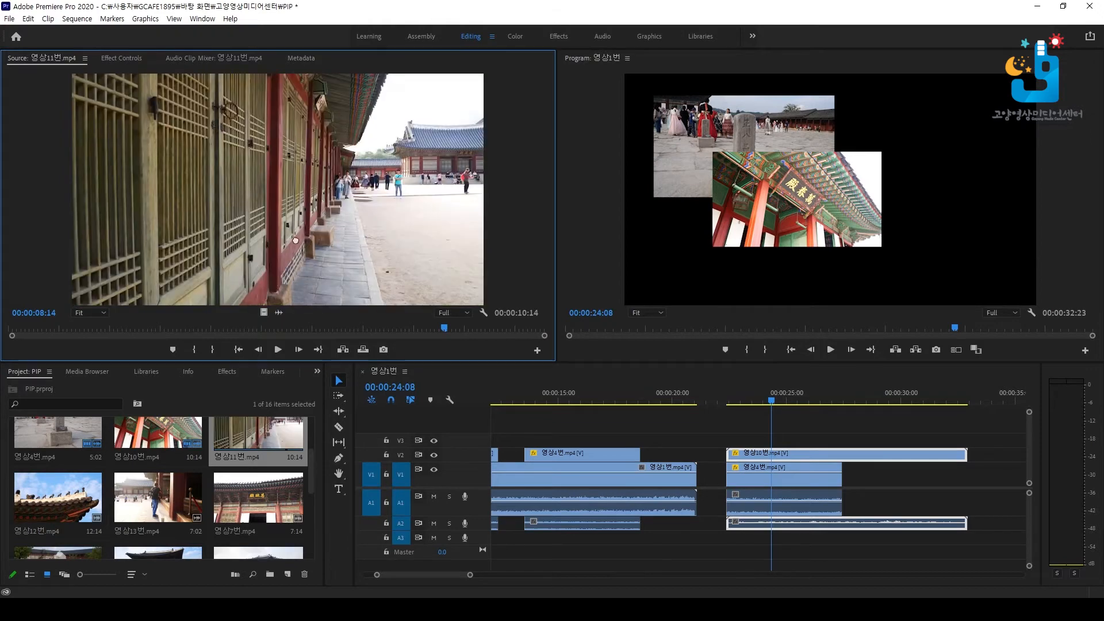
{"action": "left_click_drag", "start_coordinate": [295, 240], "coordinate": [730, 441]}
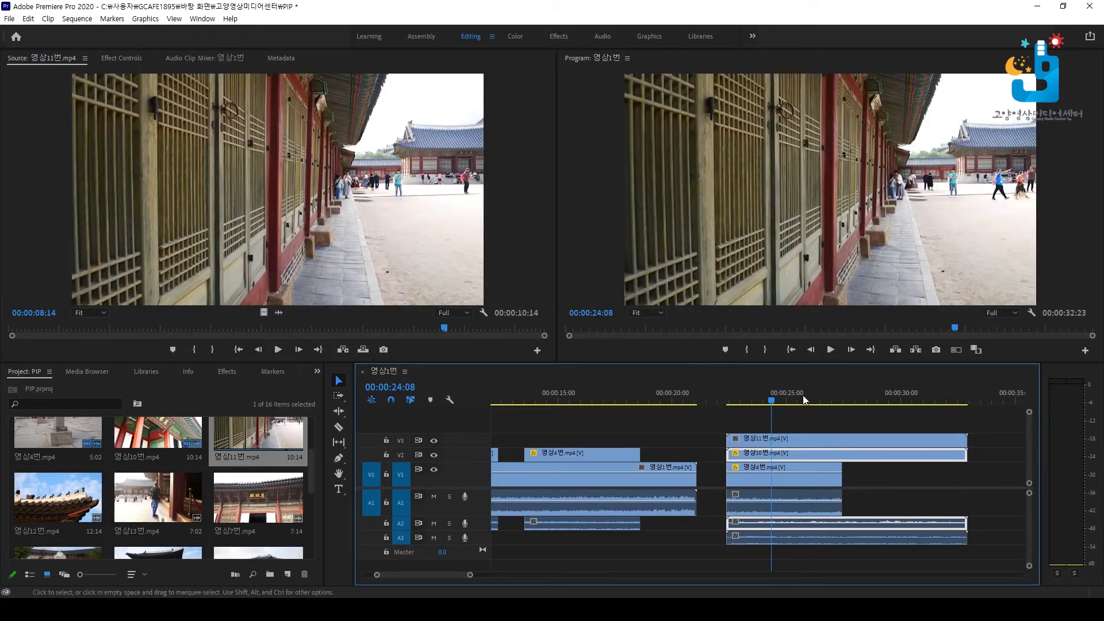
{"action": "left_click", "coordinate": [830, 213]}
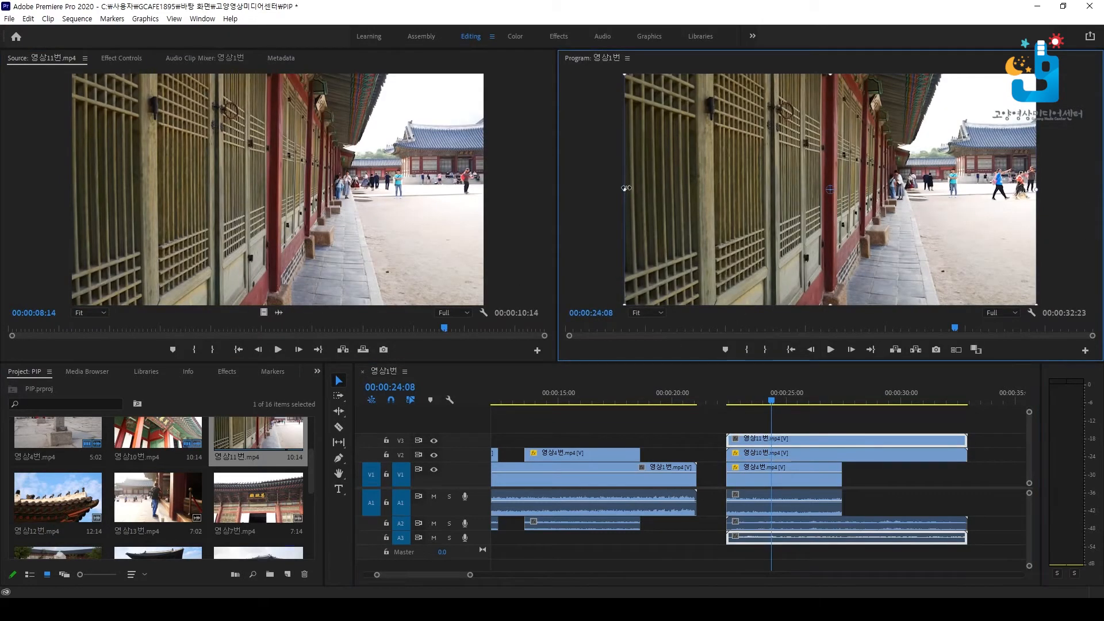
{"action": "left_click_drag", "start_coordinate": [626, 188], "coordinate": [896, 184]}
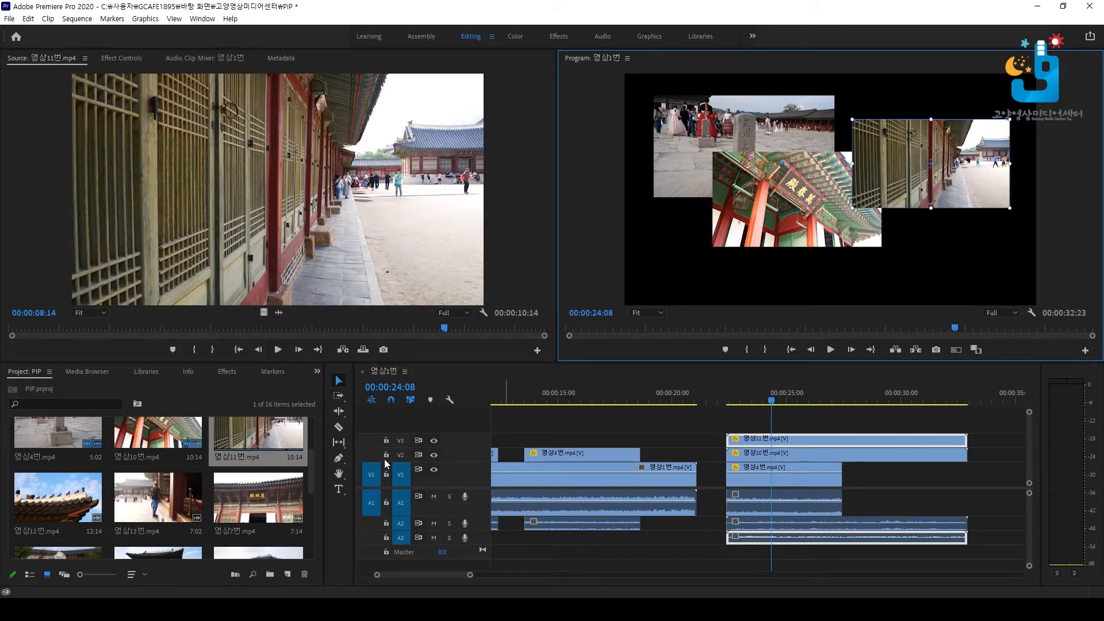
- Add 영상13번 on a new V4 video track above 영상11번, aligned with the start of the stacked clips
{"action": "double_click", "coordinate": [156, 491]}
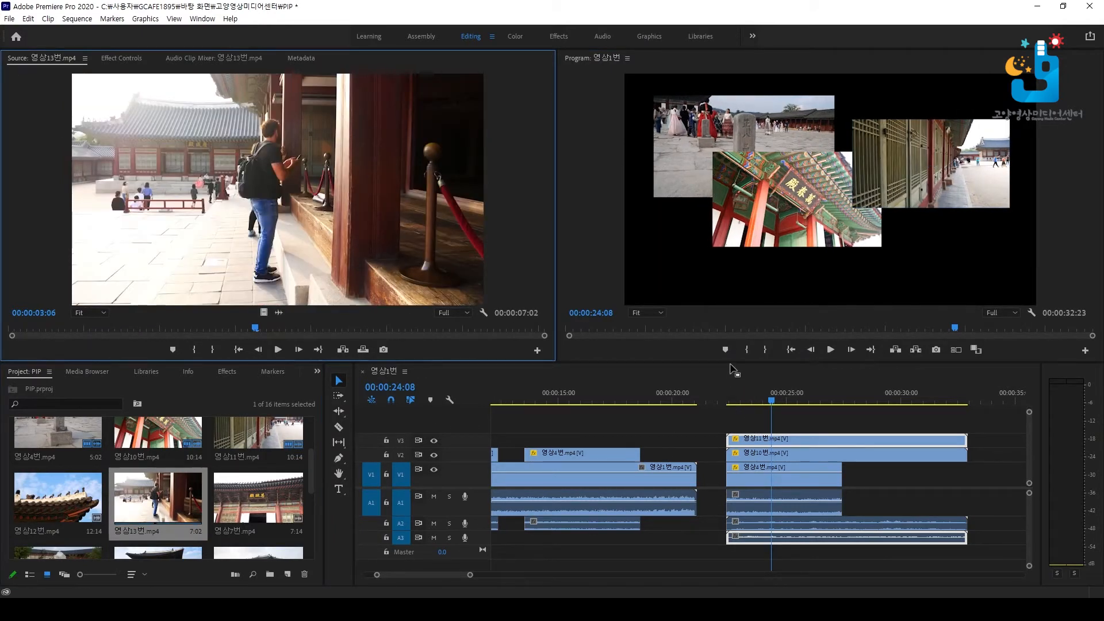
{"action": "left_click_drag", "start_coordinate": [730, 363], "coordinate": [730, 309]}
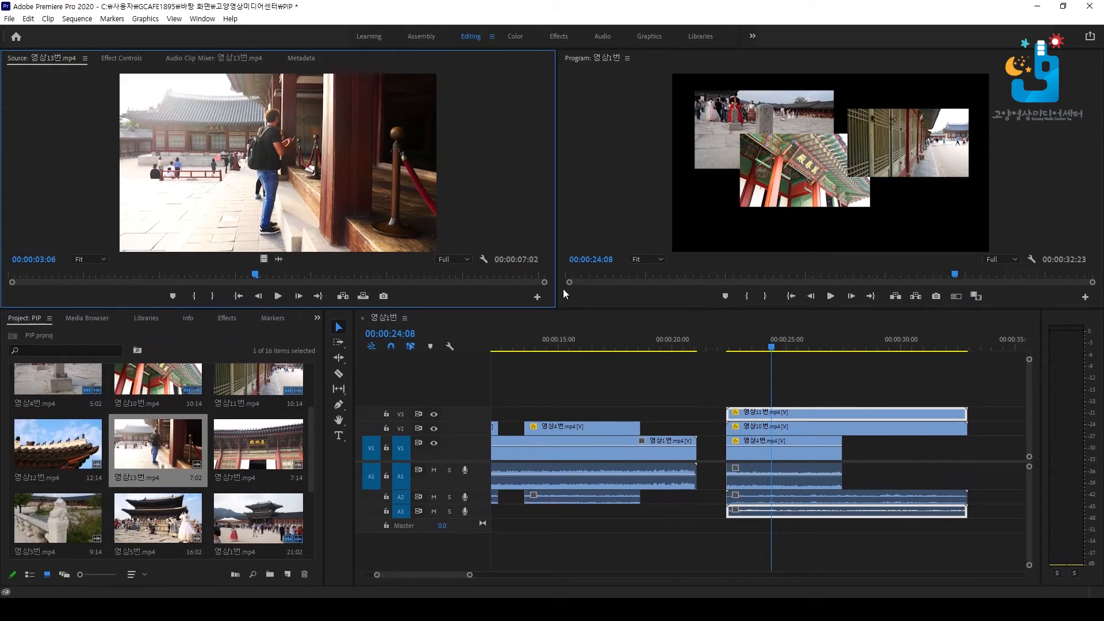
{"action": "left_click_drag", "start_coordinate": [646, 280], "coordinate": [734, 395]}
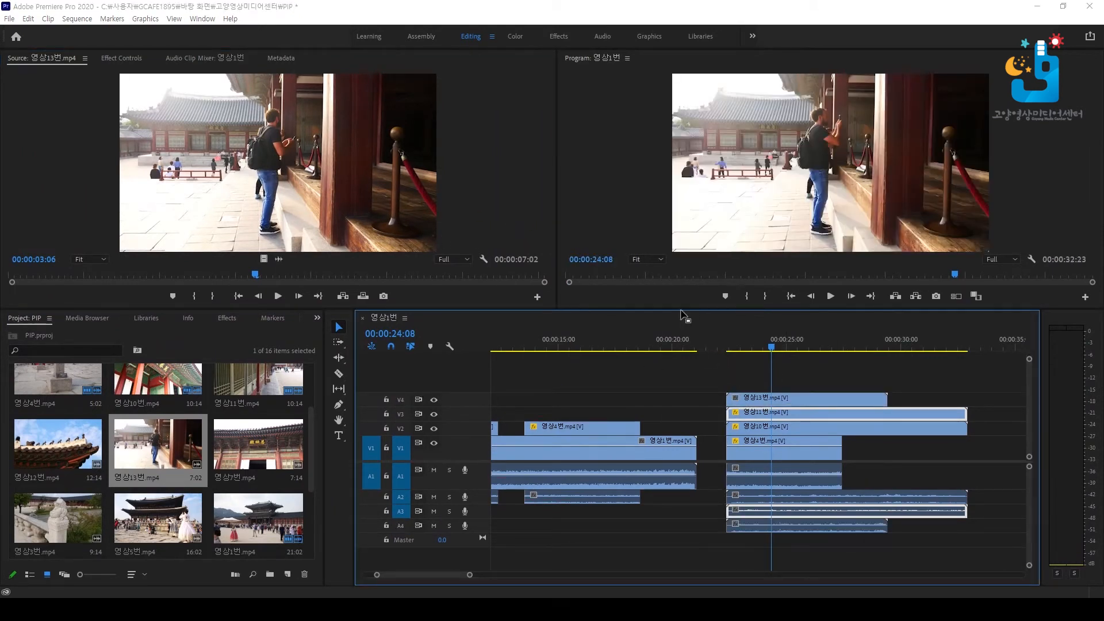
{"action": "left_click_drag", "start_coordinate": [680, 309], "coordinate": [678, 378]}
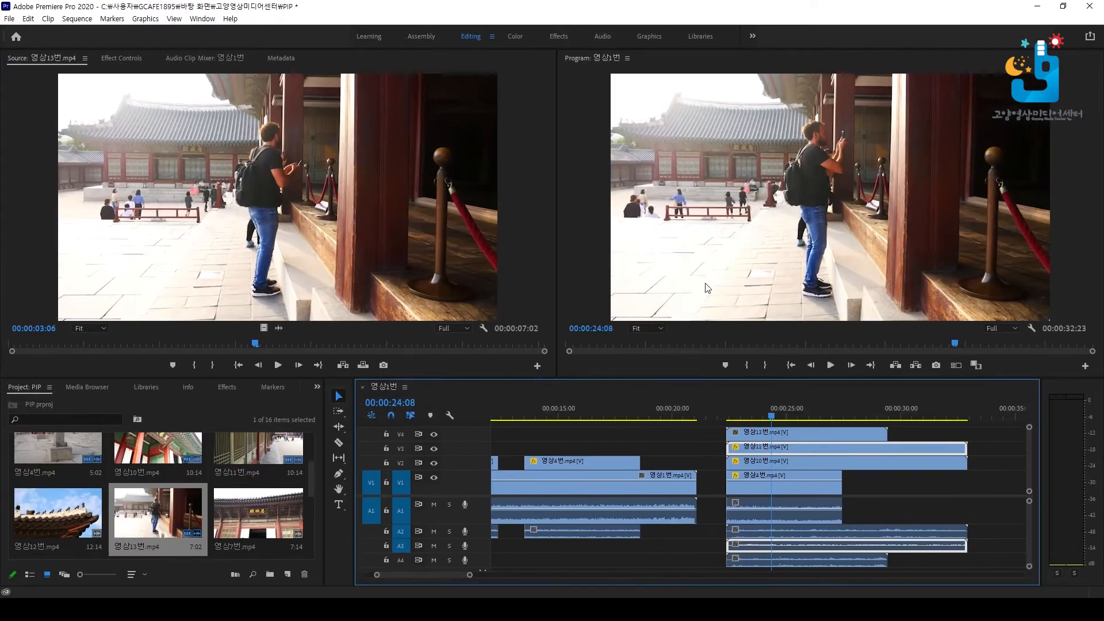
- Shrink the 영상13번 picture into the frame's lower-right area and nudge 영상10번 up and left for an overlapping four-picture layout
{"action": "left_click", "coordinate": [707, 289]}
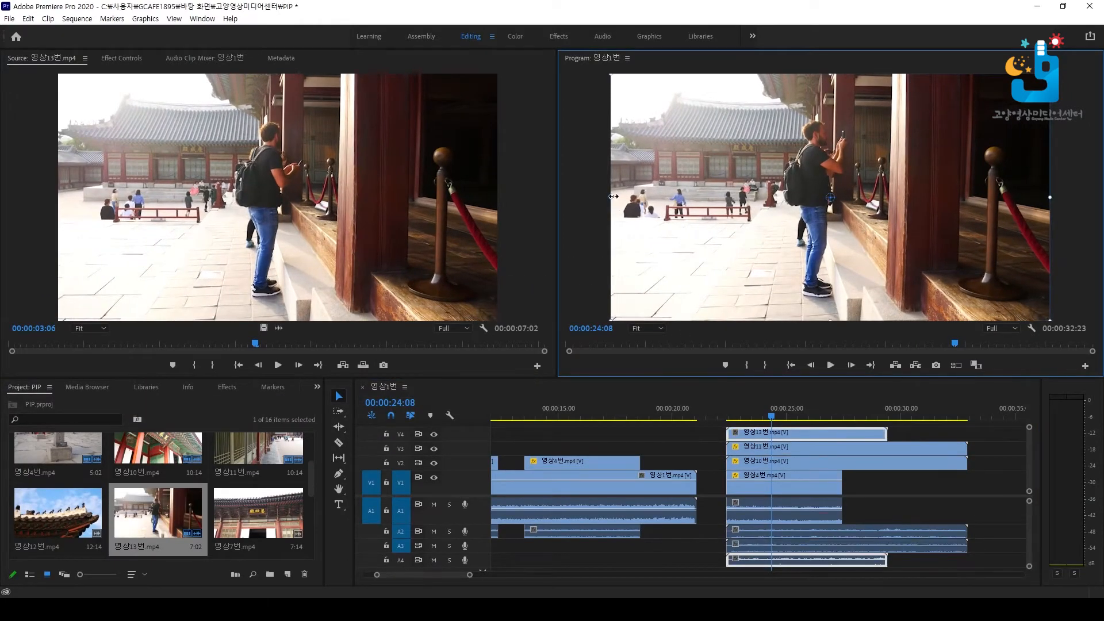
{"action": "left_click_drag", "start_coordinate": [611, 197], "coordinate": [841, 261]}
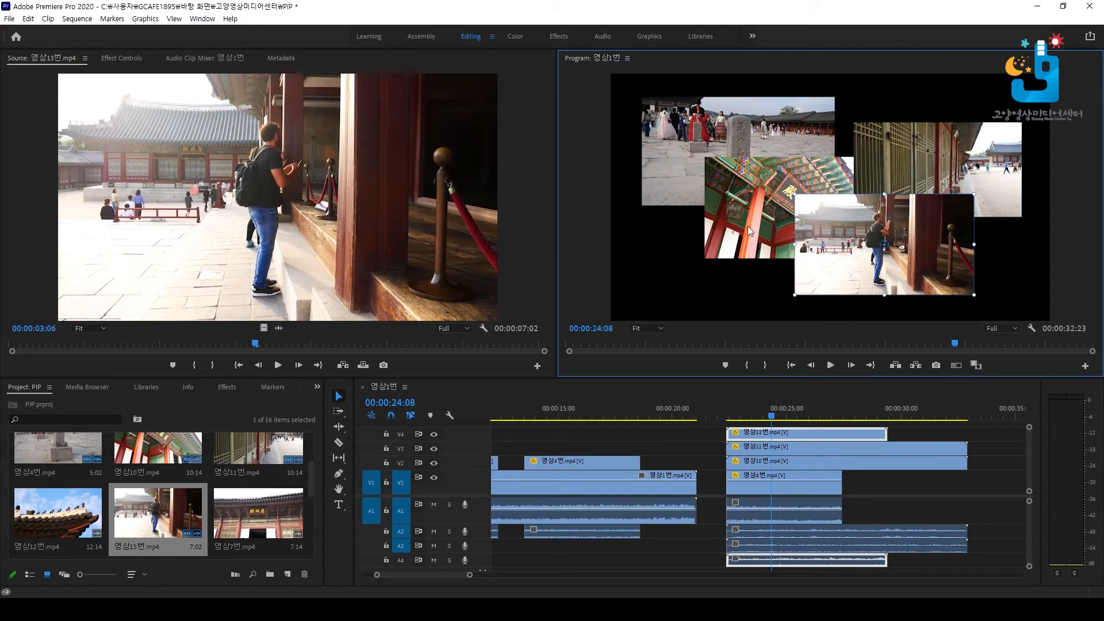
{"action": "mouse_move", "coordinate": [748, 226]}
{"action": "left_mouse_down"}
{"action": "mouse_move", "coordinate": [707, 257]}
{"action": "mouse_move", "coordinate": [712, 234]}
{"action": "mouse_move", "coordinate": [736, 223]}
{"action": "left_mouse_up"}
{"action": "left_click_drag", "start_coordinate": [826, 269], "coordinate": [816, 269]}
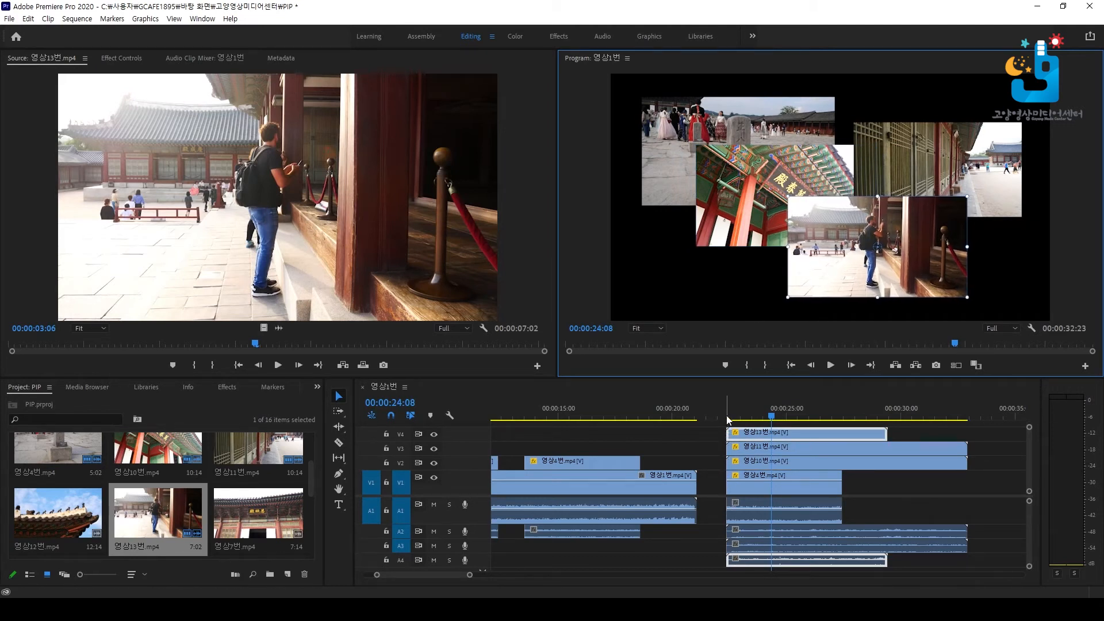
- Play the four-picture section, and stagger the starts of the V2, V3 and V4 clips progressively after 영상4번
{"action": "left_click_drag", "start_coordinate": [728, 420], "coordinate": [722, 419]}
{"action": "key", "text": "space"}
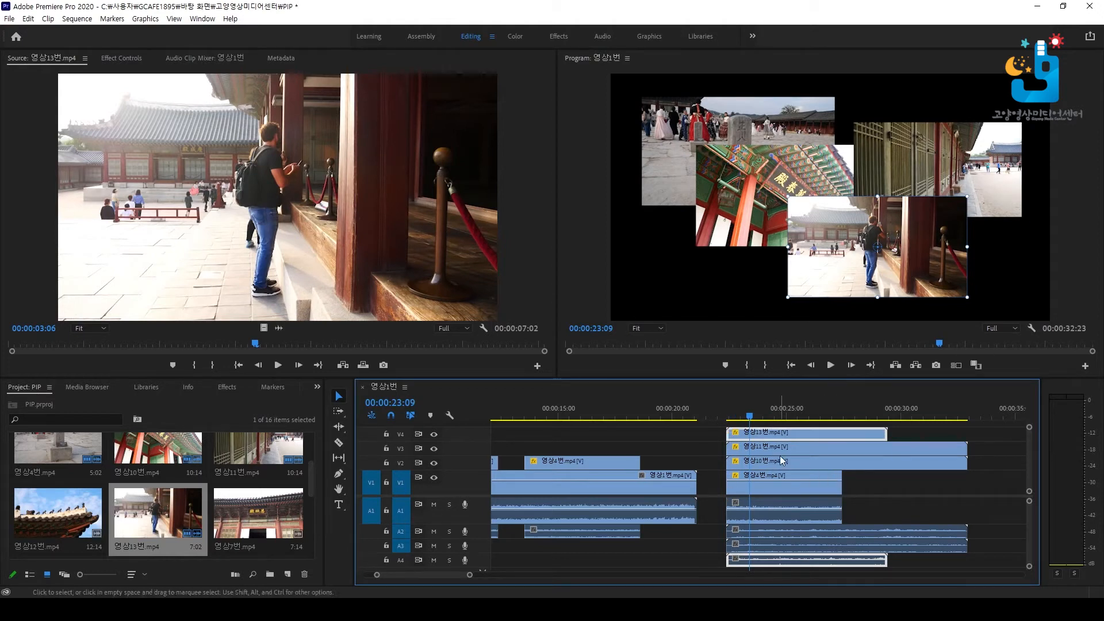
{"action": "left_click_drag", "start_coordinate": [766, 433], "coordinate": [858, 444]}
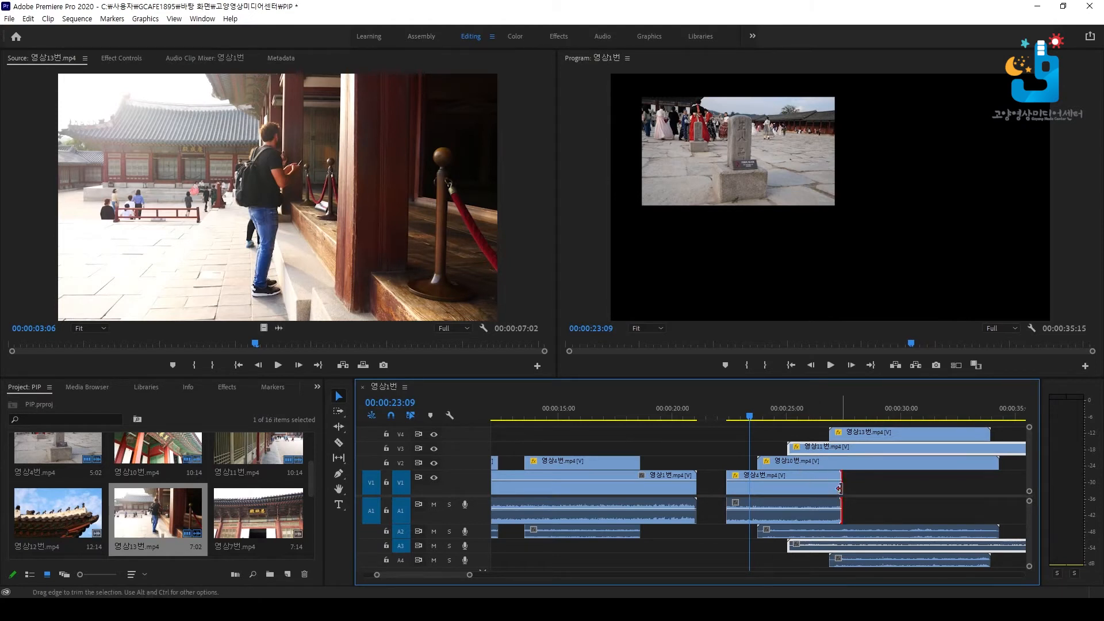
- Extend the 영상4번 clip on V1 to about 30 seconds and shift the 영상13번 clip on V4 slightly earlier
{"action": "left_click_drag", "start_coordinate": [823, 489], "coordinate": [906, 489]}
{"action": "left_click_drag", "start_coordinate": [804, 488], "coordinate": [719, 492]}
{"action": "left_click_drag", "start_coordinate": [783, 504], "coordinate": [746, 504]}
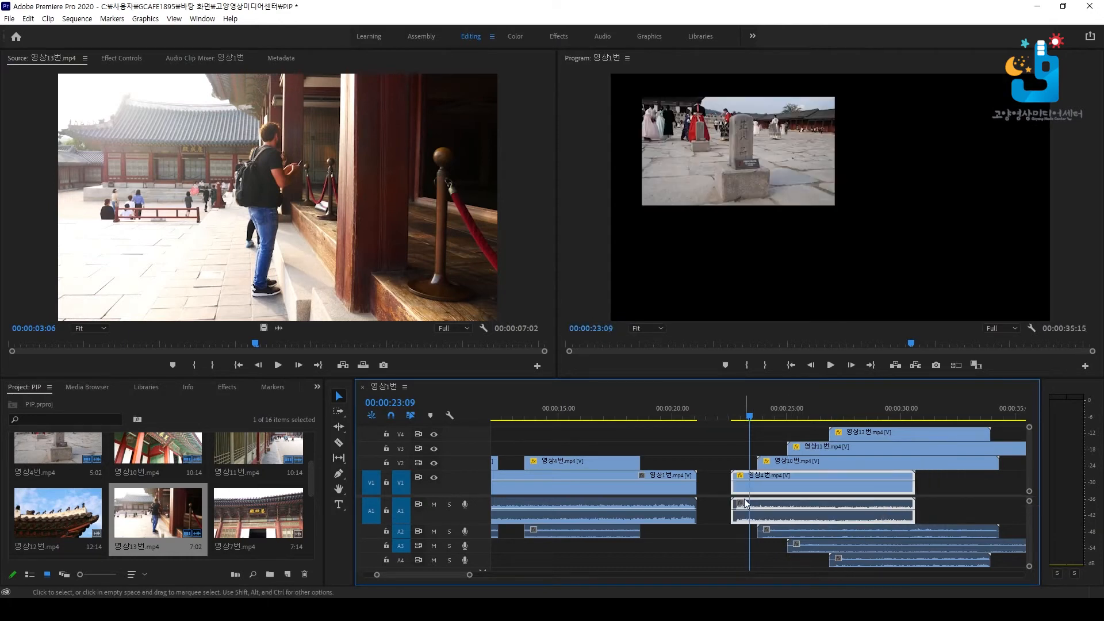
{"action": "left_click_drag", "start_coordinate": [858, 433], "coordinate": [847, 433]}
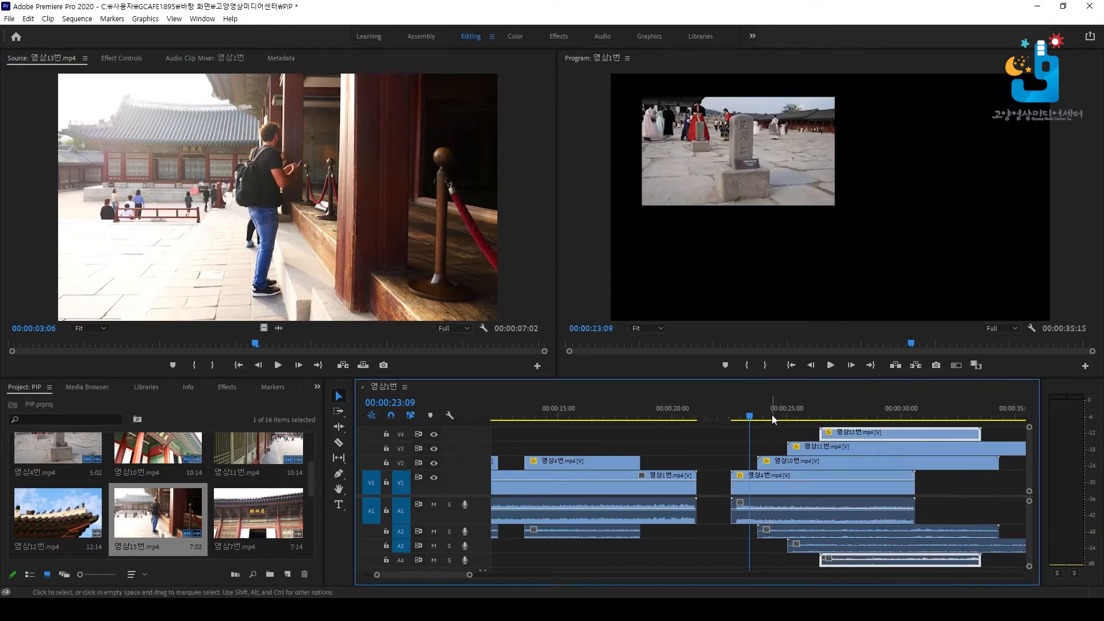
- Play the staggered section from the start of the 영상4번 clip on V1 to review how the pictures enter
{"action": "left_click", "coordinate": [733, 417]}
{"action": "key", "text": "space"}
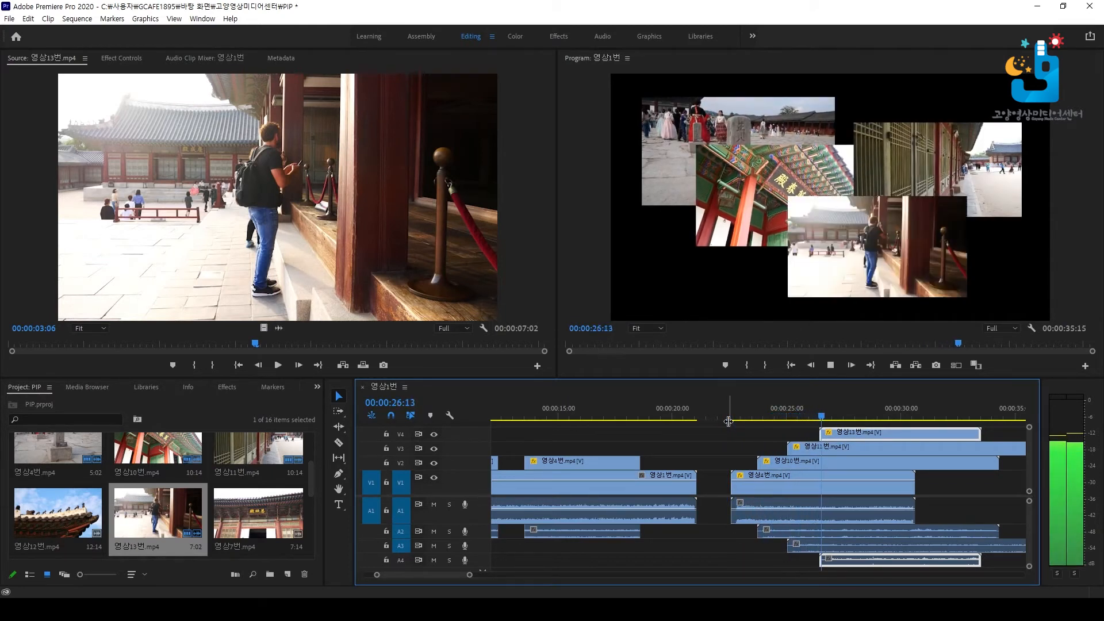
{"action": "key", "text": "space"}
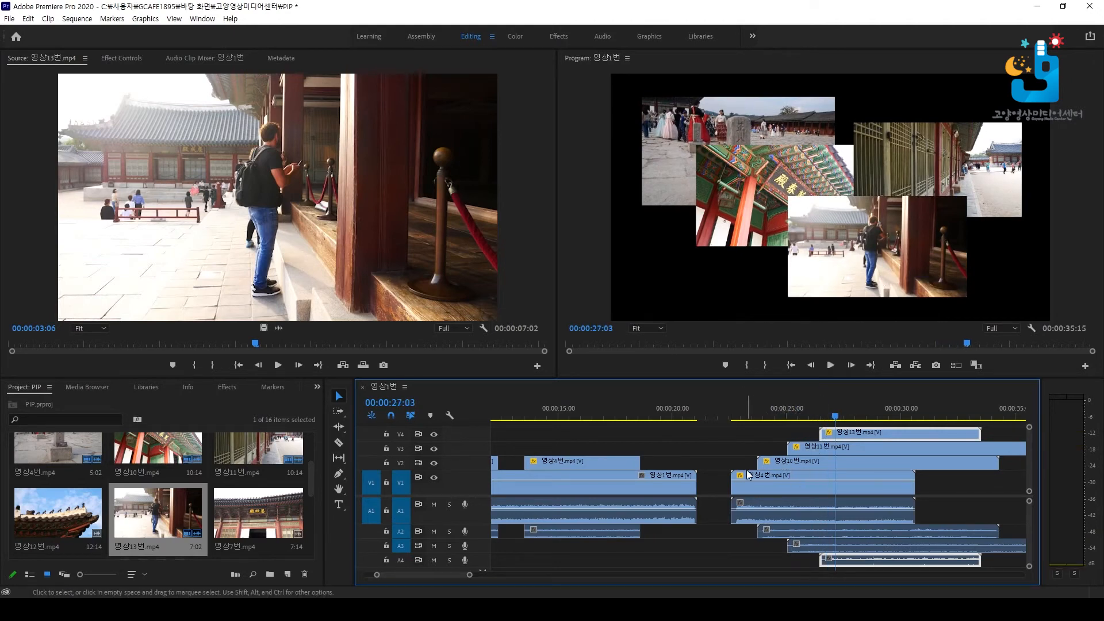
- Move the V2, V3 and V4 clips earlier so their starts follow 영상4번 in quick succession, and play the section
{"action": "mouse_move", "coordinate": [776, 468]}
{"action": "left_mouse_down"}
{"action": "mouse_move", "coordinate": [754, 467]}
{"action": "mouse_move", "coordinate": [804, 453]}
{"action": "mouse_move", "coordinate": [768, 454]}
{"action": "left_mouse_up"}
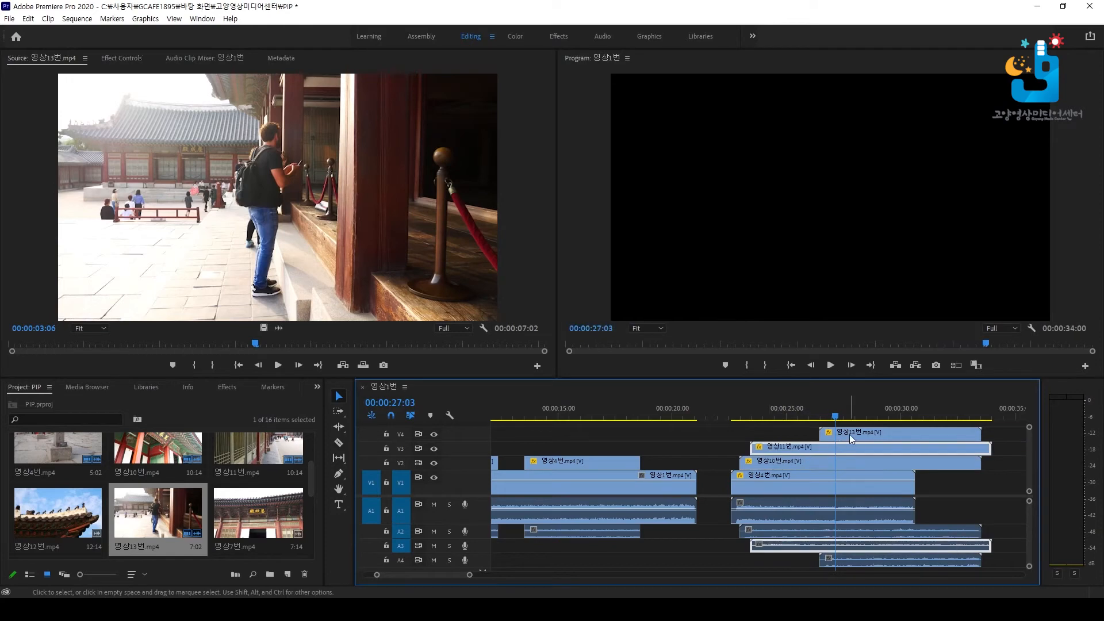
{"action": "left_click_drag", "start_coordinate": [854, 437], "coordinate": [725, 420]}
{"action": "key", "text": "space"}
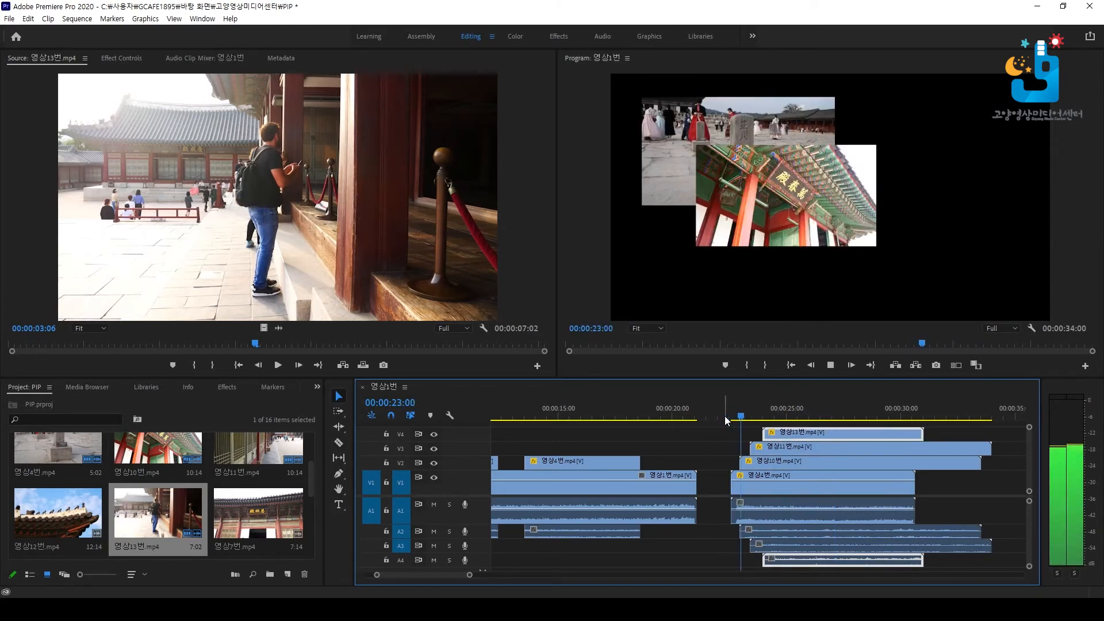
{"action": "key", "text": "space"}
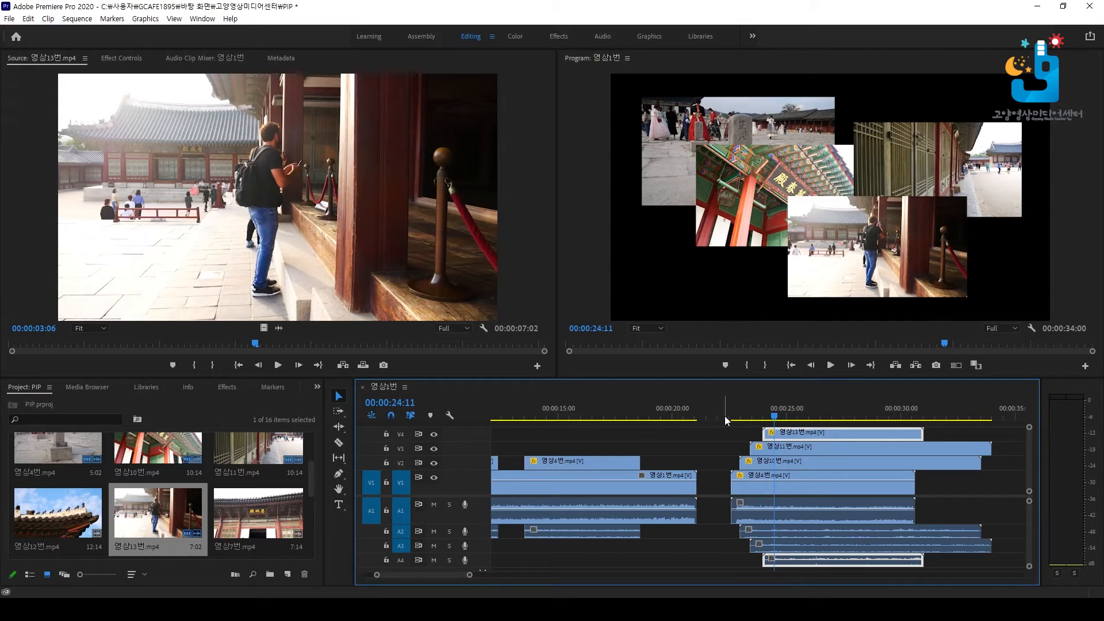
- Turn on snapping in the Program Monitor
{"action": "left_click", "coordinate": [202, 19]}
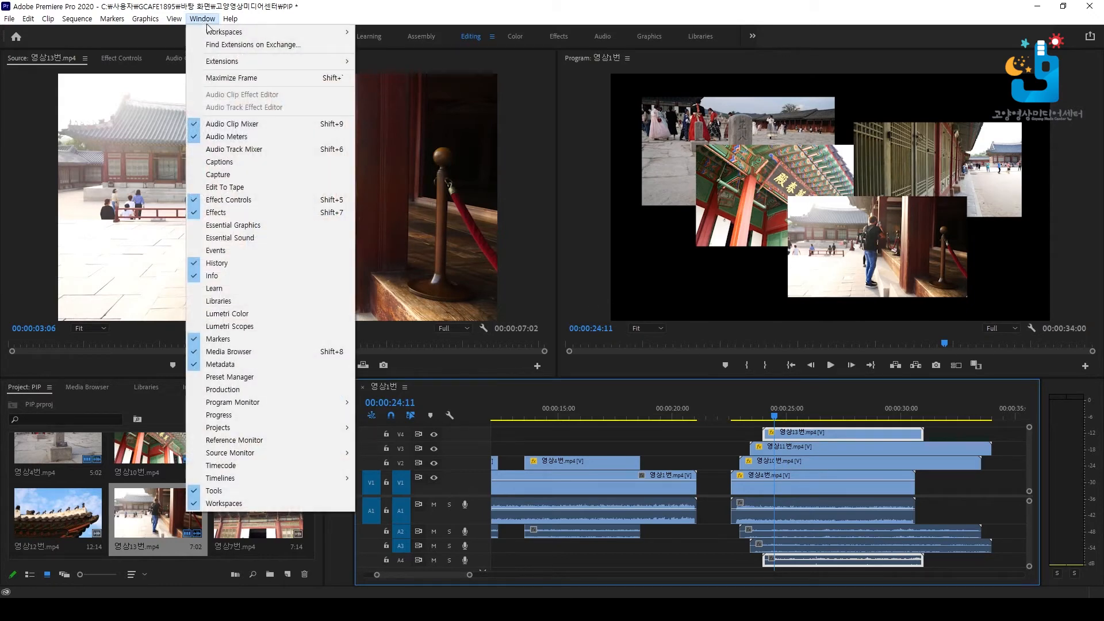
{"action": "mouse_move", "coordinate": [180, 23]}
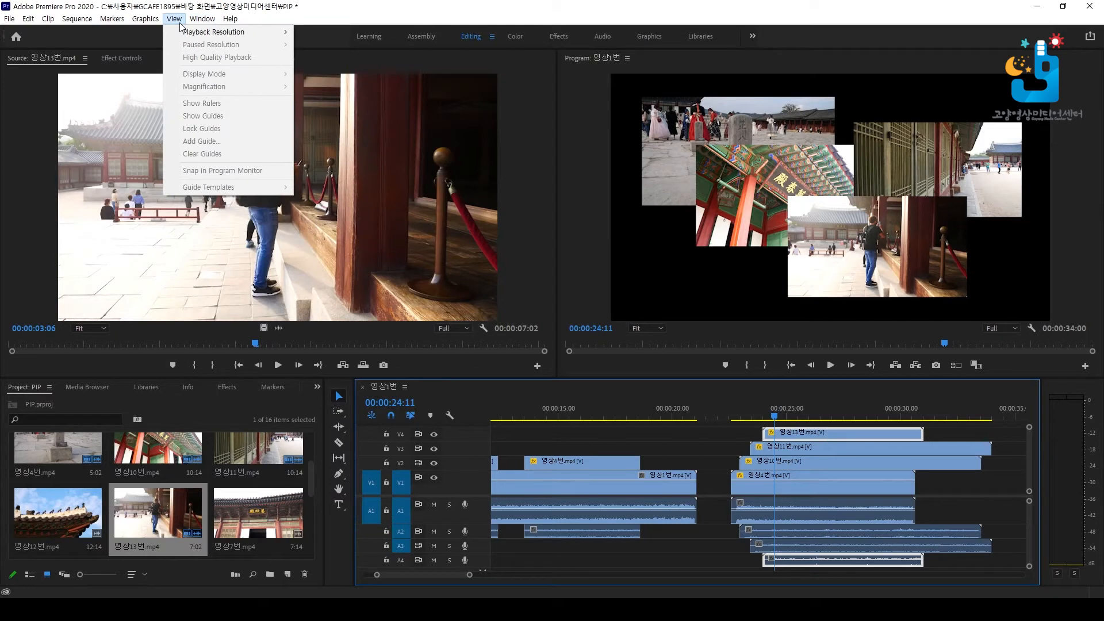
{"action": "left_click", "coordinate": [727, 246]}
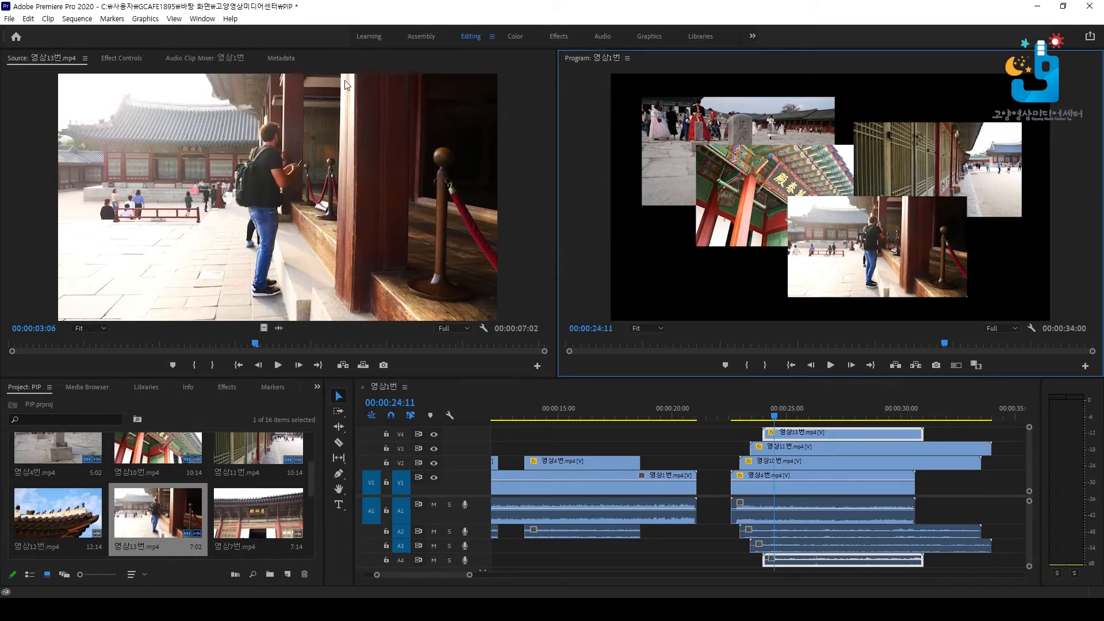
{"action": "left_click", "coordinate": [179, 21]}
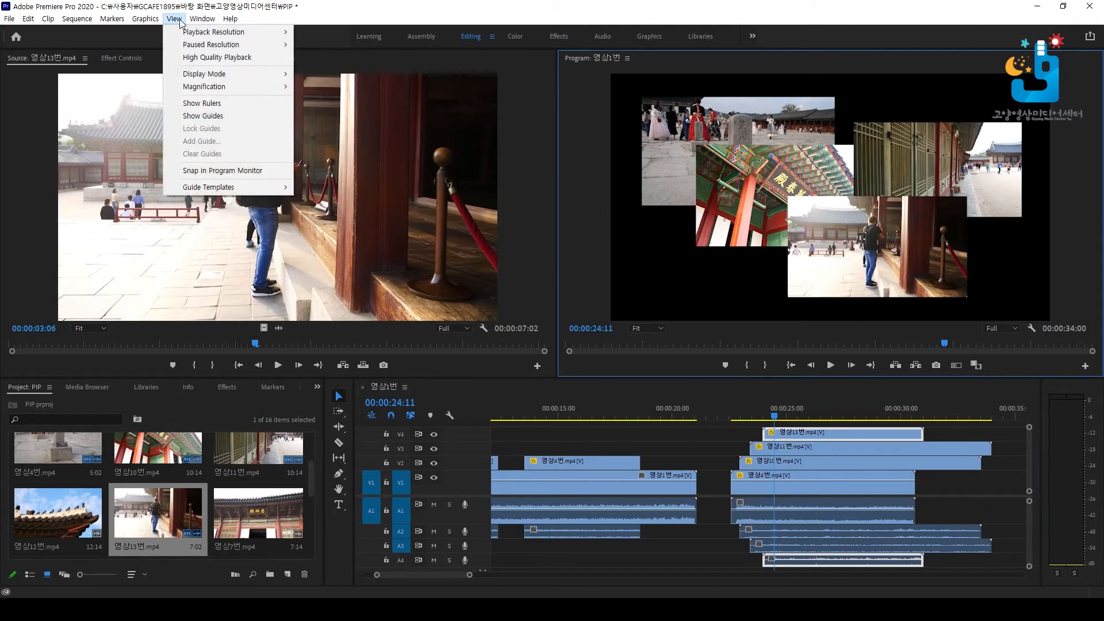
{"action": "left_click", "coordinate": [239, 173]}
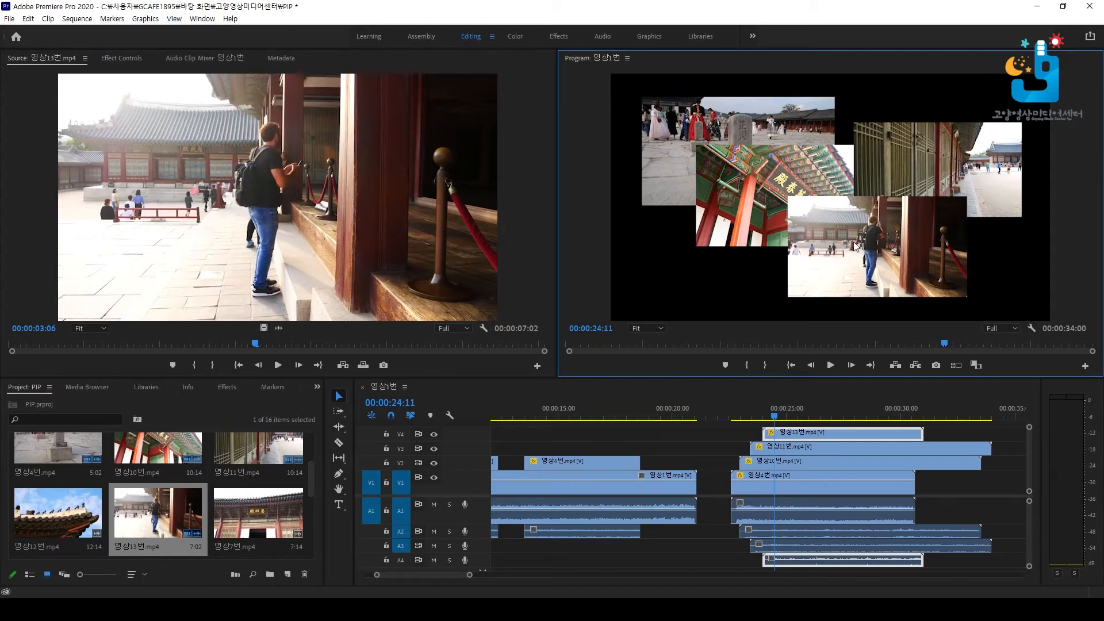
- Place 영상13번 on V1 at about 35 seconds, after the staggered section, and show it in the program picture at 00:00:35:17
{"action": "left_click", "coordinate": [812, 432]}
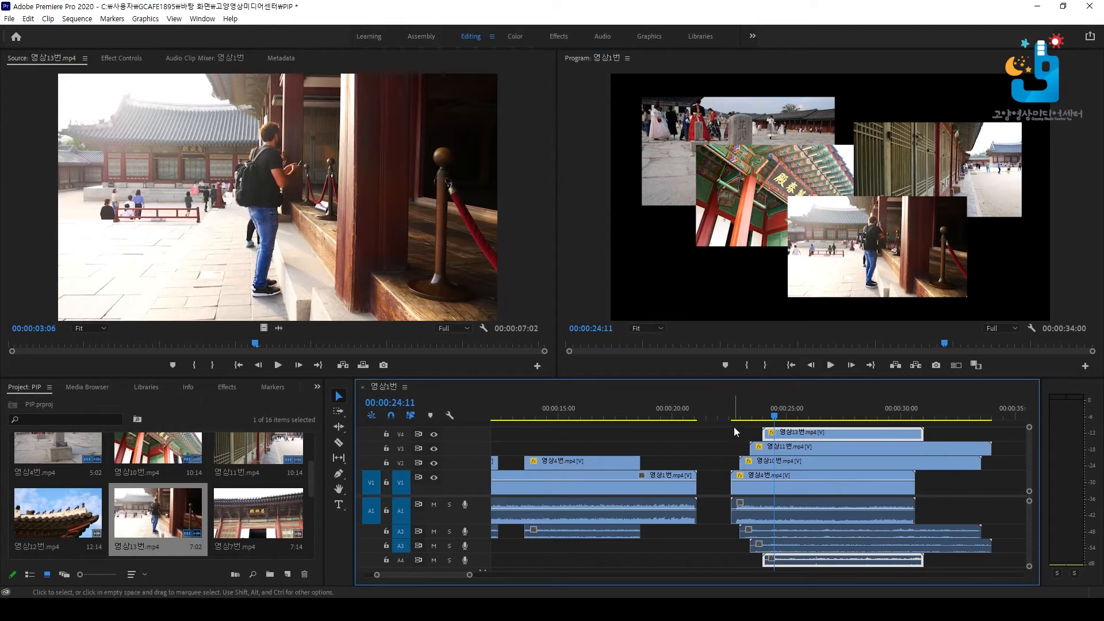
{"action": "left_click_drag", "start_coordinate": [734, 429], "coordinate": [834, 421]}
{"action": "left_click_drag", "start_coordinate": [834, 416], "coordinate": [869, 416]}
{"action": "left_click_drag", "start_coordinate": [440, 210], "coordinate": [859, 484]}
{"action": "left_click", "coordinate": [768, 246]}
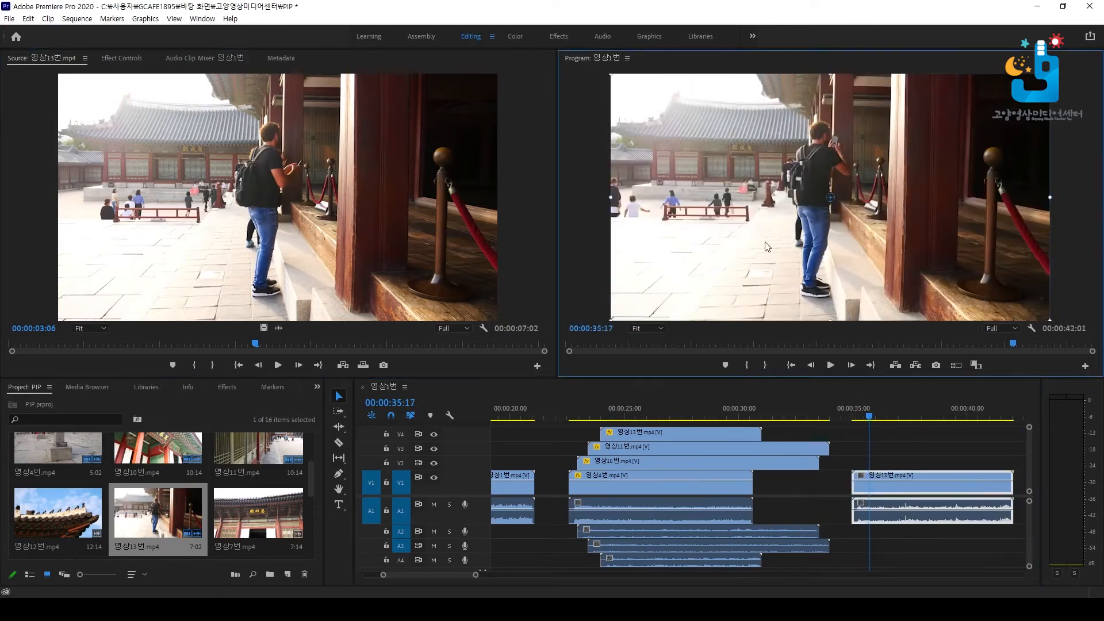
- Shrink the 영상13번 picture to less than half size and snap its lower-right corner to the frame's centre
{"action": "left_click_drag", "start_coordinate": [609, 199], "coordinate": [737, 198]}
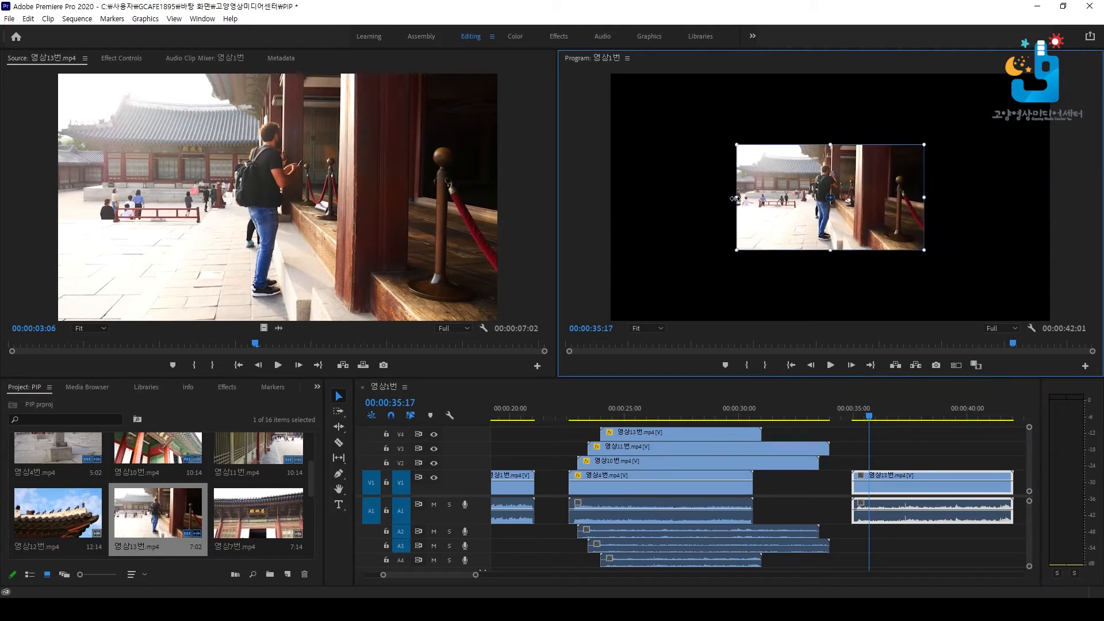
{"action": "left_click", "coordinate": [173, 18]}
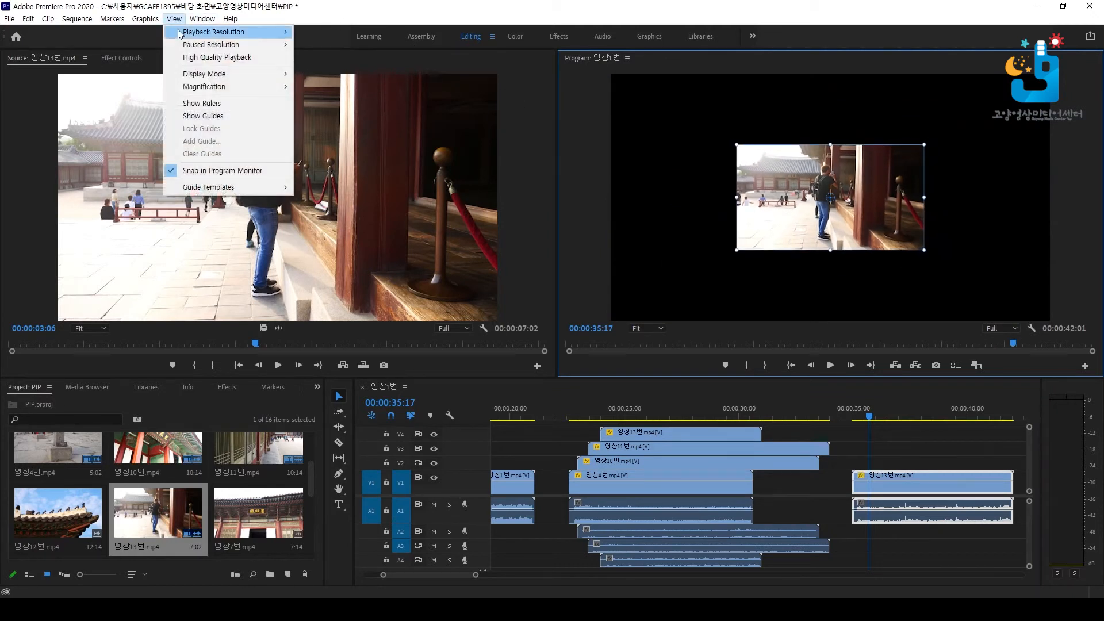
{"action": "left_click", "coordinate": [221, 179]}
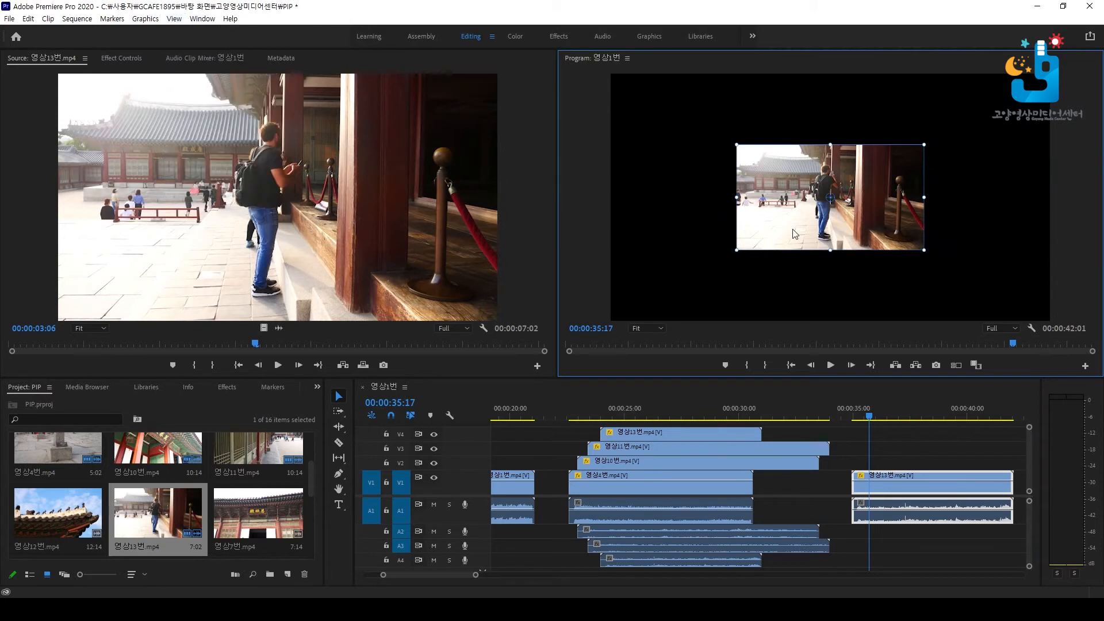
{"action": "left_click_drag", "start_coordinate": [796, 235], "coordinate": [699, 187]}
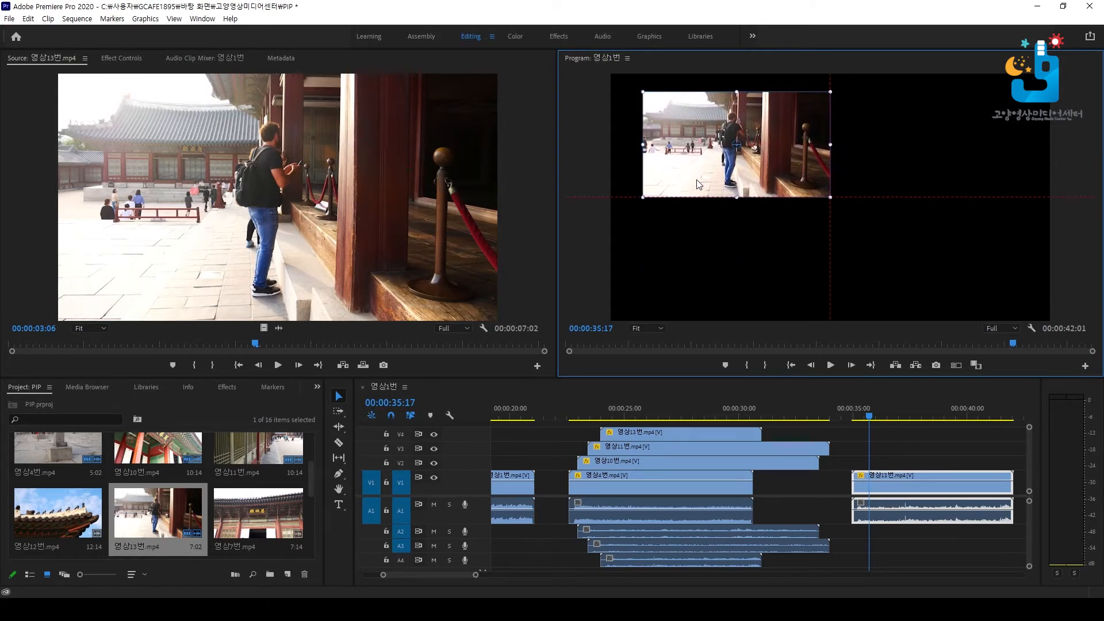
- Enlarge and reposition the 영상13번 picture by hand so it roughly fills the upper-left quarter of the frame
{"action": "left_click_drag", "start_coordinate": [658, 189], "coordinate": [694, 178]}
{"action": "left_click_drag", "start_coordinate": [643, 92], "coordinate": [628, 82]}
{"action": "left_click_drag", "start_coordinate": [690, 141], "coordinate": [671, 130]}
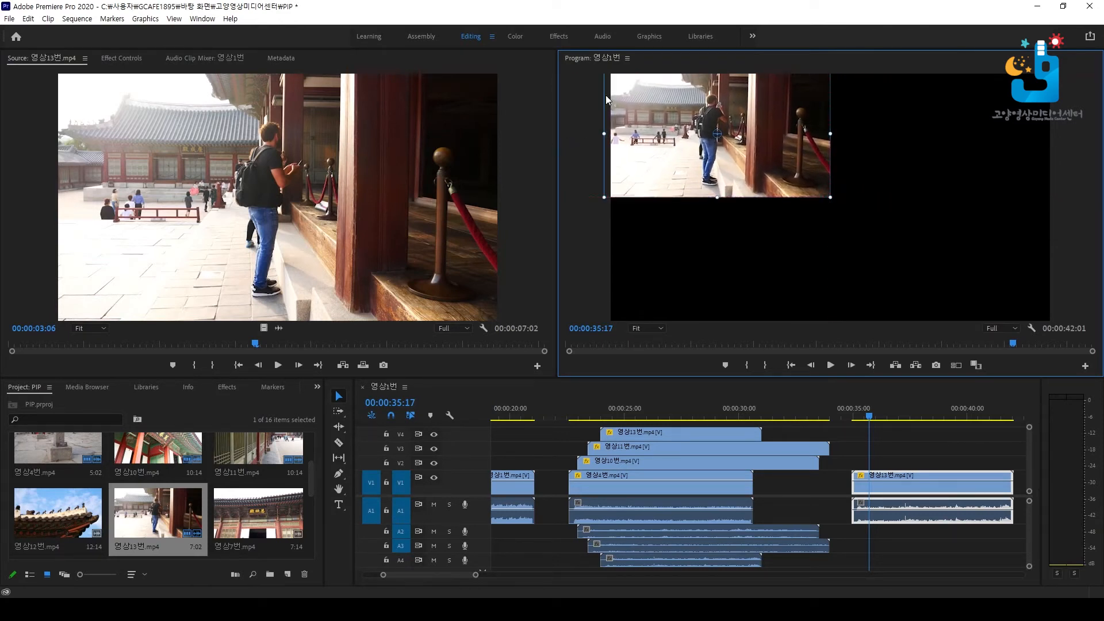
{"action": "left_click_drag", "start_coordinate": [604, 133], "coordinate": [608, 133]}
{"action": "left_click_drag", "start_coordinate": [671, 147], "coordinate": [673, 145]}
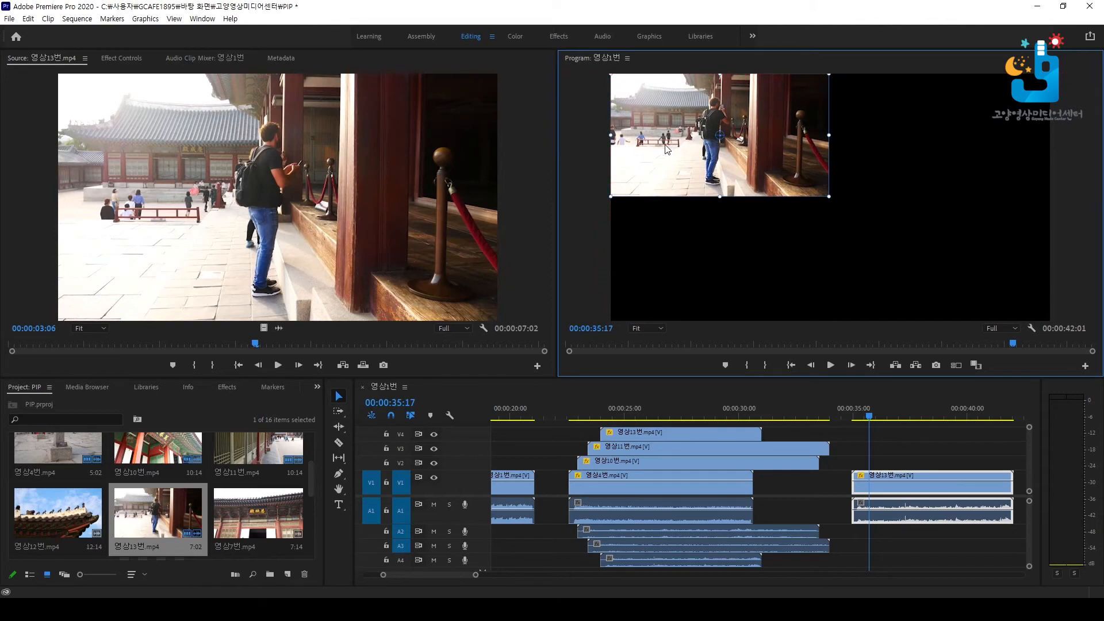
- Set the 영상13번 clip's scale to 50 and snap it into the frame's upper-left quarter at position 320, 180
{"action": "left_click", "coordinate": [122, 59]}
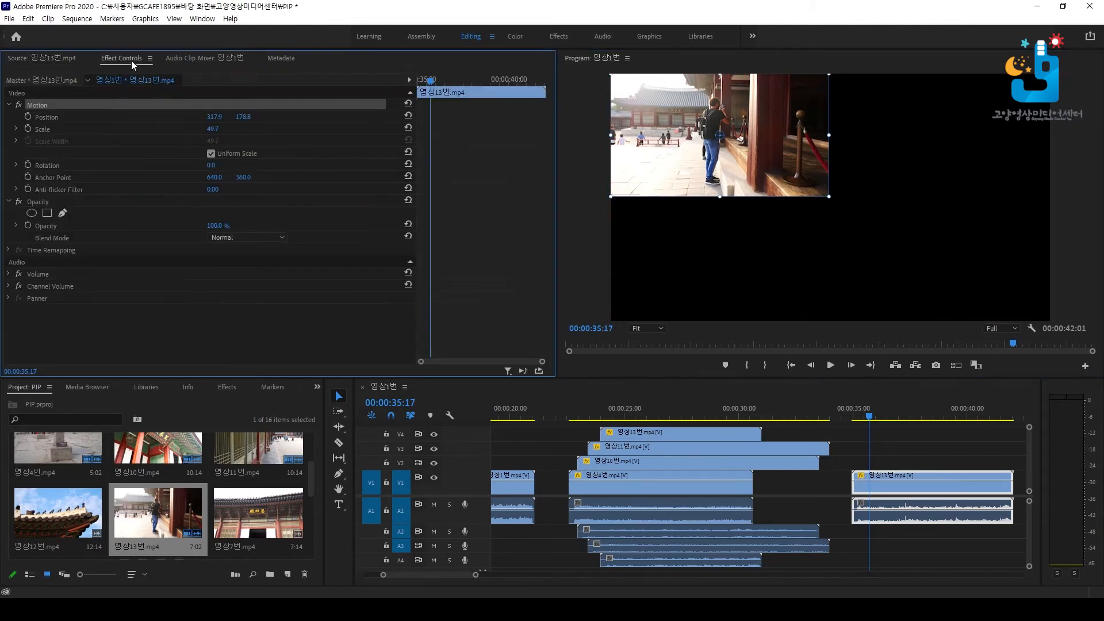
{"action": "left_click", "coordinate": [212, 129]}
{"action": "type", "text": "50"}
{"action": "key", "text": "Return"}
{"action": "left_click", "coordinate": [181, 130]}
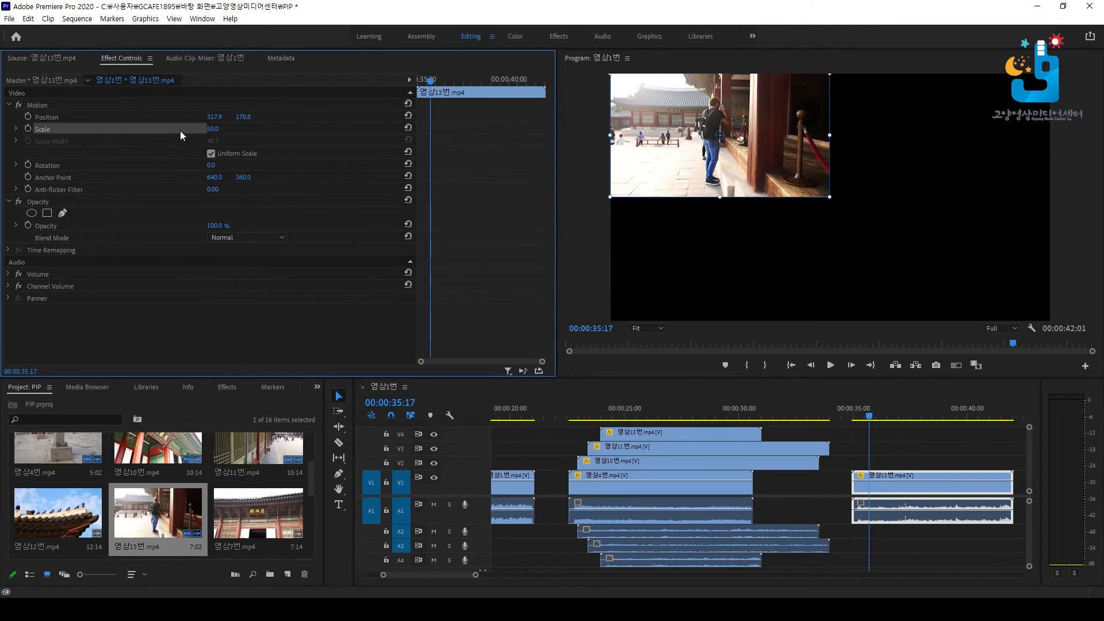
{"action": "mouse_move", "coordinate": [685, 161]}
{"action": "left_mouse_down"}
{"action": "mouse_move", "coordinate": [772, 161]}
{"action": "mouse_move", "coordinate": [697, 219]}
{"action": "mouse_move", "coordinate": [692, 157]}
{"action": "mouse_move", "coordinate": [906, 154]}
{"action": "mouse_move", "coordinate": [678, 150]}
{"action": "left_mouse_up"}
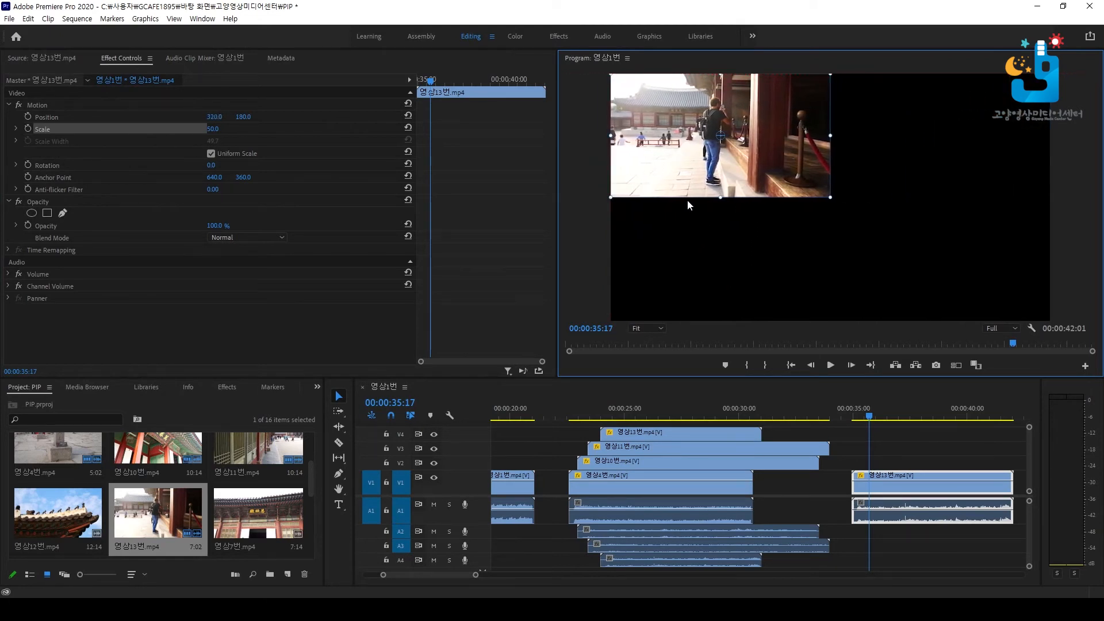
- Place 영상10번 on V2 directly above the 영상13번 clip, starting at about 35 seconds
{"action": "double_click", "coordinate": [267, 443]}
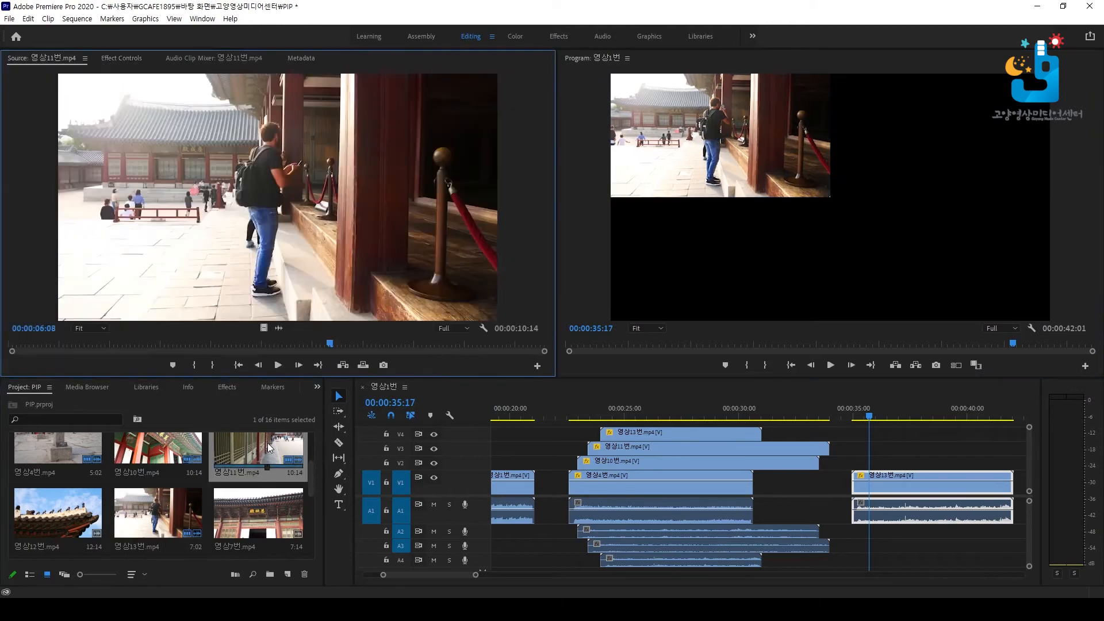
{"action": "double_click", "coordinate": [160, 448]}
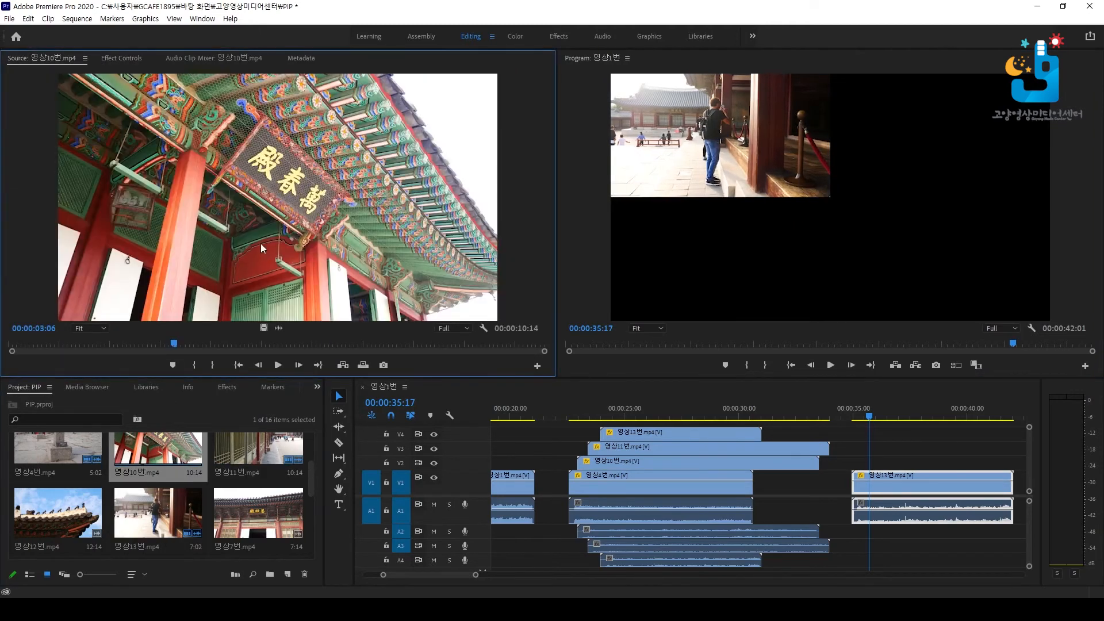
{"action": "left_click_drag", "start_coordinate": [260, 243], "coordinate": [755, 305]}
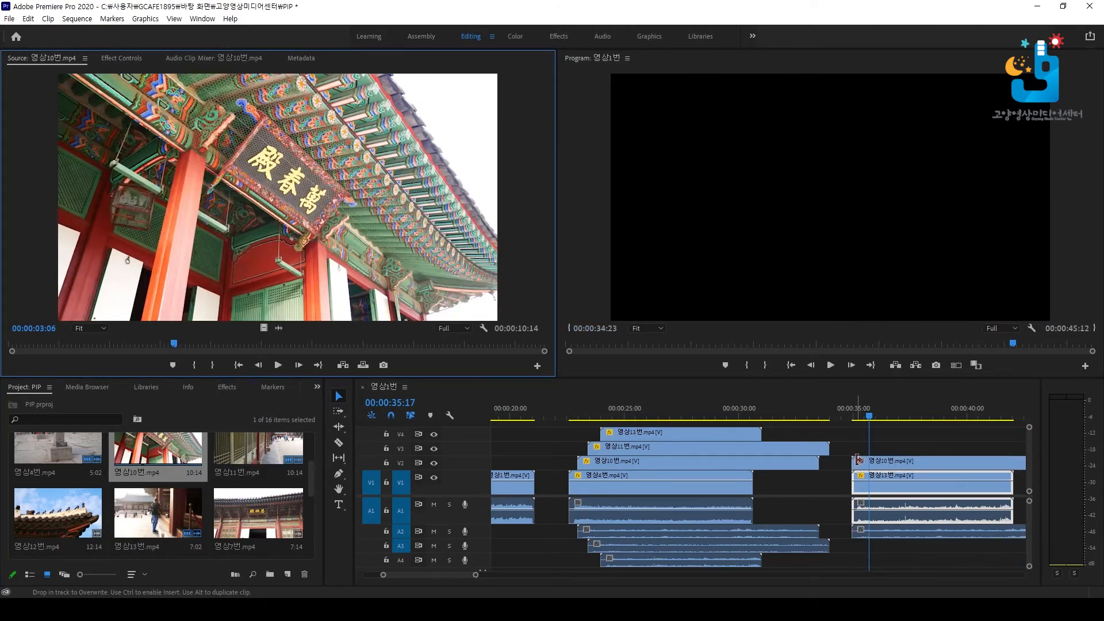
{"action": "left_click", "coordinate": [890, 462]}
{"action": "left_click", "coordinate": [761, 227]}
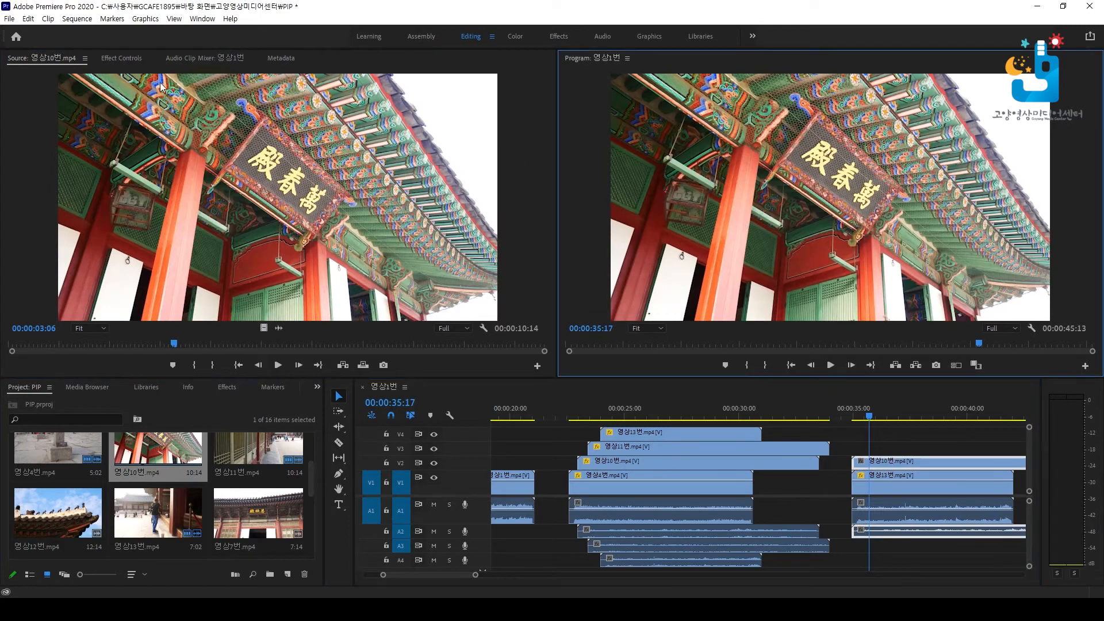
- Scale the 영상10번 clip to 50 and snap it into the frame's upper-right quarter at position 960, 180
{"action": "left_click", "coordinate": [118, 58]}
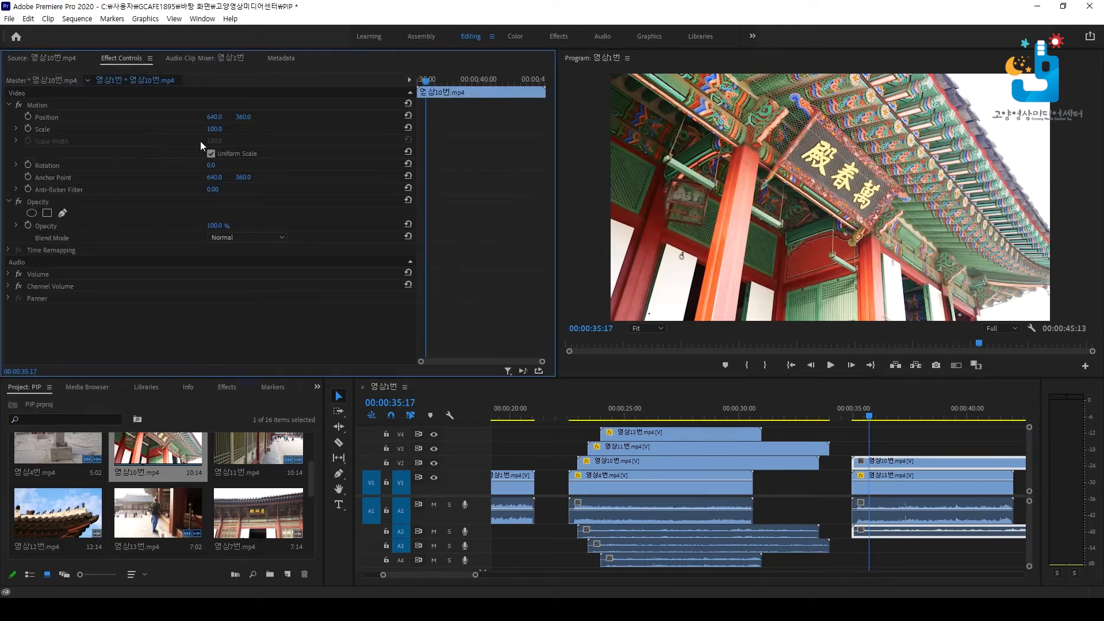
{"action": "left_click", "coordinate": [214, 129]}
{"action": "type", "text": "50"}
{"action": "key", "text": "Return"}
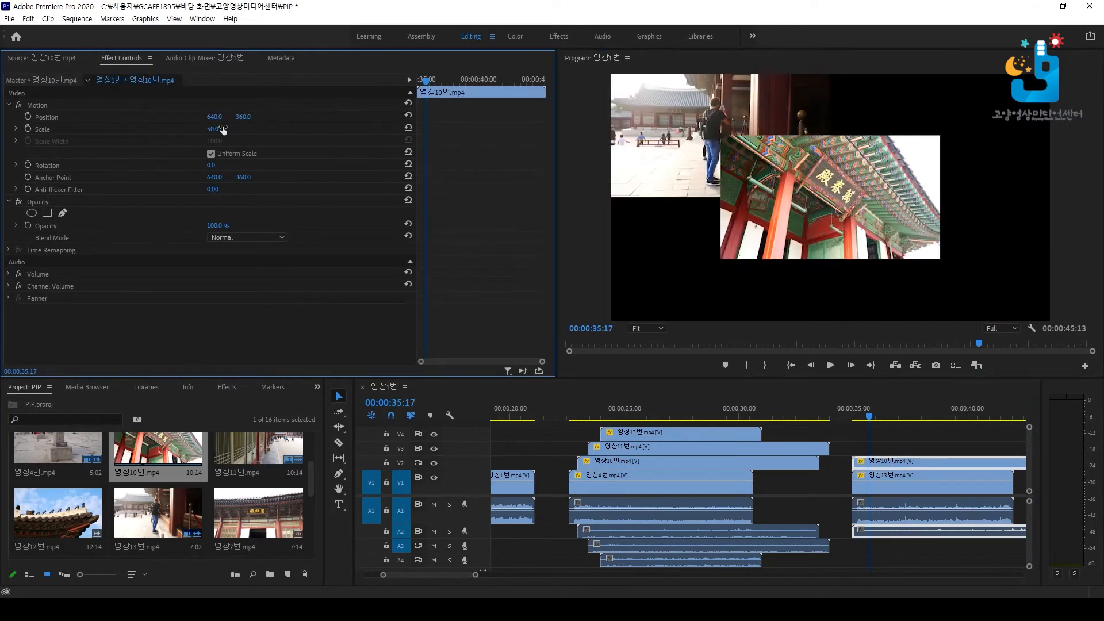
{"action": "left_click", "coordinate": [804, 213]}
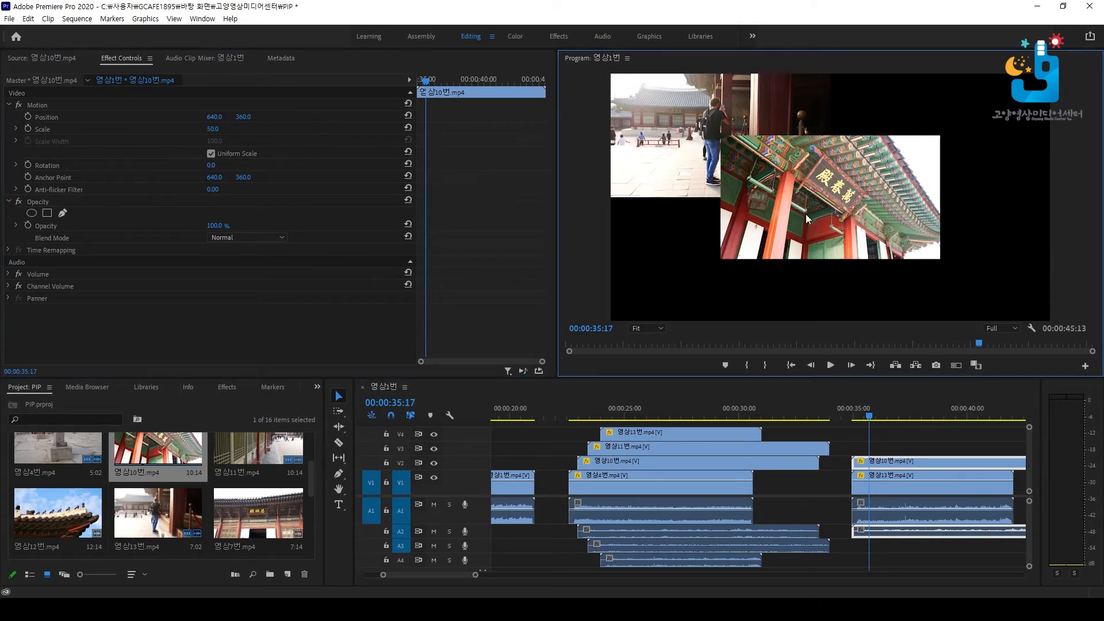
{"action": "left_click", "coordinate": [101, 101]}
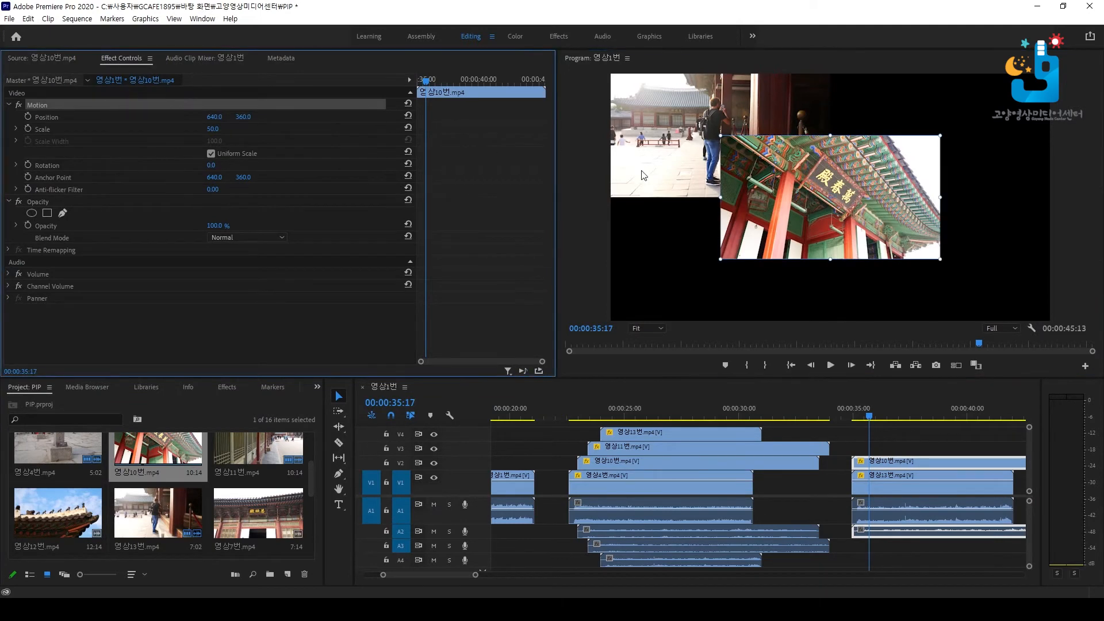
{"action": "left_click_drag", "start_coordinate": [809, 220], "coordinate": [925, 157]}
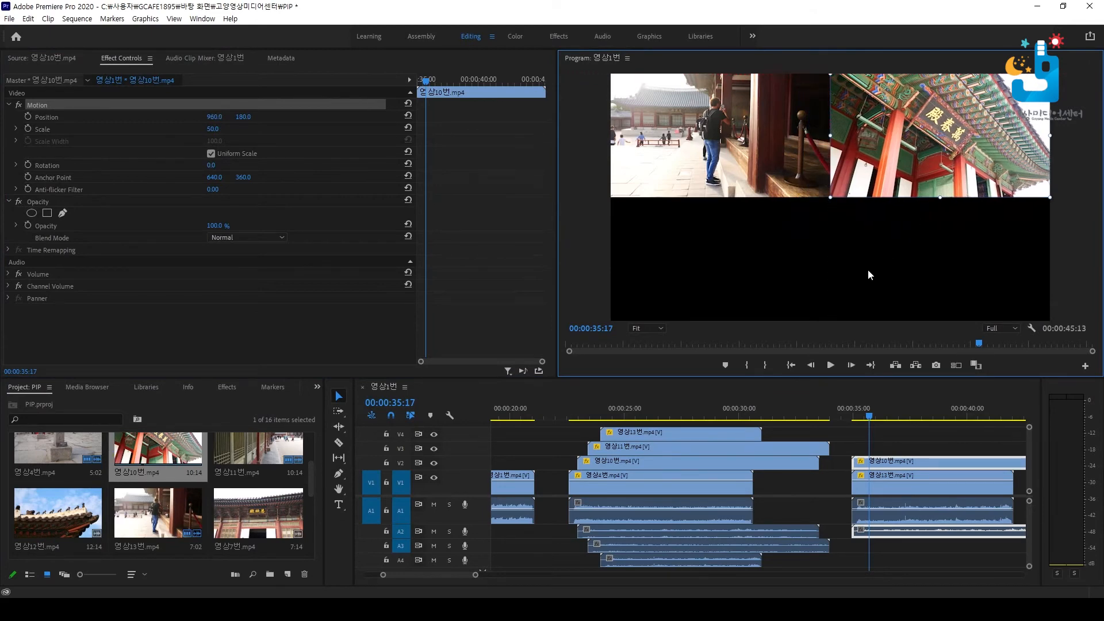
- Place 영상12번 on V3 directly above the 영상10번 clip, starting at about 35 seconds
{"action": "double_click", "coordinate": [78, 521]}
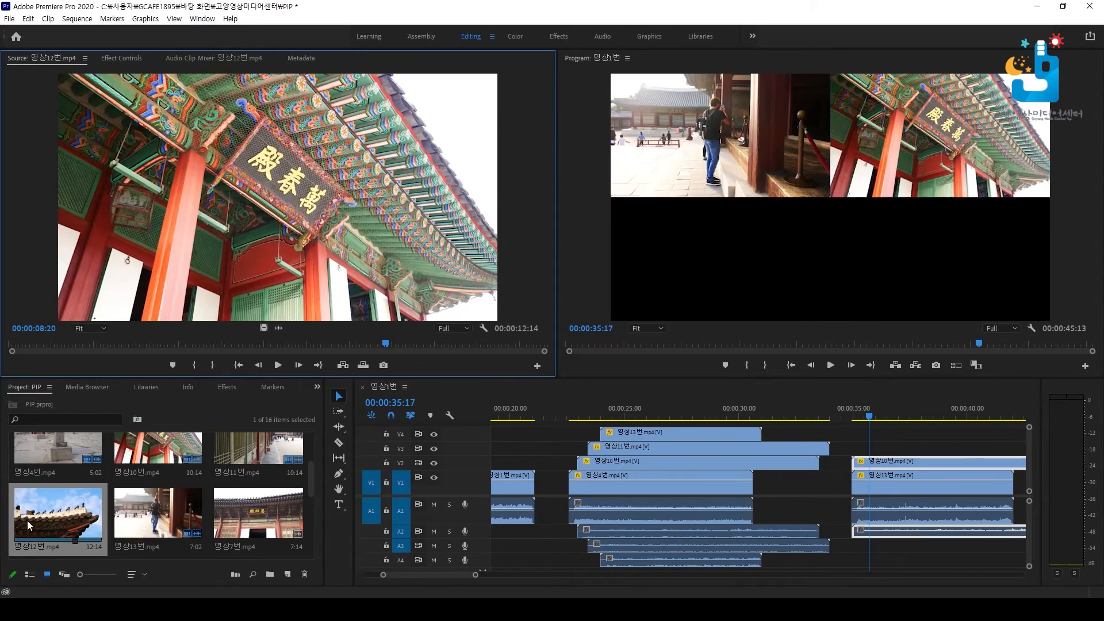
{"action": "left_click_drag", "start_coordinate": [53, 521], "coordinate": [872, 449]}
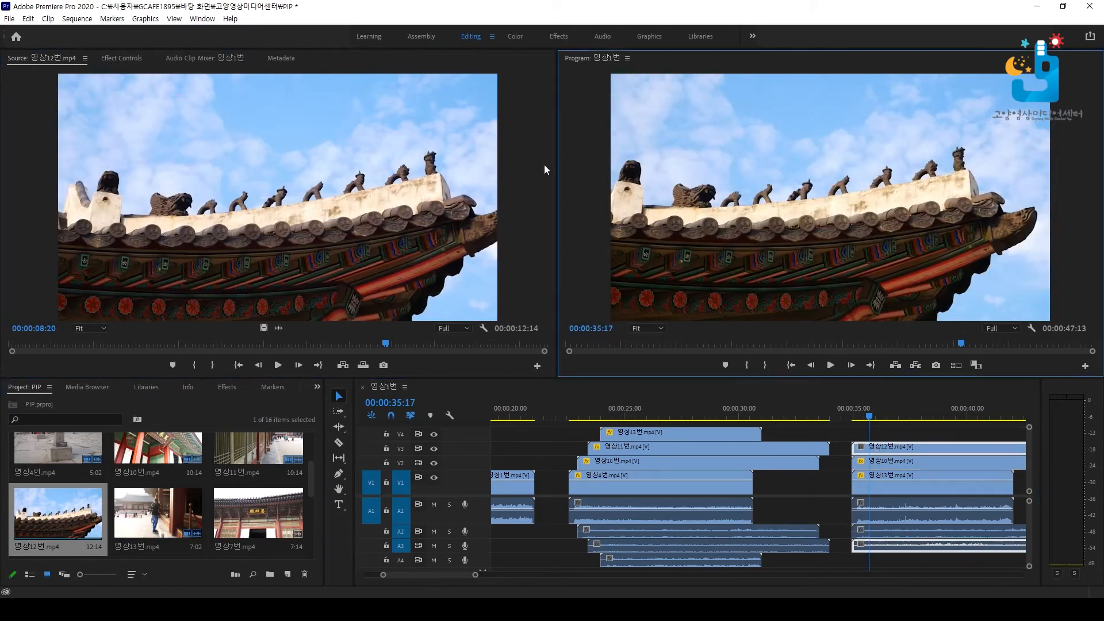
- Scale the 영상12번 clip to 50 and snap it into the frame's lower-left quarter at position 320, 540
{"action": "left_click", "coordinate": [113, 64]}
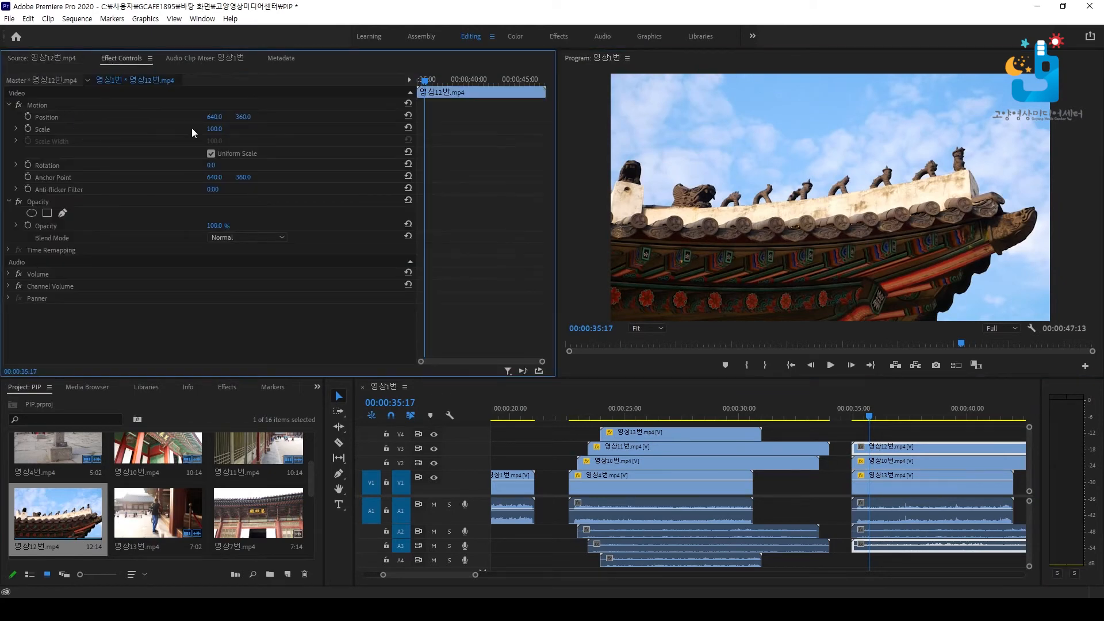
{"action": "left_click", "coordinate": [210, 130]}
{"action": "type", "text": "50"}
{"action": "key", "text": "Return"}
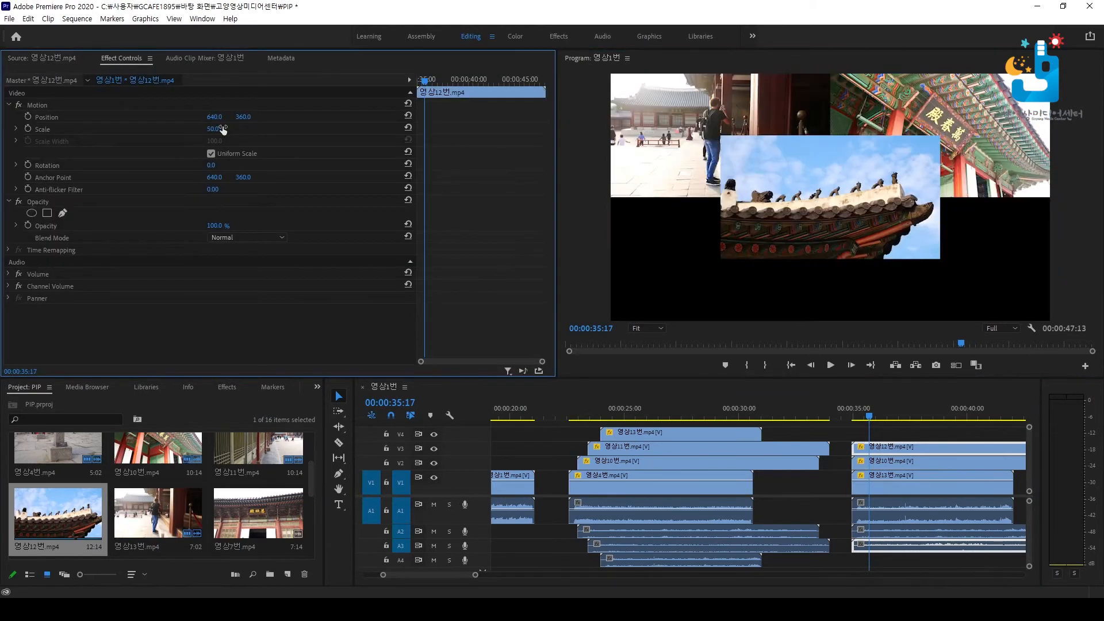
{"action": "left_click", "coordinate": [750, 175]}
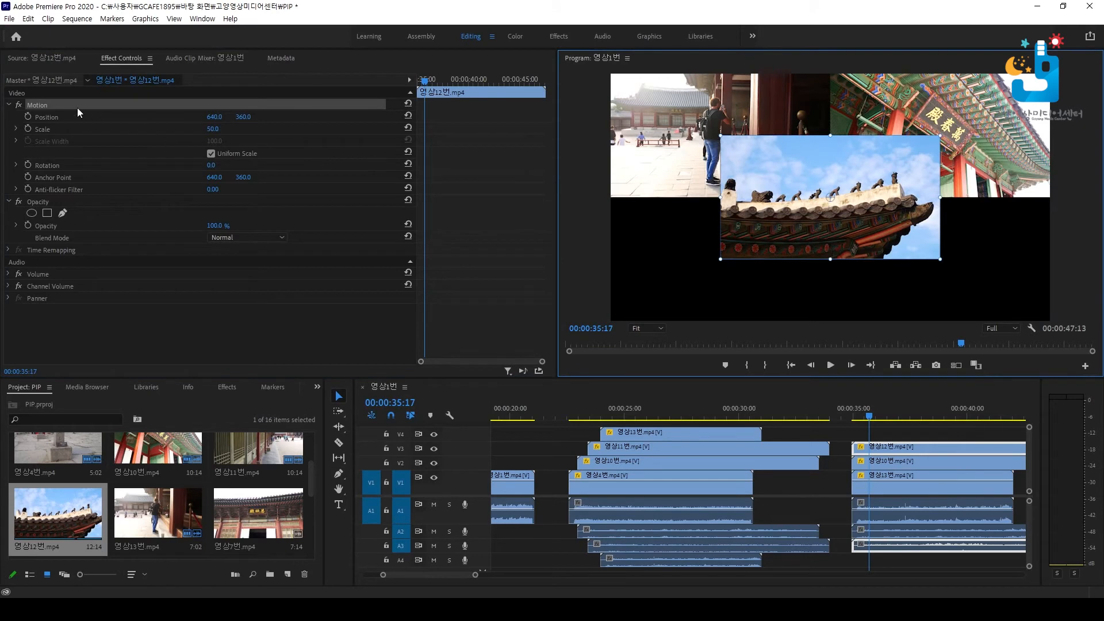
{"action": "left_click_drag", "start_coordinate": [775, 200], "coordinate": [678, 258]}
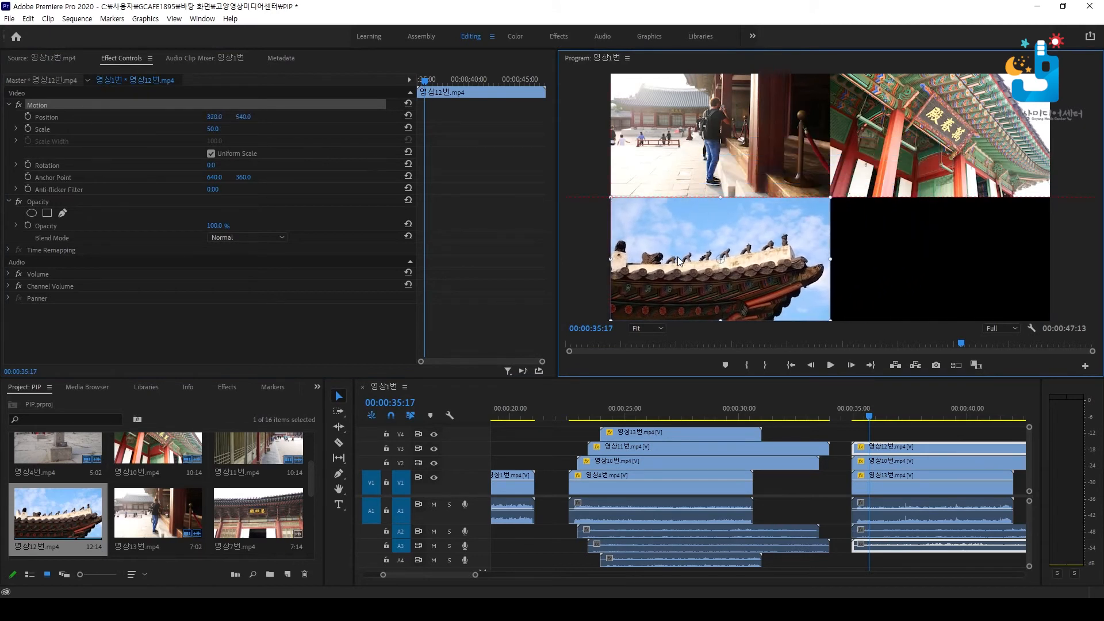
- Place 영상6번 on V4 directly above the 영상12번 clip, starting at about 35 seconds
{"action": "scroll", "coordinate": [230, 444], "scroll_direction": "down", "scroll_amount": 4}
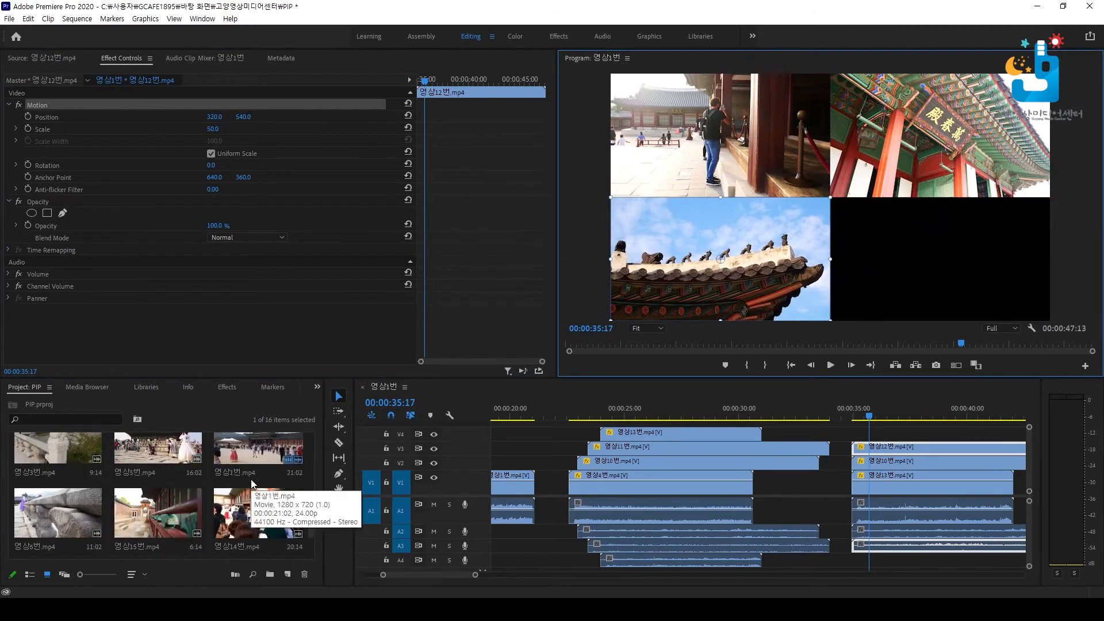
{"action": "double_click", "coordinate": [61, 447]}
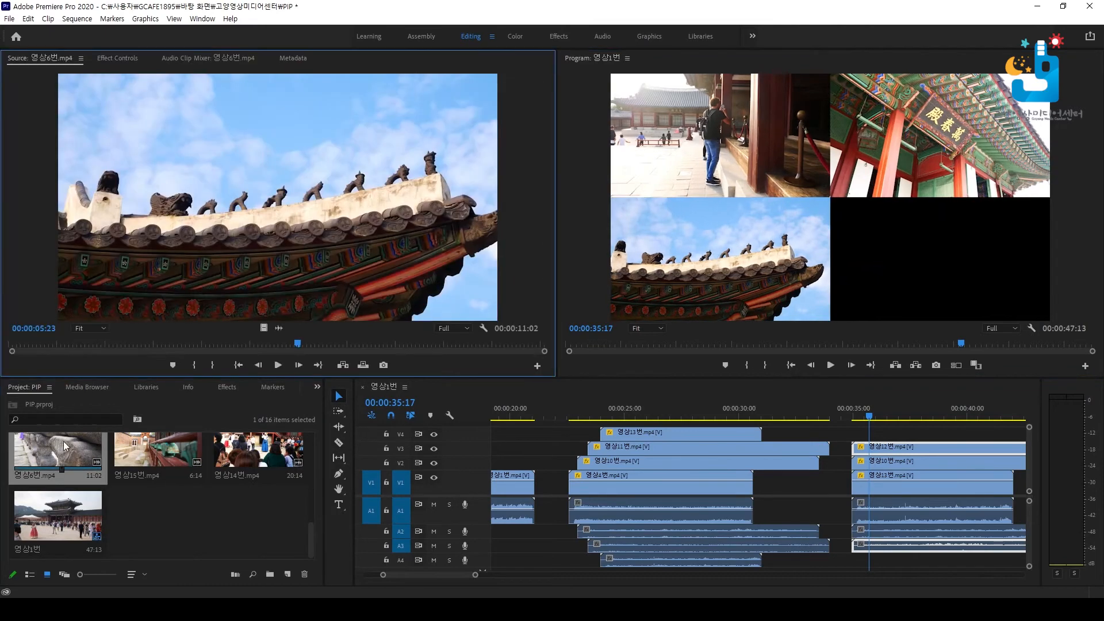
{"action": "left_click_drag", "start_coordinate": [216, 230], "coordinate": [857, 437]}
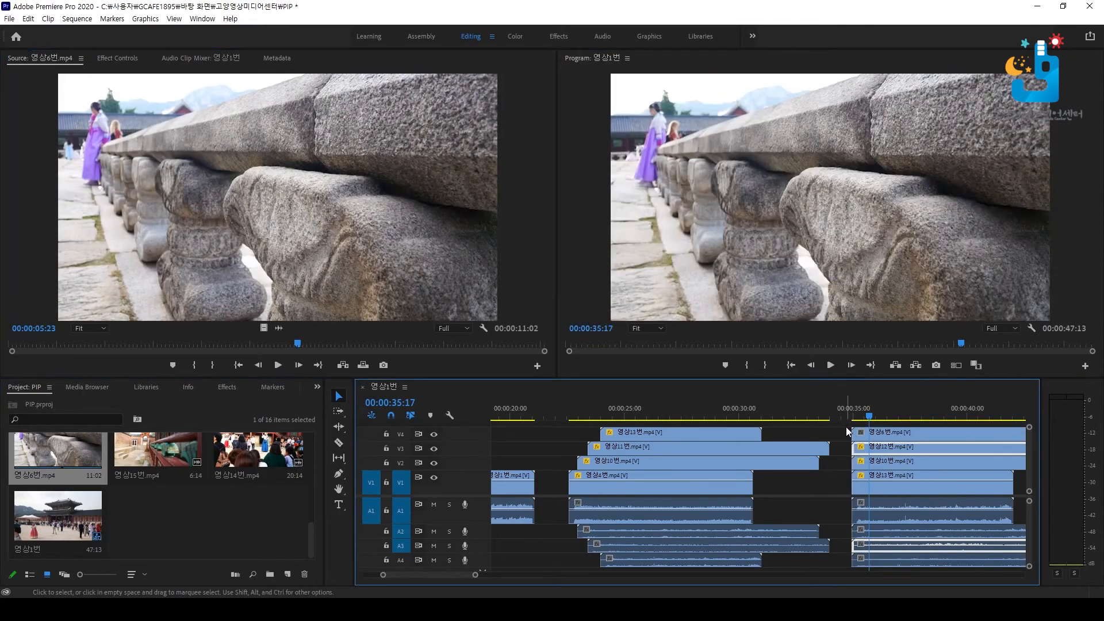
- Scale the 영상6번 clip to 50 and snap it into the frame's lower-right quarter at position 960, 540
{"action": "left_click", "coordinate": [129, 60]}
{"action": "left_click", "coordinate": [220, 130]}
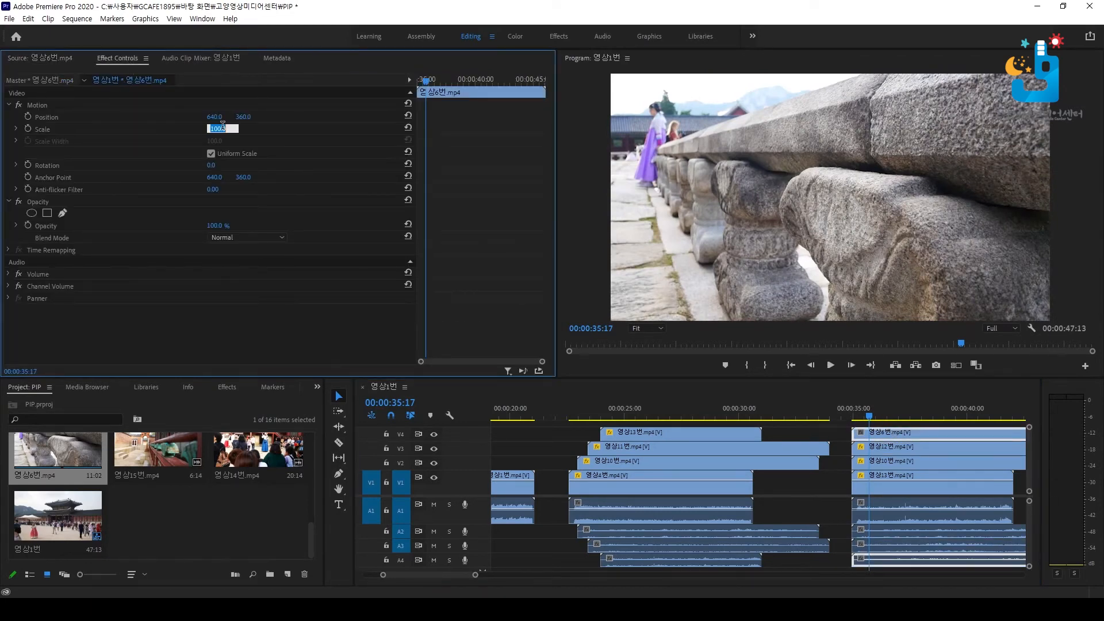
{"action": "type", "text": "50"}
{"action": "key", "text": "Return"}
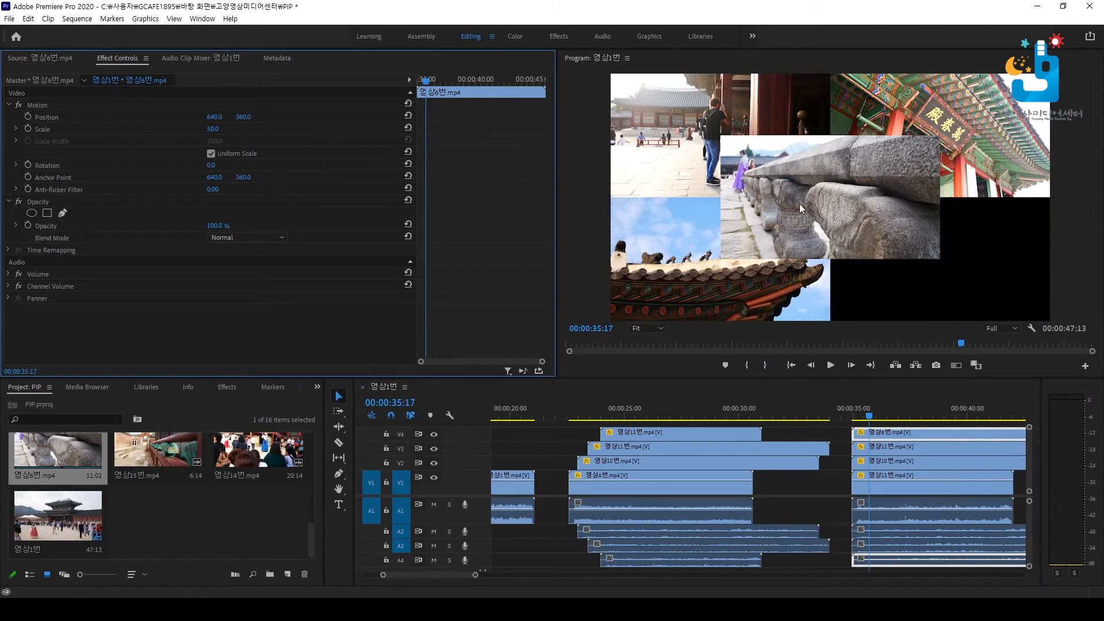
{"action": "left_click", "coordinate": [53, 104]}
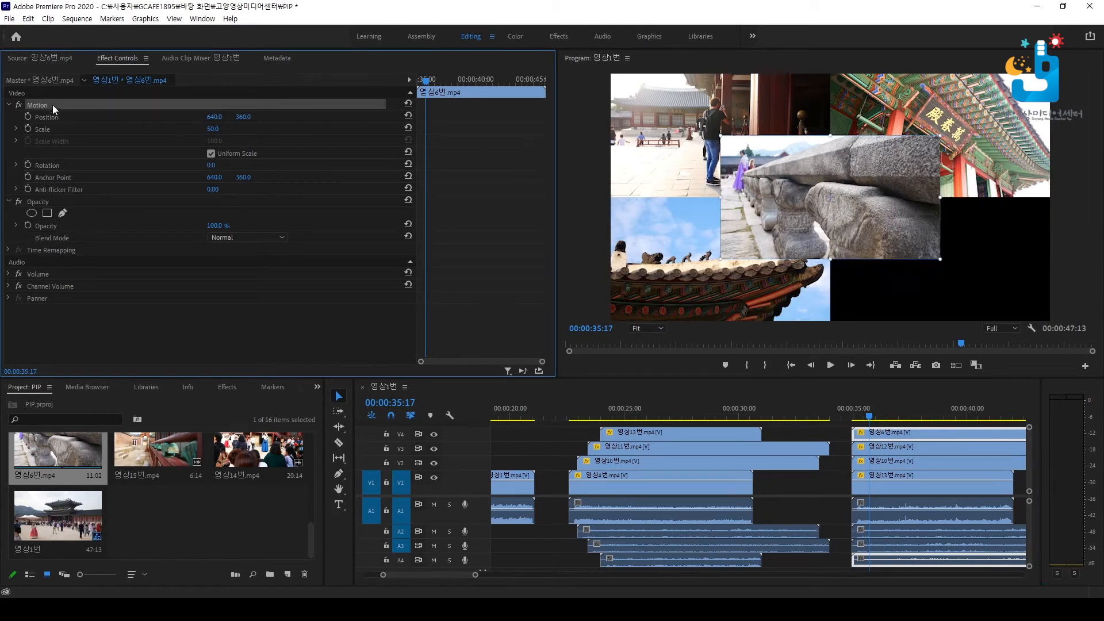
{"action": "left_click_drag", "start_coordinate": [800, 213], "coordinate": [894, 274]}
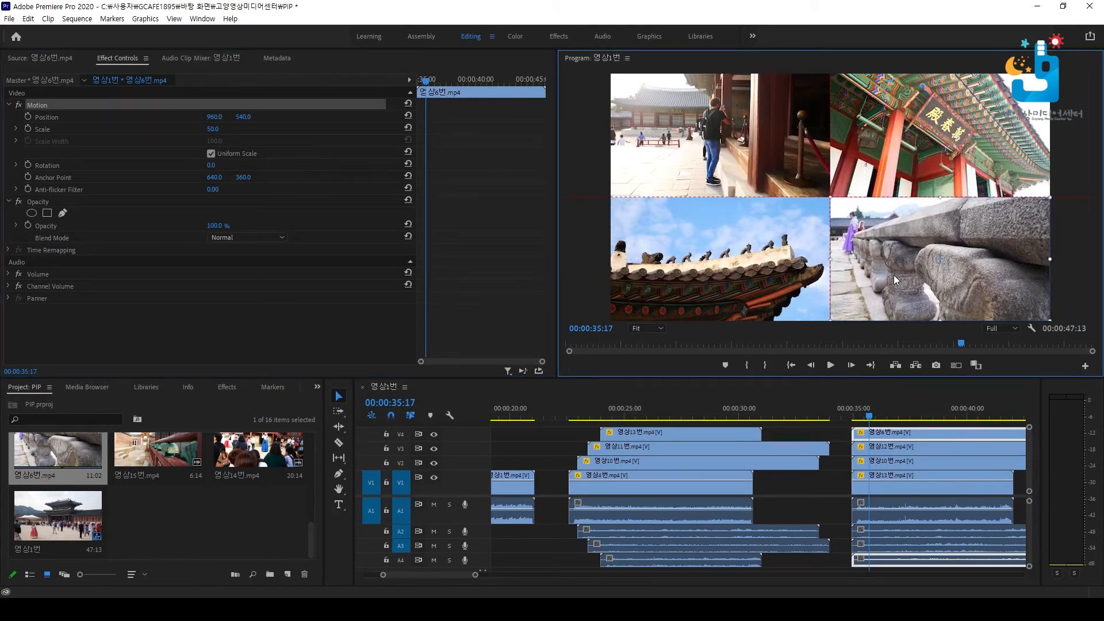
- Play the four-way split screen from just before its start at about 34 seconds
{"action": "left_click_drag", "start_coordinate": [884, 415], "coordinate": [844, 419]}
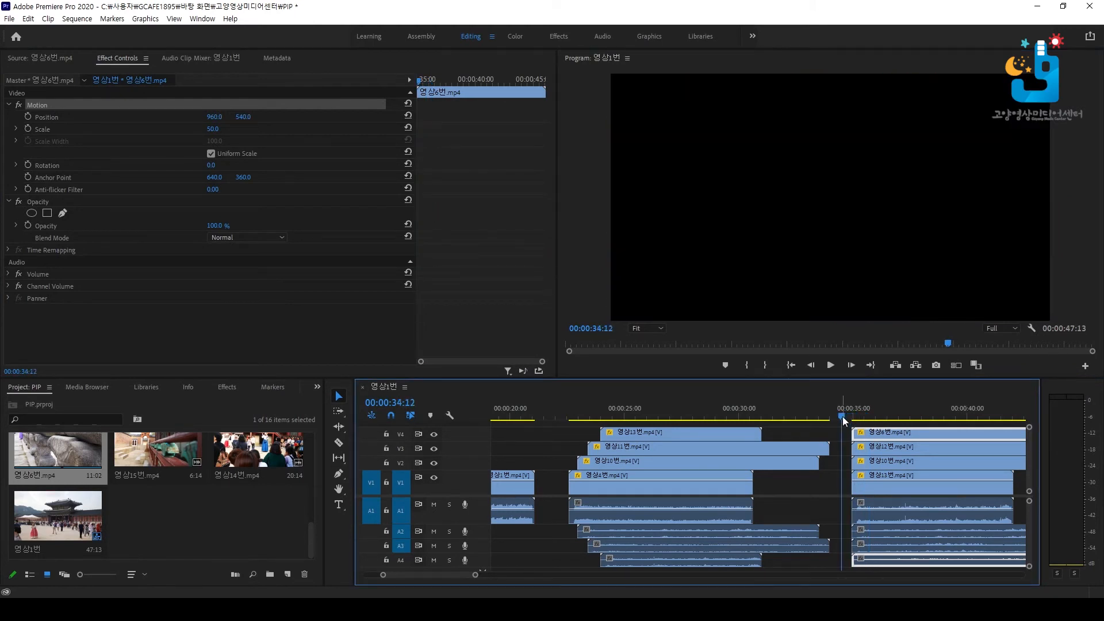
{"action": "key", "text": "space"}
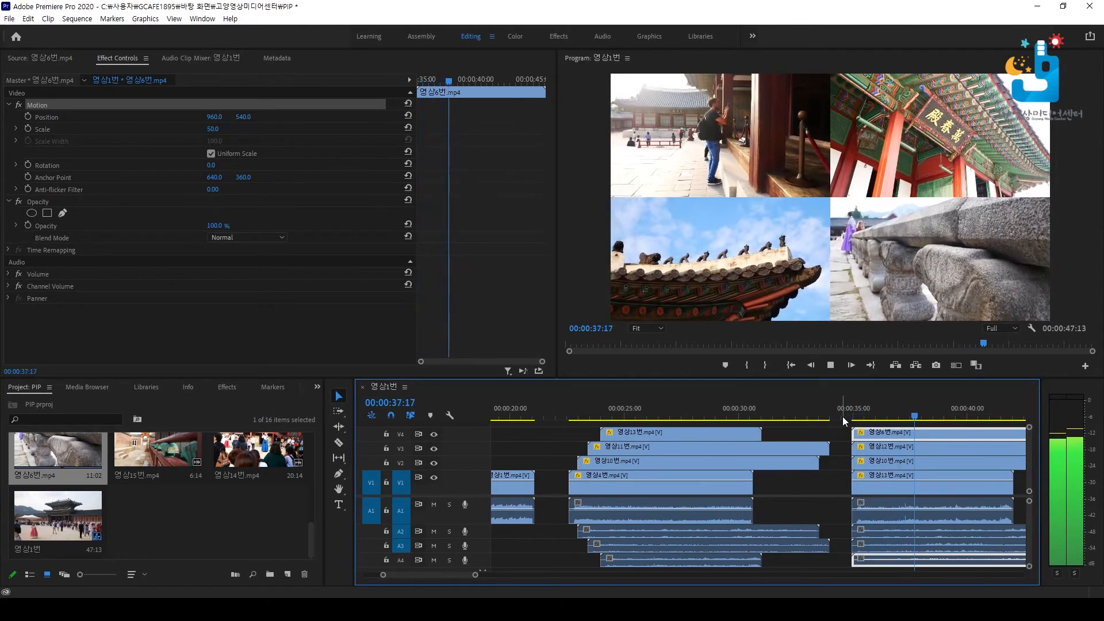
{"action": "key", "text": "space"}
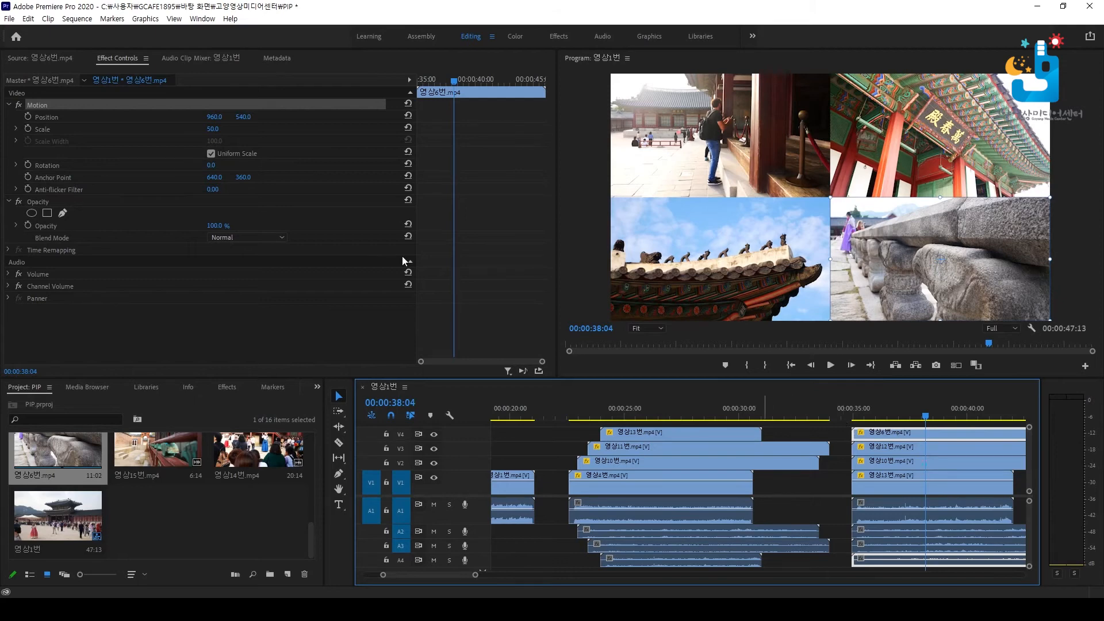
{"action": "left_click", "coordinate": [173, 18]}
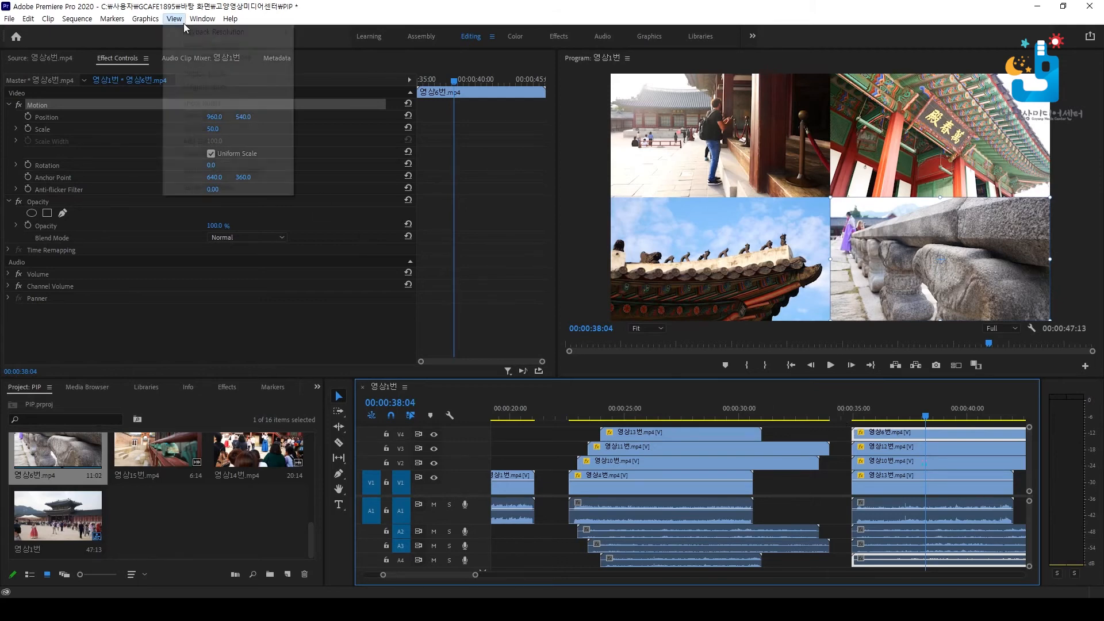
{"action": "left_click", "coordinate": [693, 254]}
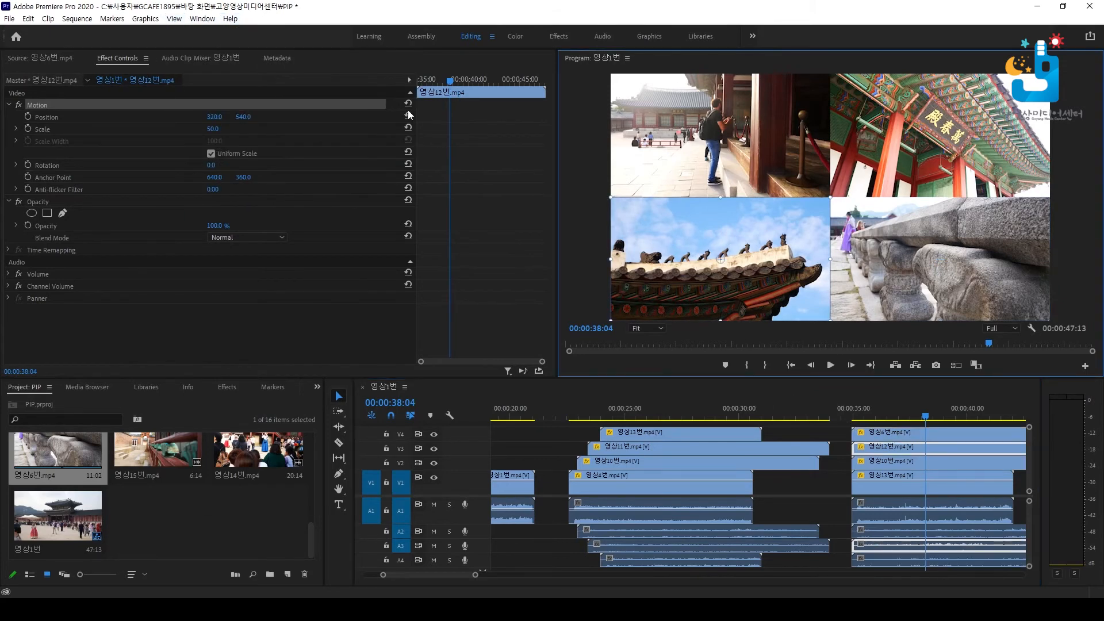
{"action": "left_click", "coordinate": [173, 18]}
- Trim the ends of the 영상10번, 영상12번 and 영상6번 clips to match the end of the 영상13번 clip on V1
{"action": "left_click_drag", "start_coordinate": [917, 416], "coordinate": [886, 420]}
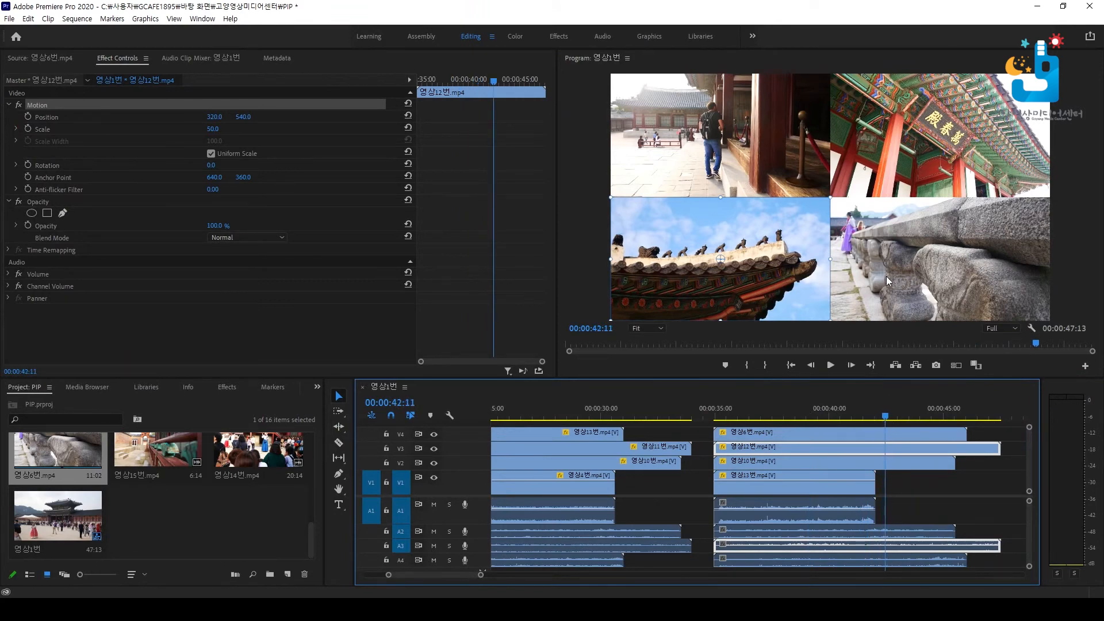
{"action": "left_click_drag", "start_coordinate": [962, 467], "coordinate": [875, 466]}
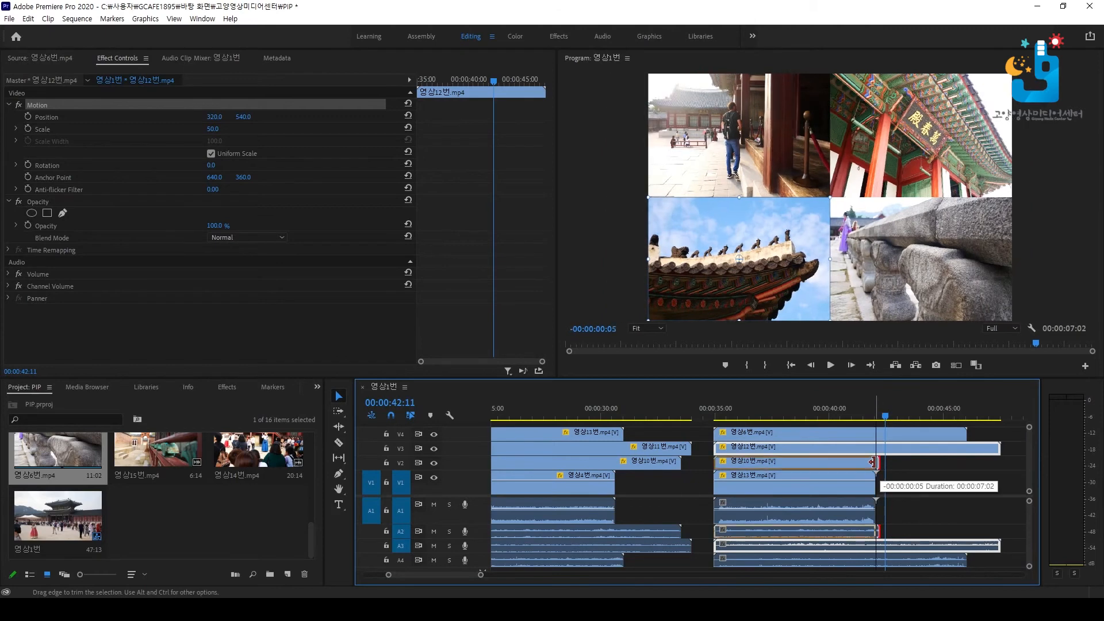
{"action": "left_click_drag", "start_coordinate": [1000, 449], "coordinate": [874, 450]}
{"action": "left_click_drag", "start_coordinate": [968, 433], "coordinate": [875, 434]}
- Stagger the split-screen clips so 영상10번 starts at about 35.8 seconds, 영상12번 at about 36.4 and 영상6번 at about 37
{"action": "left_click", "coordinate": [712, 410]}
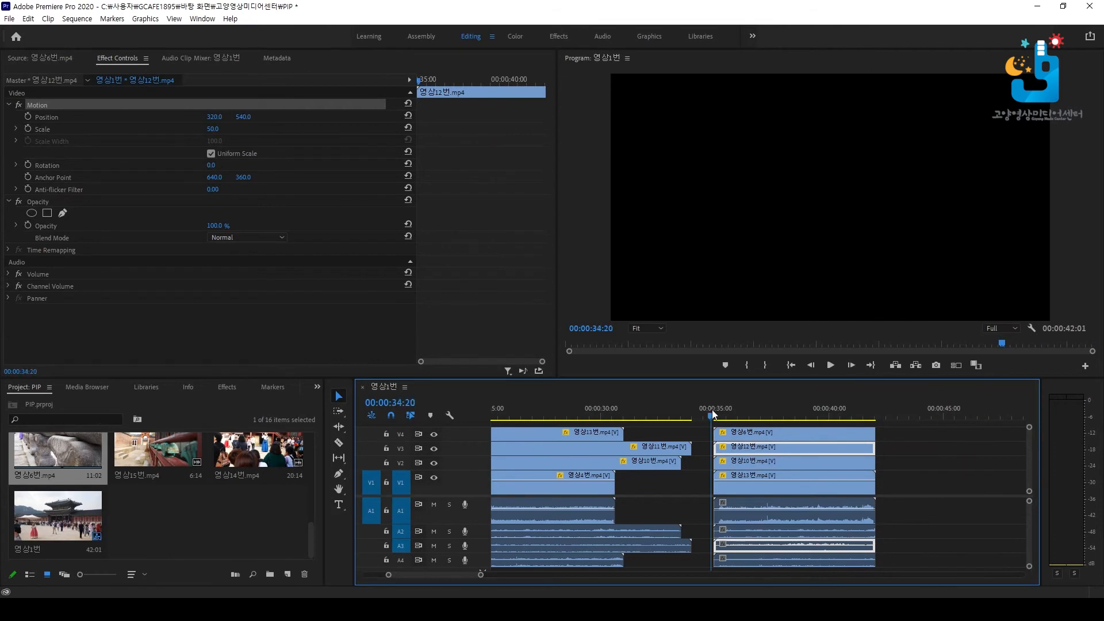
{"action": "key", "text": "space"}
{"action": "left_click_drag", "start_coordinate": [714, 415], "coordinate": [720, 418]}
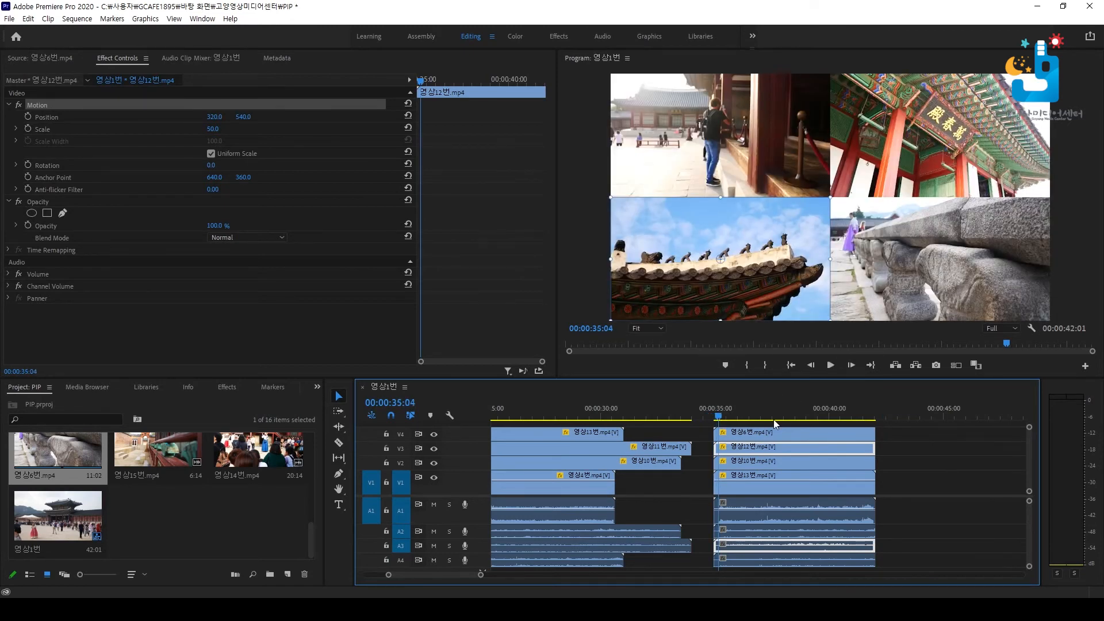
{"action": "left_click_drag", "start_coordinate": [738, 465], "coordinate": [821, 435]}
- Play the staggered split screen from 35 seconds to check how the four pictures come in
{"action": "left_click_drag", "start_coordinate": [719, 415], "coordinate": [753, 413]}
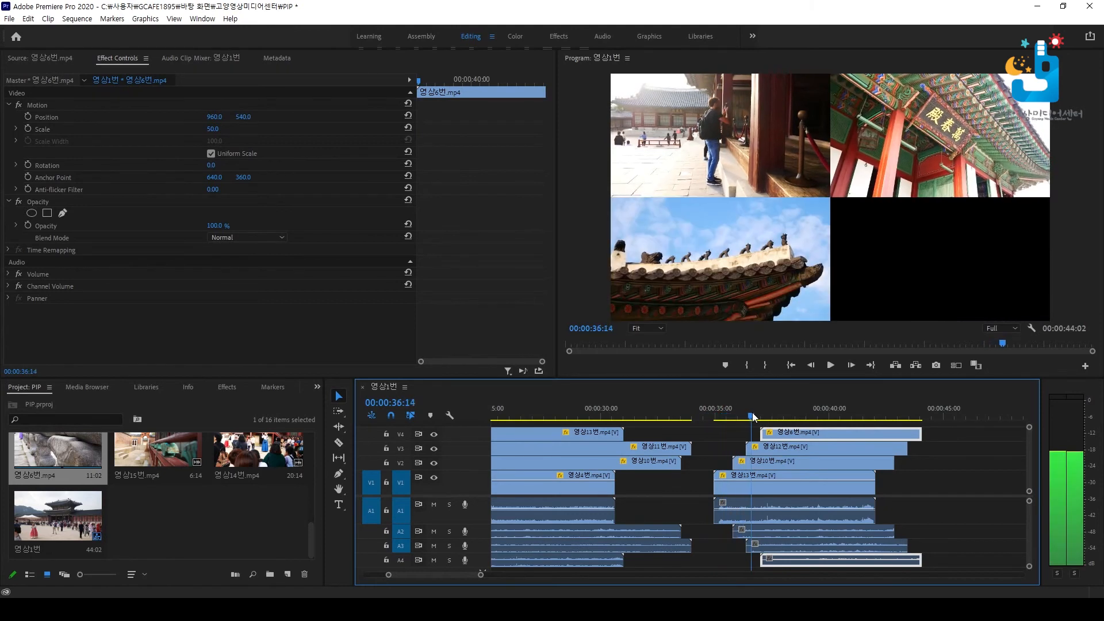
{"action": "key", "text": "space"}
{"action": "key", "text": "space"}
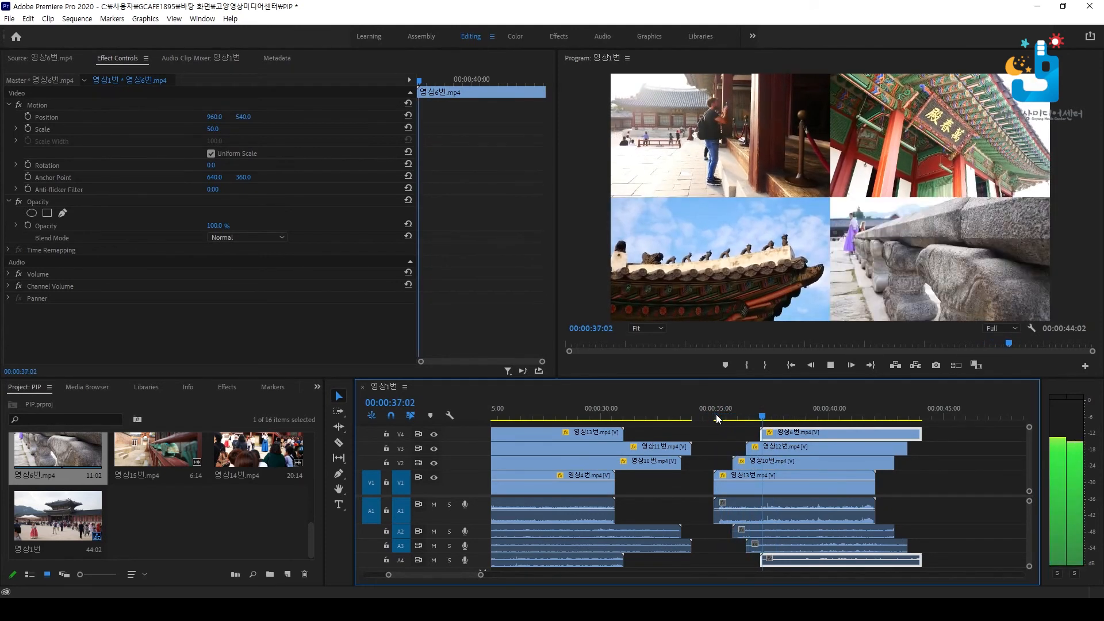
{"action": "left_click", "coordinate": [716, 414]}
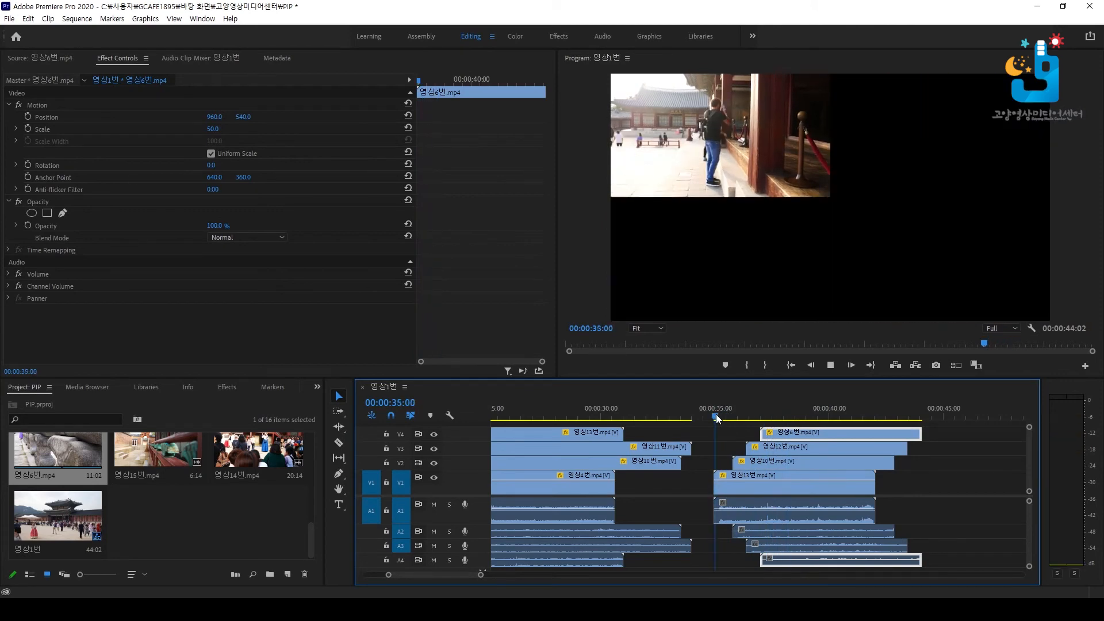
{"action": "key", "text": "space"}
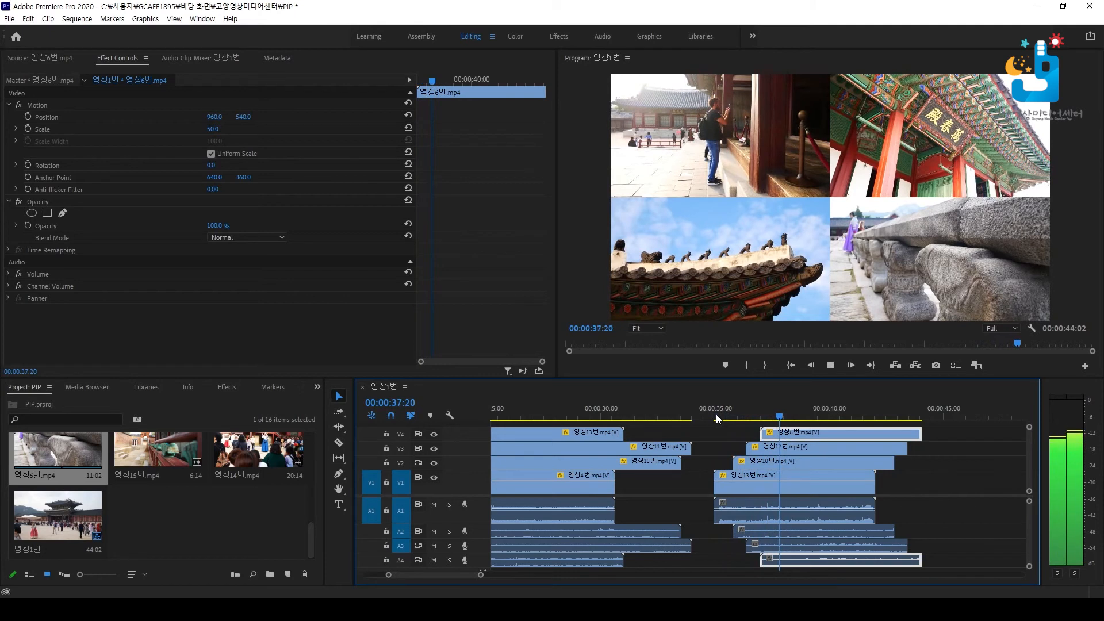
{"action": "left_click", "coordinate": [797, 416]}
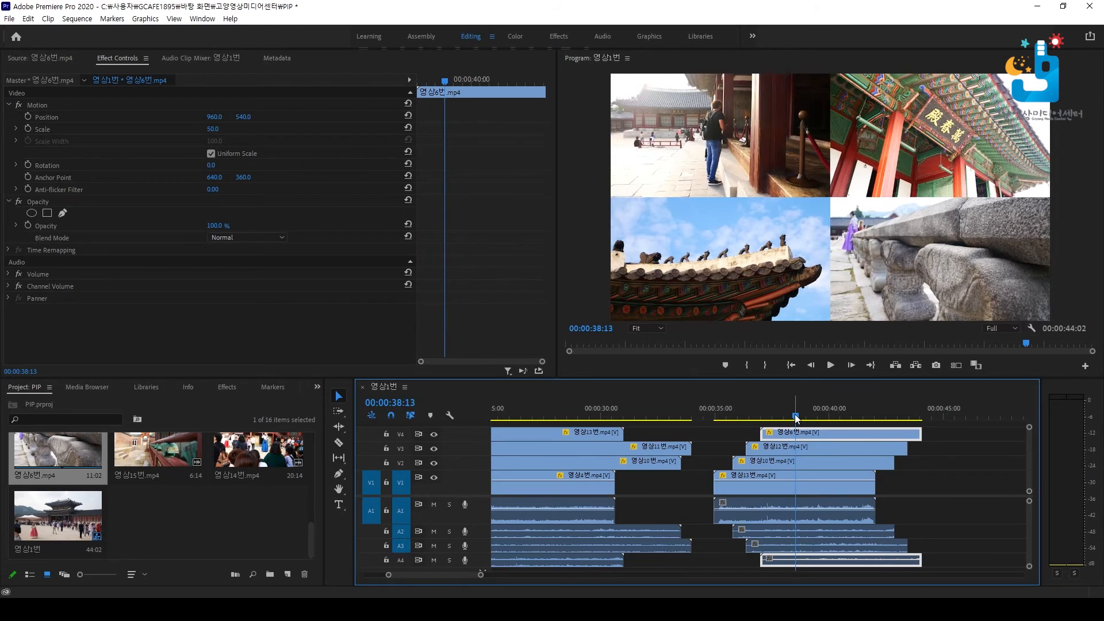
- Trim the ends of the staggered clips on V2, V3 and V4 to the end of the 영상13번 clip
{"action": "left_click_drag", "start_coordinate": [849, 414], "coordinate": [883, 413]}
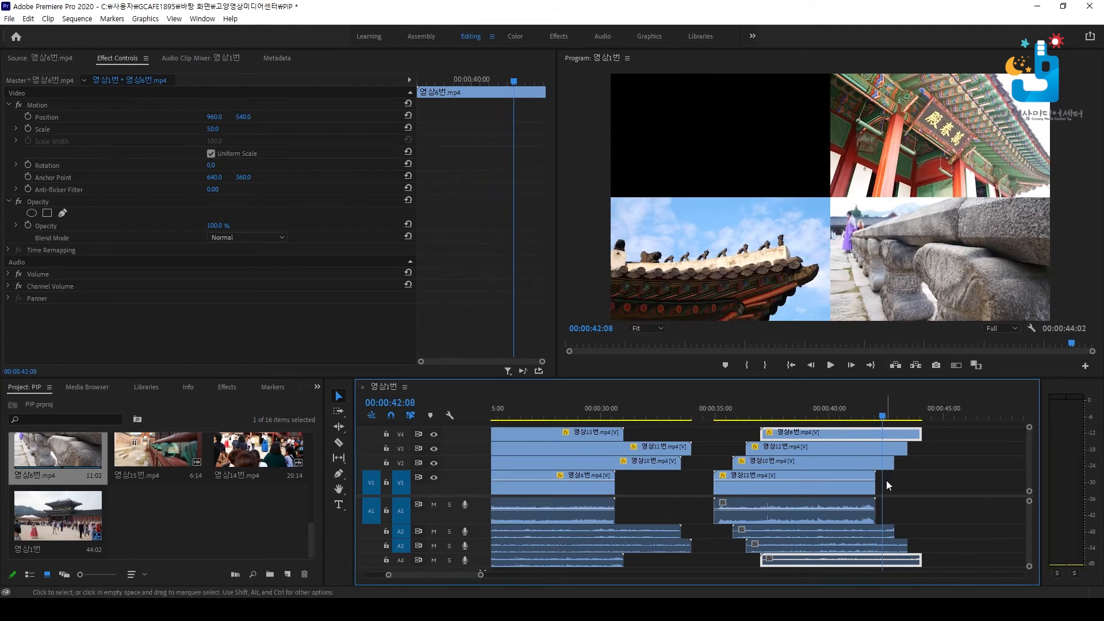
{"action": "left_click_drag", "start_coordinate": [893, 464], "coordinate": [875, 447]}
{"action": "left_click", "coordinate": [860, 417]}
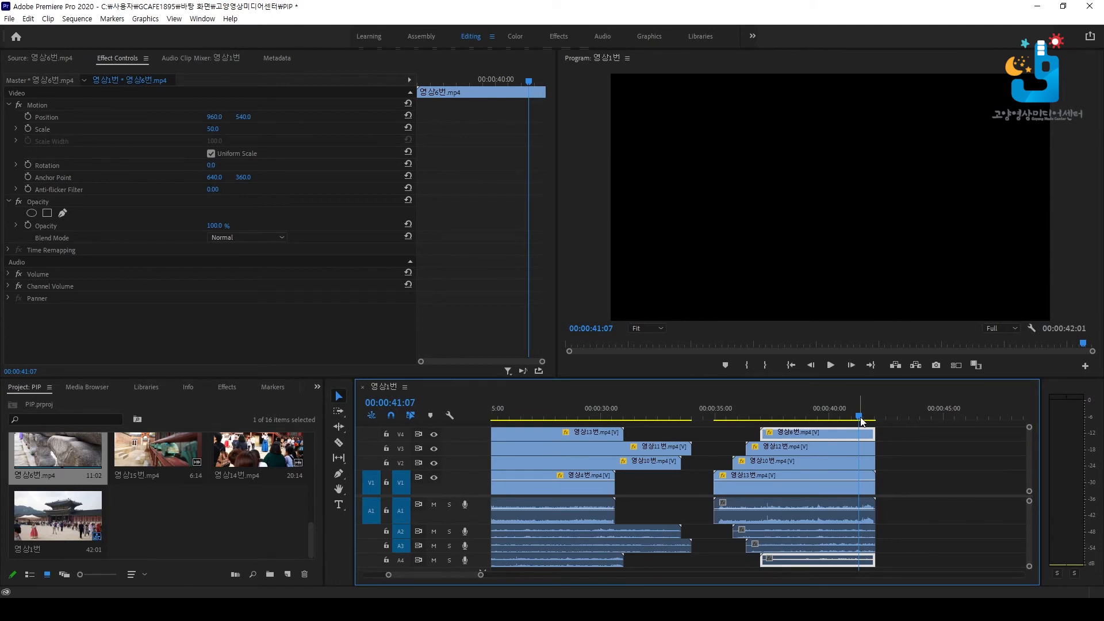
{"action": "mouse_move", "coordinate": [863, 422]}
{"action": "left_mouse_down"}
{"action": "mouse_move", "coordinate": [873, 417]}
{"action": "mouse_move", "coordinate": [845, 418]}
{"action": "left_mouse_up"}
{"action": "left_click", "coordinate": [889, 431]}
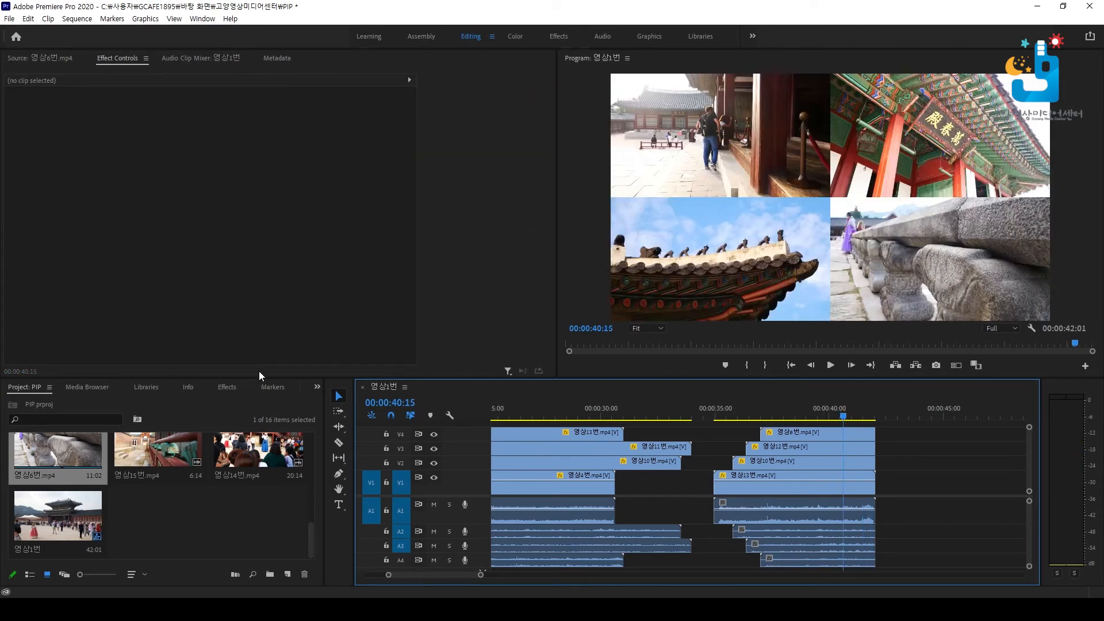
- Select the Cross Dissolve effect from the Dissolve group of the video transitions
{"action": "left_click", "coordinate": [225, 388]}
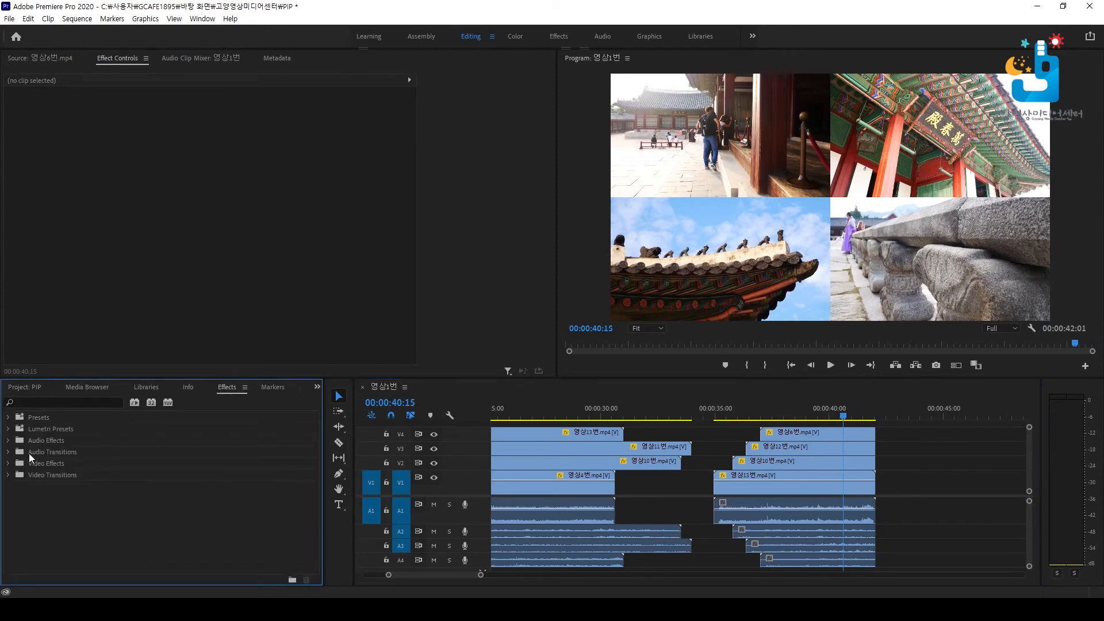
{"action": "left_click", "coordinate": [8, 476]}
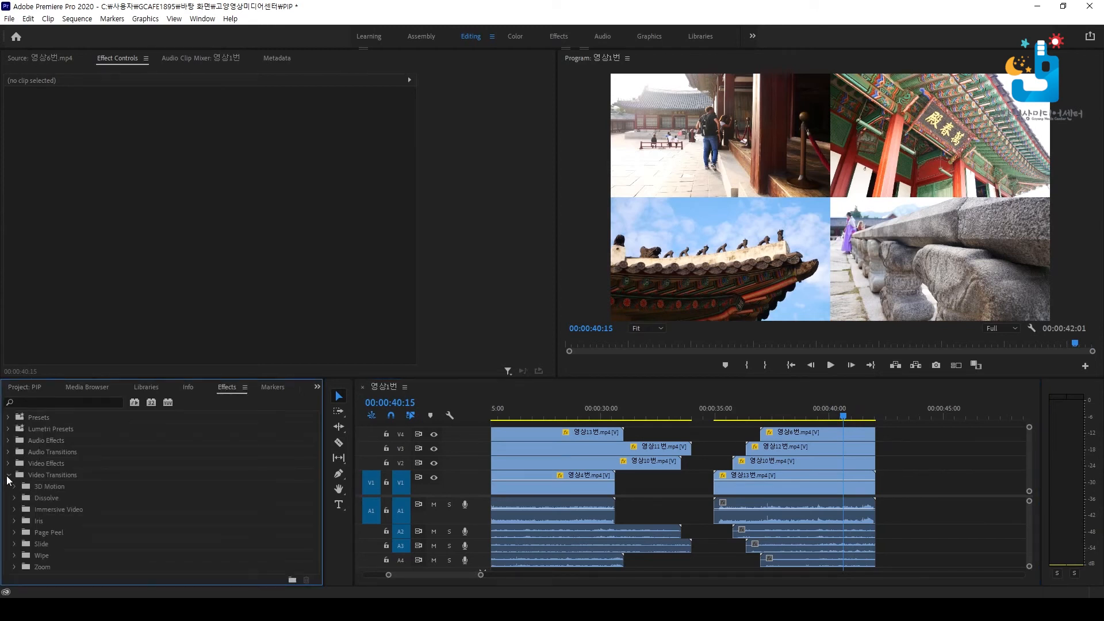
{"action": "left_click", "coordinate": [14, 499]}
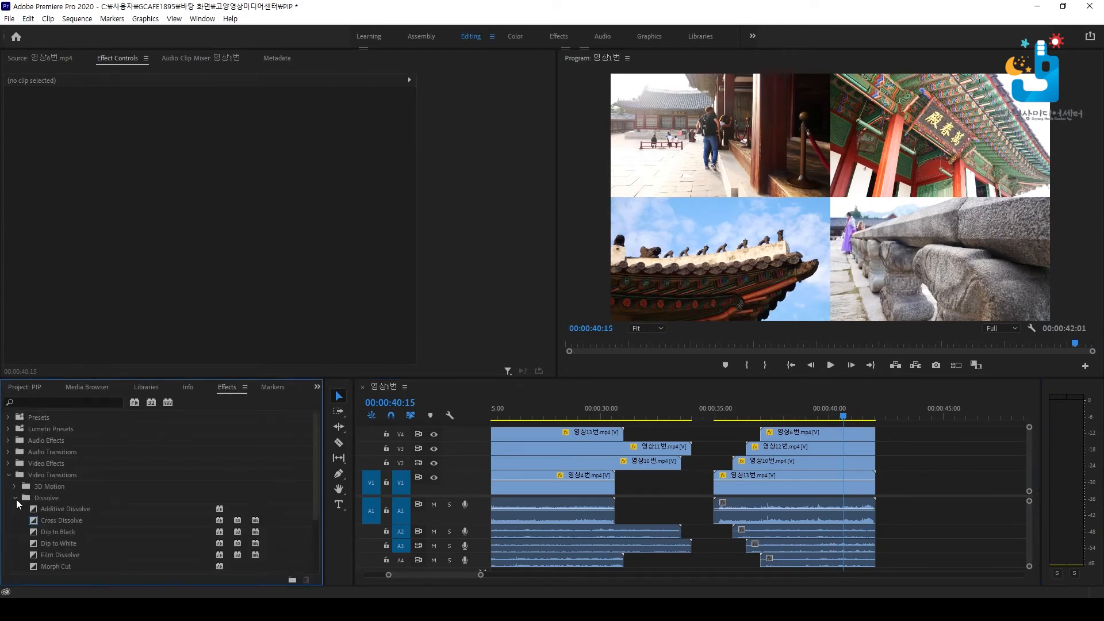
{"action": "left_click", "coordinate": [59, 521]}
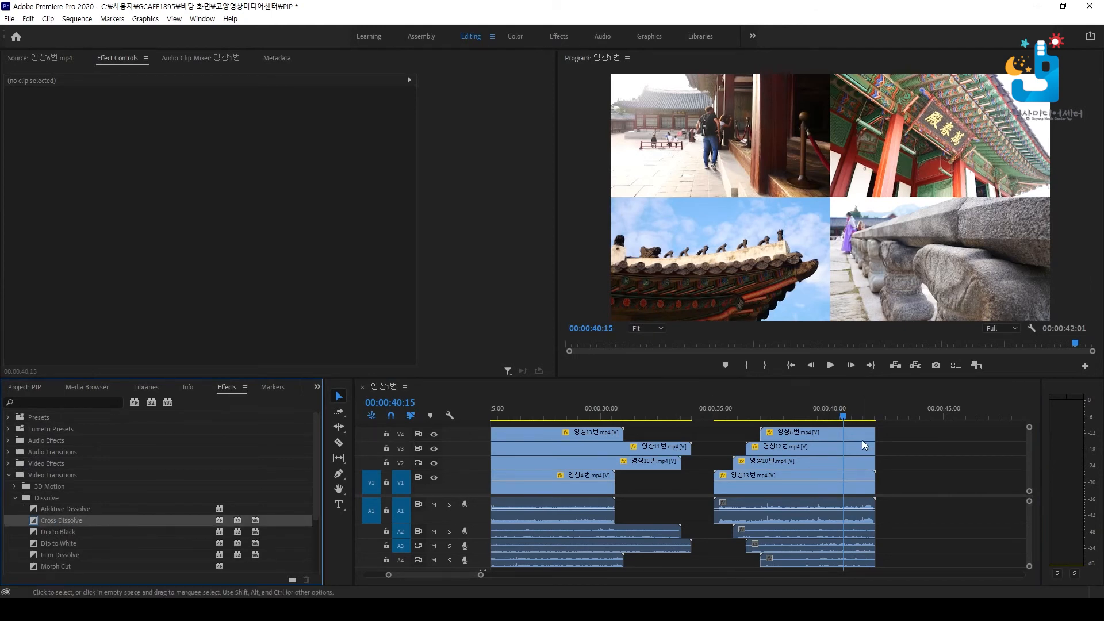
{"action": "left_click", "coordinate": [862, 436]}
{"action": "left_click", "coordinate": [863, 451]}
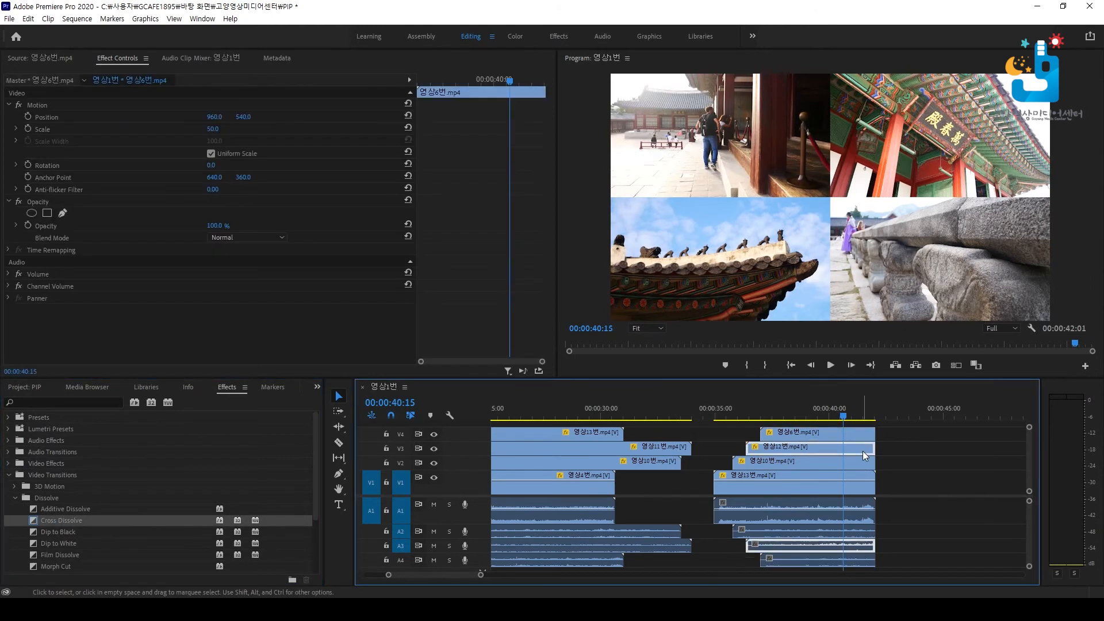
{"action": "left_click", "coordinate": [861, 464]}
{"action": "left_click", "coordinate": [860, 476]}
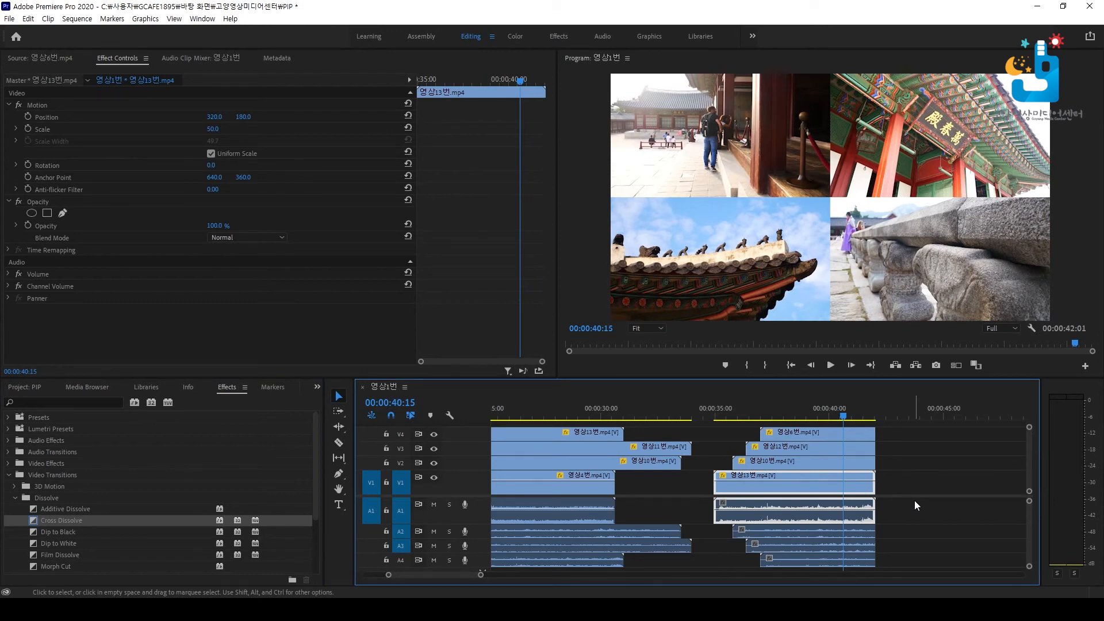
- Nest the four split-screen clips on V1 to V4 into a nested sequence named pip
{"action": "left_click_drag", "start_coordinate": [900, 434], "coordinate": [835, 486]}
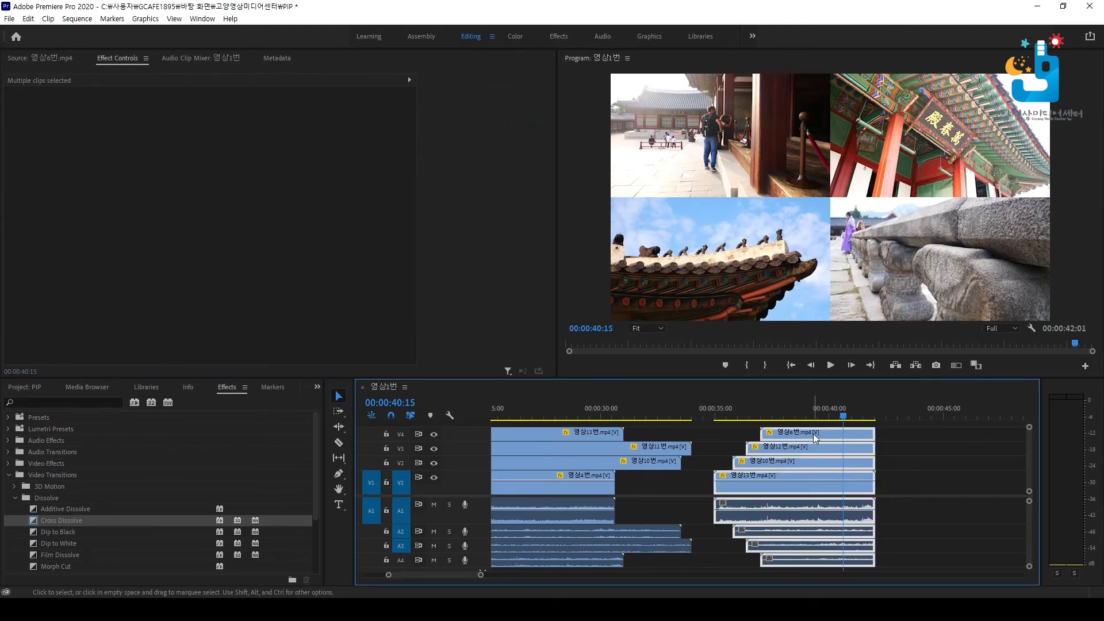
{"action": "right_click", "coordinate": [813, 434]}
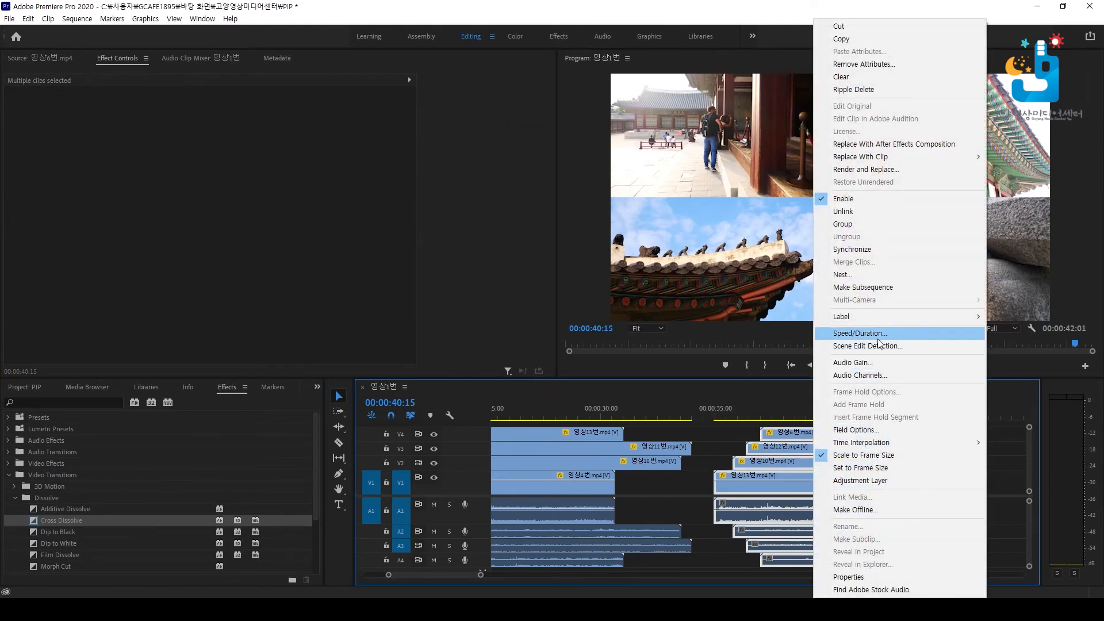
{"action": "left_click", "coordinate": [880, 279]}
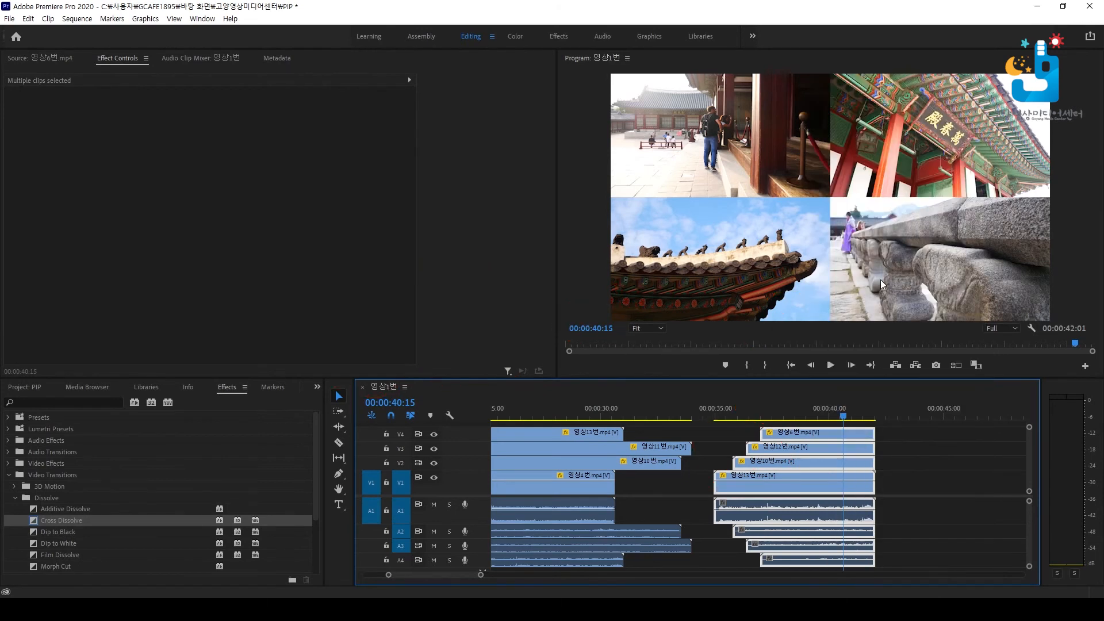
{"action": "right_click", "coordinate": [823, 439]}
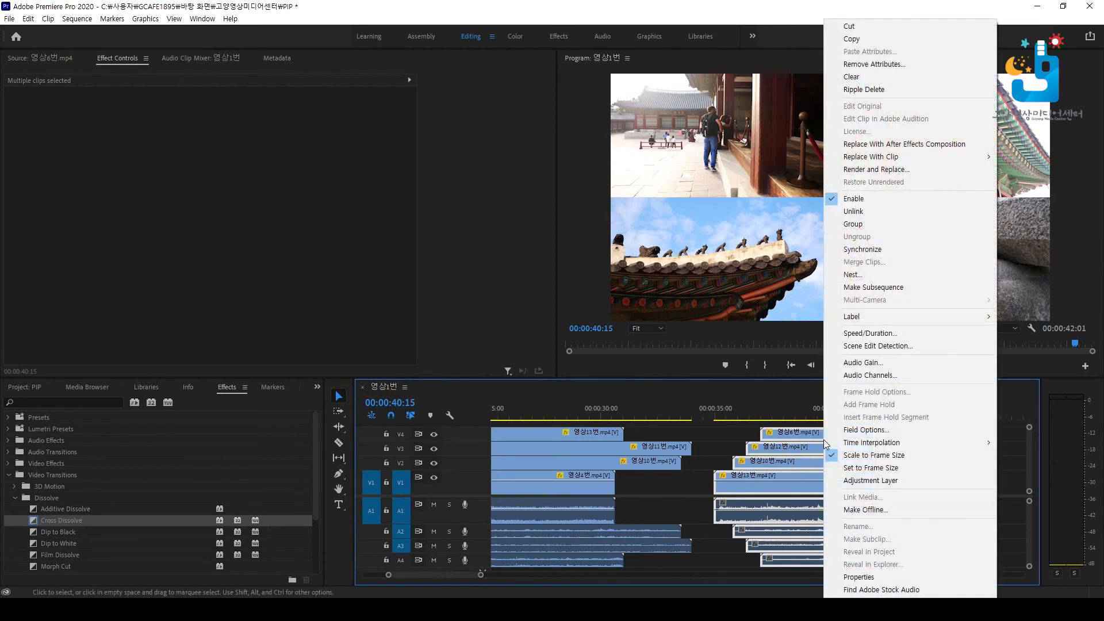
{"action": "left_click", "coordinate": [865, 275]}
{"action": "type", "text": "pip"}
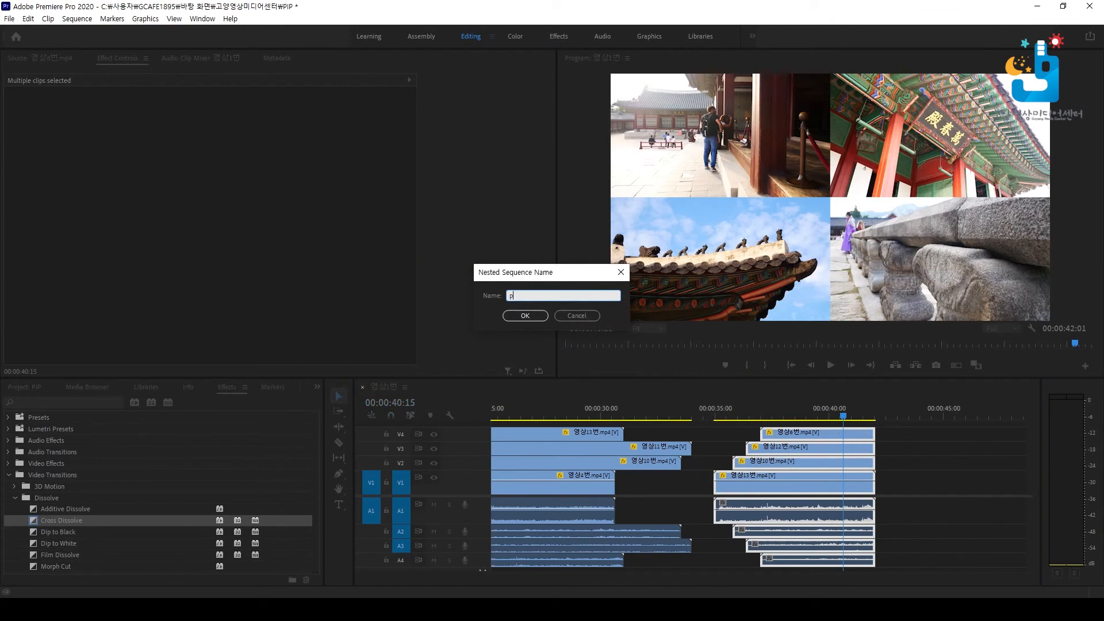
{"action": "left_click", "coordinate": [510, 315]}
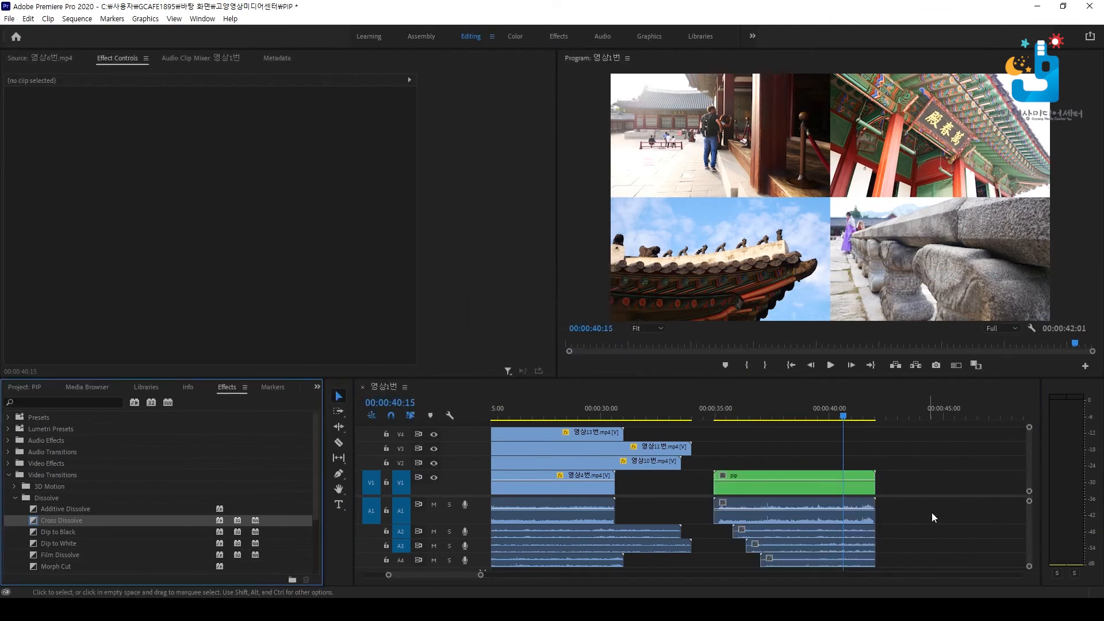
- Add the Cross Dissolve transition to the end of the nested pip clip on V1
{"action": "left_click_drag", "start_coordinate": [836, 422], "coordinate": [863, 419]}
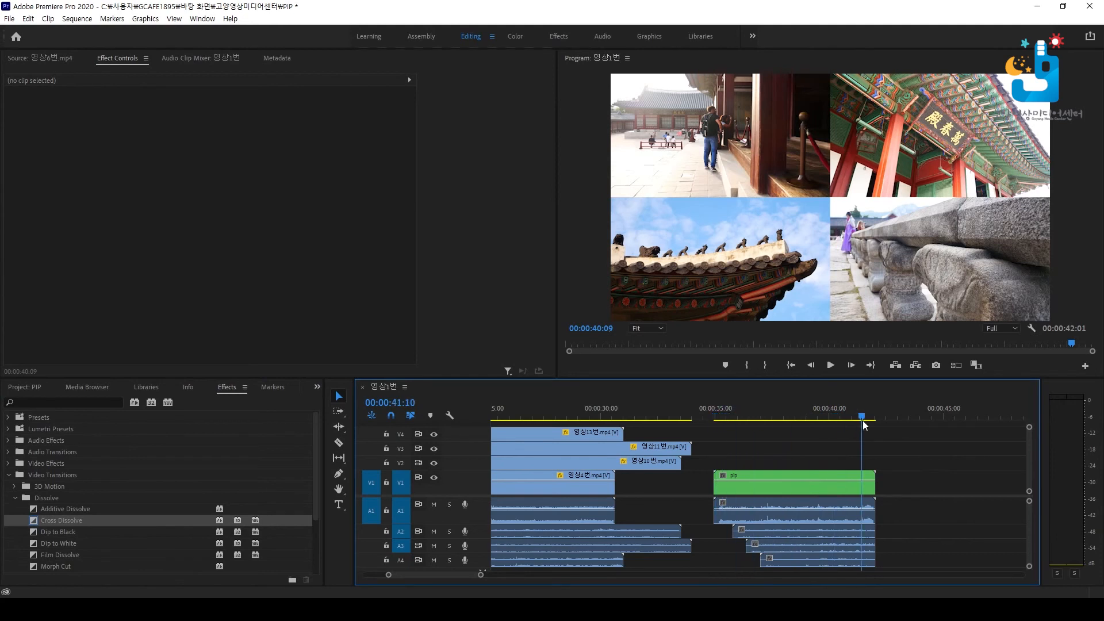
{"action": "left_click_drag", "start_coordinate": [79, 524], "coordinate": [874, 489]}
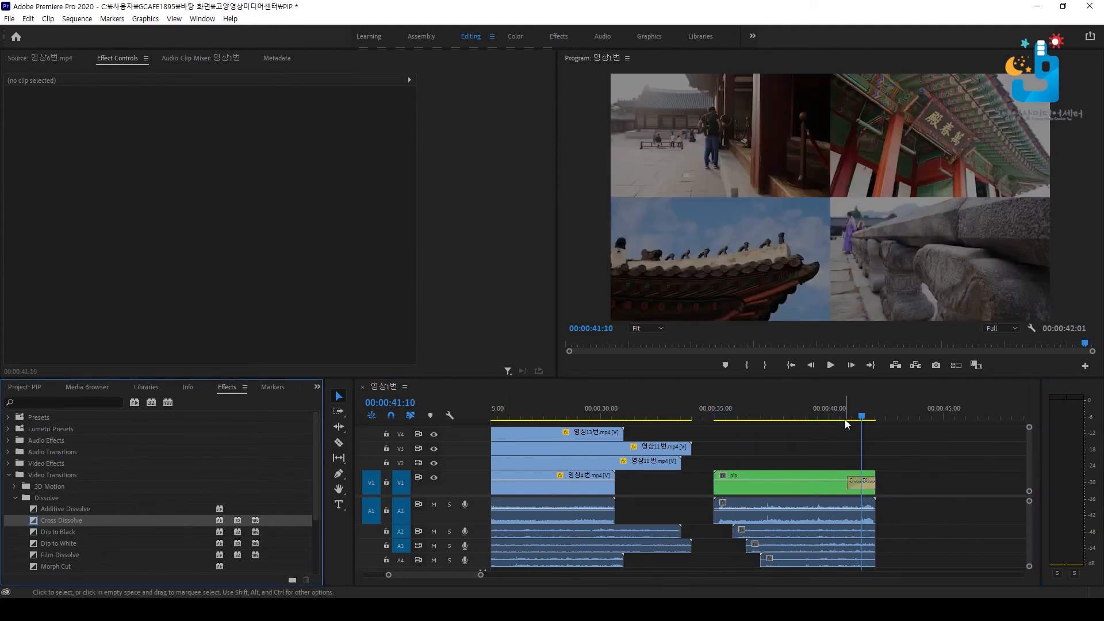
- Play the nested pip clip from 00:00:35:00 through its Cross Dissolve, and open it to review its four layered clips
{"action": "left_click_drag", "start_coordinate": [832, 417], "coordinate": [715, 422]}
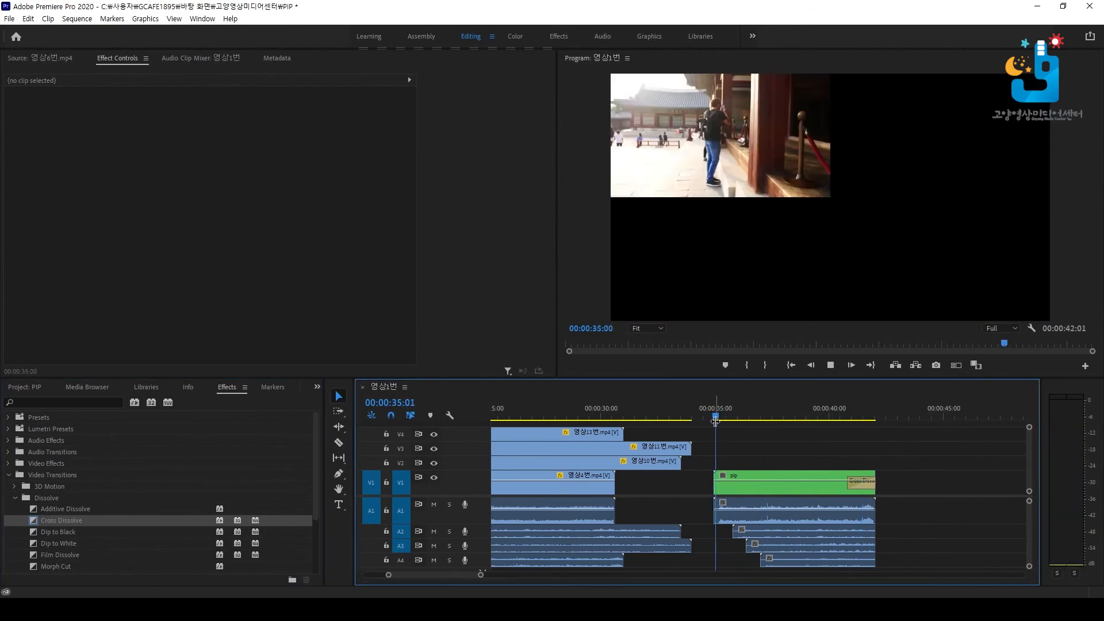
{"action": "key", "text": "space"}
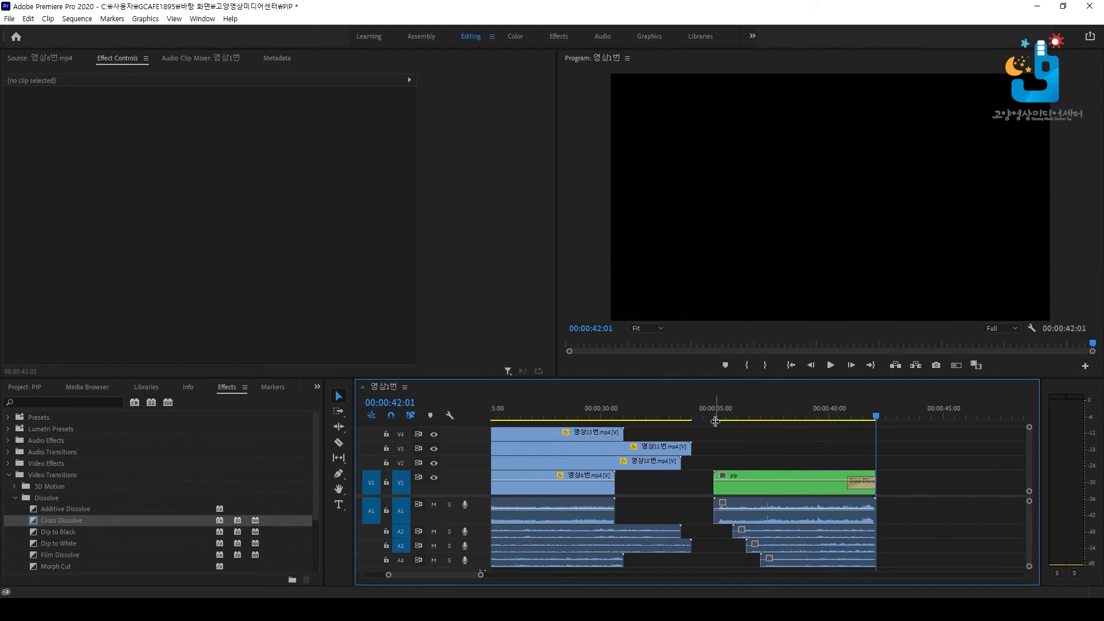
{"action": "left_click", "coordinate": [755, 478]}
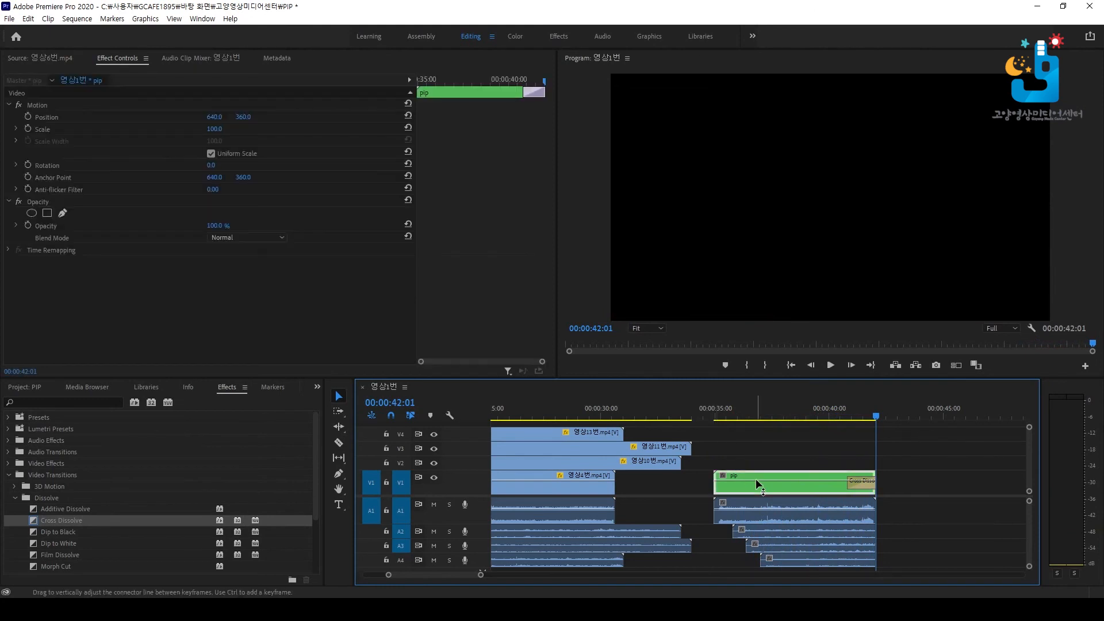
{"action": "double_click", "coordinate": [798, 486]}
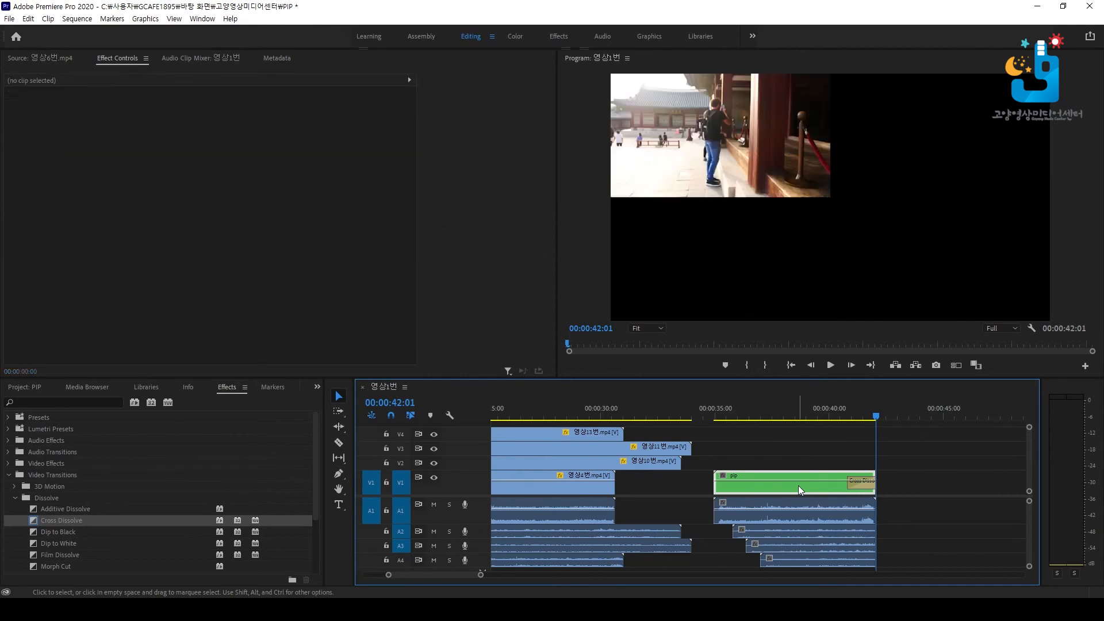
{"action": "left_click_drag", "start_coordinate": [543, 413], "coordinate": [700, 420]}
{"action": "key", "text": "backslash"}
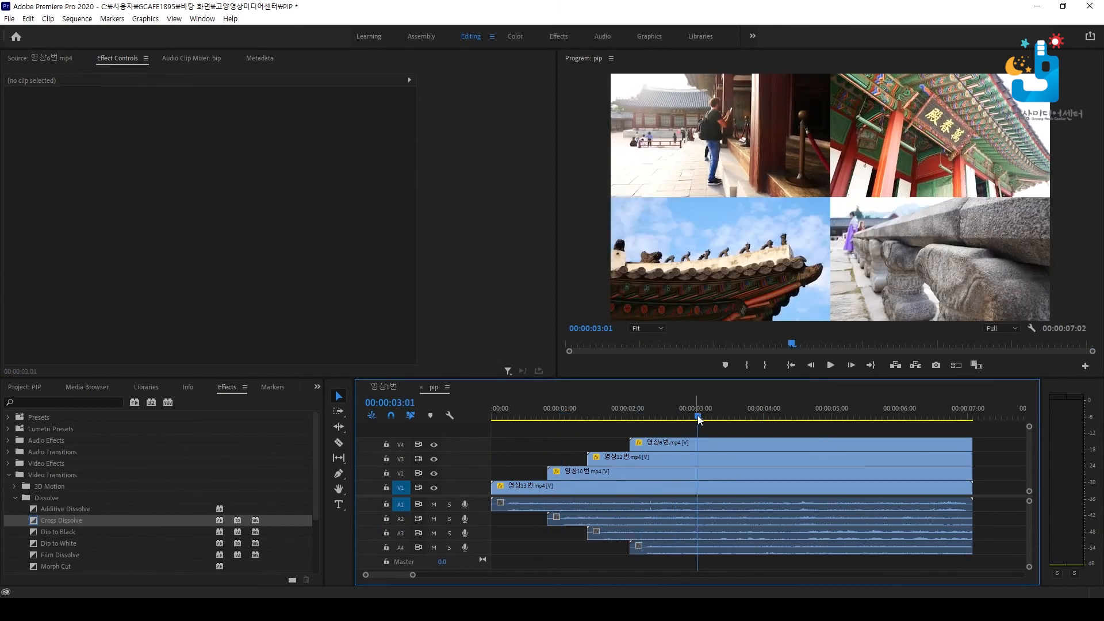
- Switch between the 영상1번 and pip sequences, and close pip and reopen it from its nested clip
{"action": "left_click", "coordinate": [395, 387]}
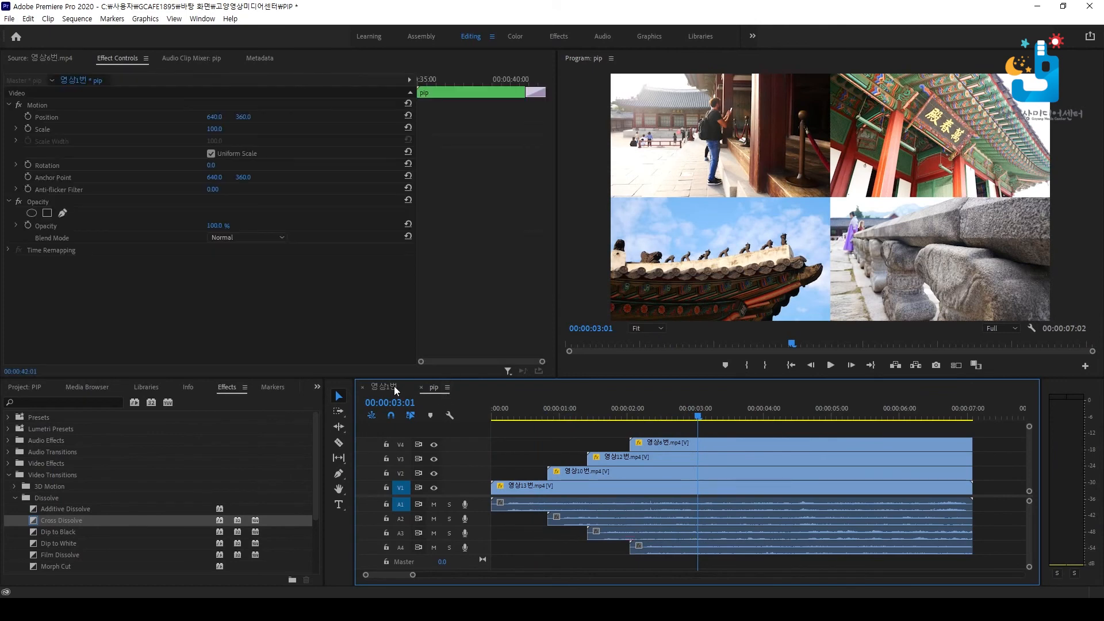
{"action": "left_click", "coordinate": [433, 387]}
{"action": "left_click", "coordinate": [390, 387]}
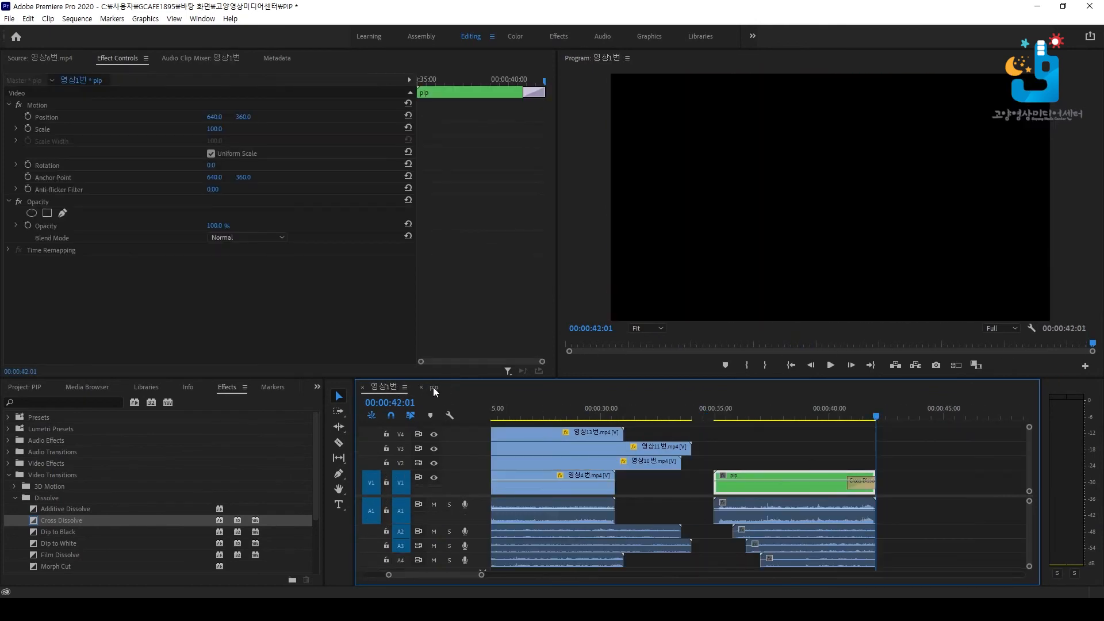
{"action": "left_click", "coordinate": [433, 387]}
{"action": "left_click", "coordinate": [421, 388]}
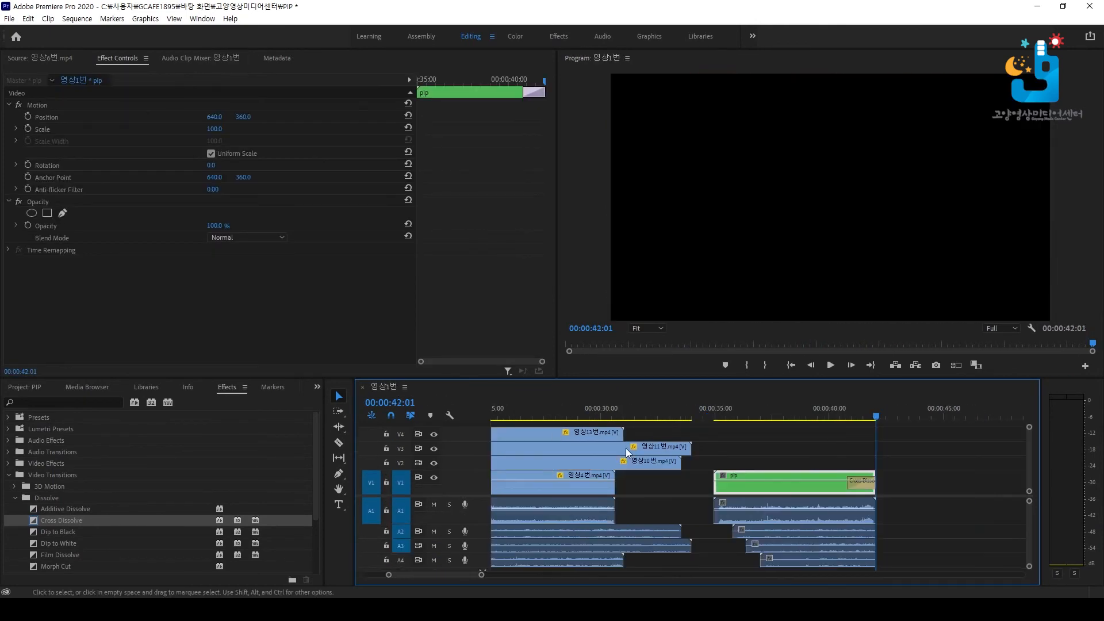
{"action": "double_click", "coordinate": [746, 482]}
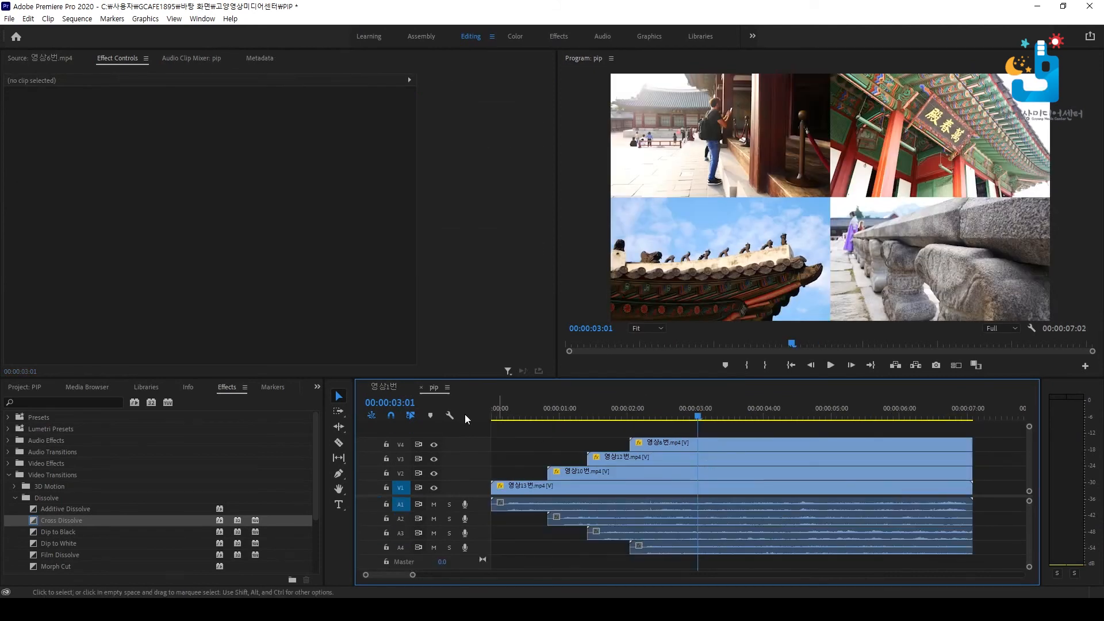
- Close the 영상1번 sequence and reopen it from the project's media items
{"action": "left_click", "coordinate": [365, 389]}
{"action": "left_click", "coordinate": [34, 387]}
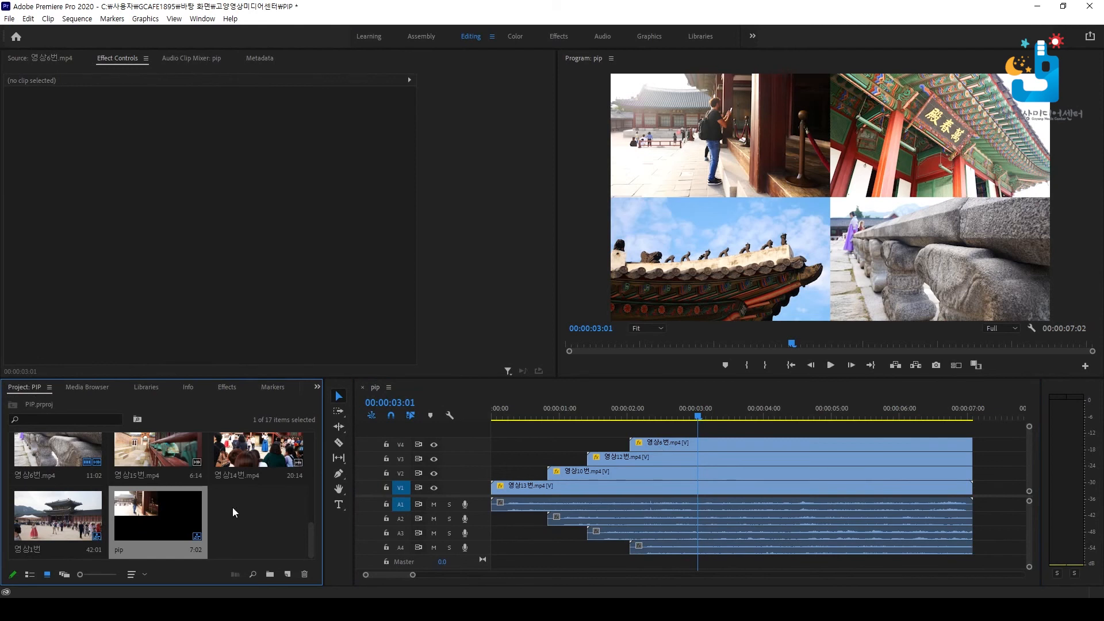
{"action": "double_click", "coordinate": [76, 518]}
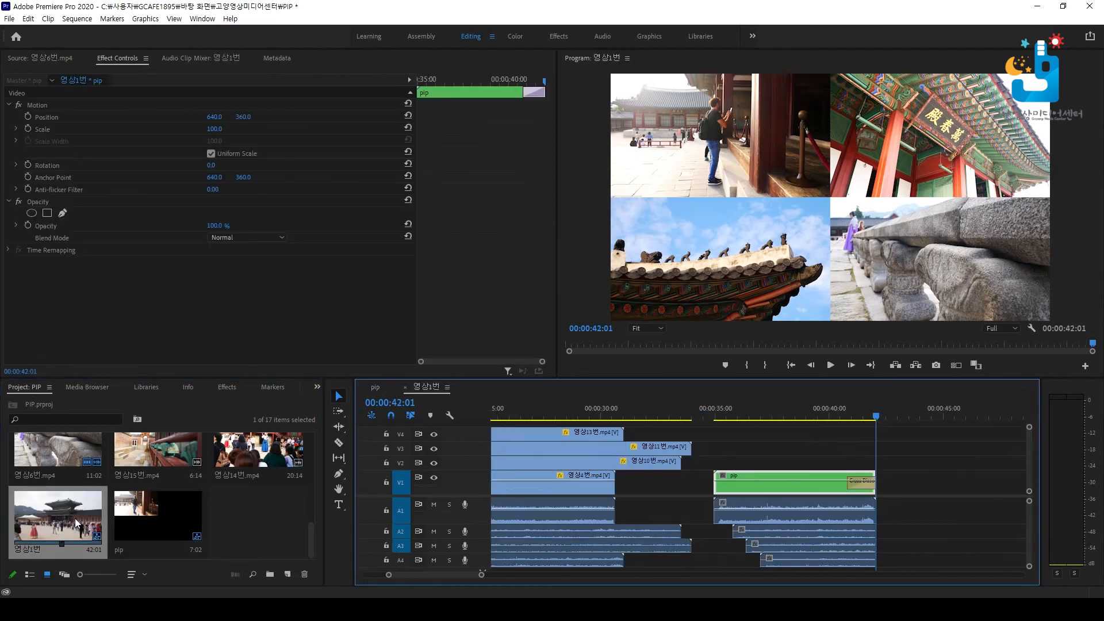
- Preview the dissolve on the pip clip and the section before it, and fit the whole 영상1번 sequence in the timeline
{"action": "left_click_drag", "start_coordinate": [744, 419], "coordinate": [871, 423]}
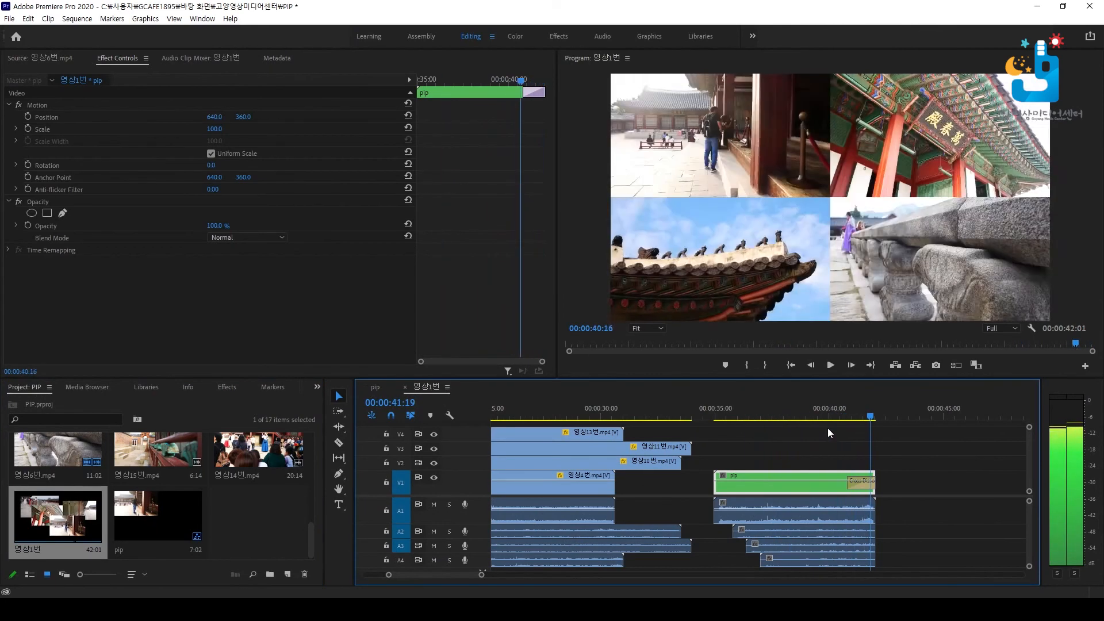
{"action": "left_click_drag", "start_coordinate": [699, 416], "coordinate": [573, 409]}
{"action": "key", "text": "backslash"}
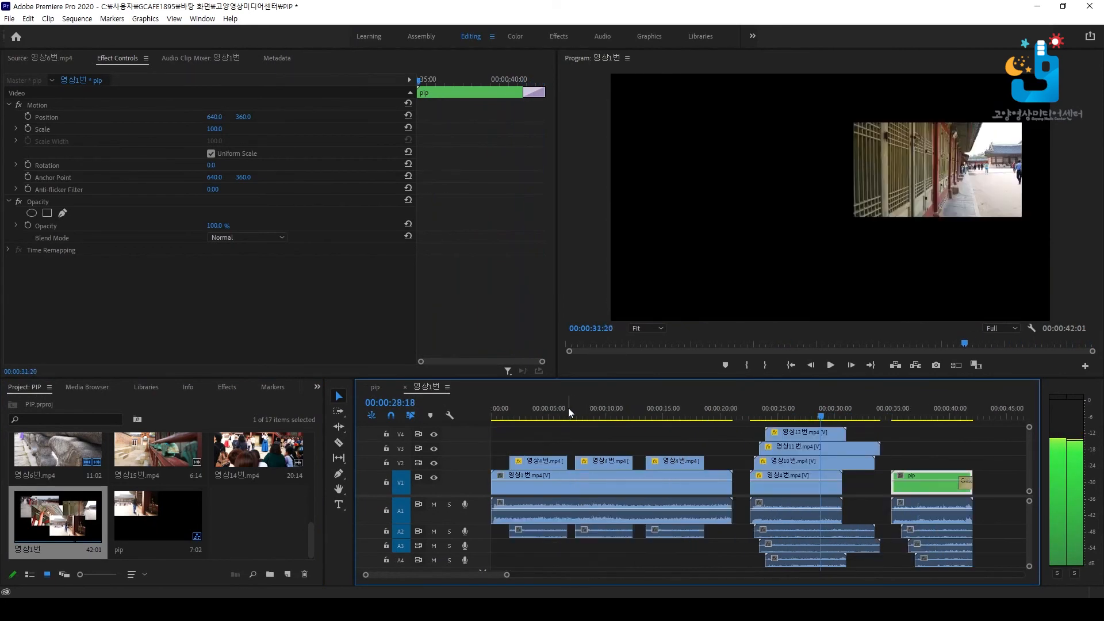
- Review the Position and Scale settings and the picture-in-picture placement of the first two 영상4번 clips on V2
{"action": "left_click", "coordinate": [519, 411]}
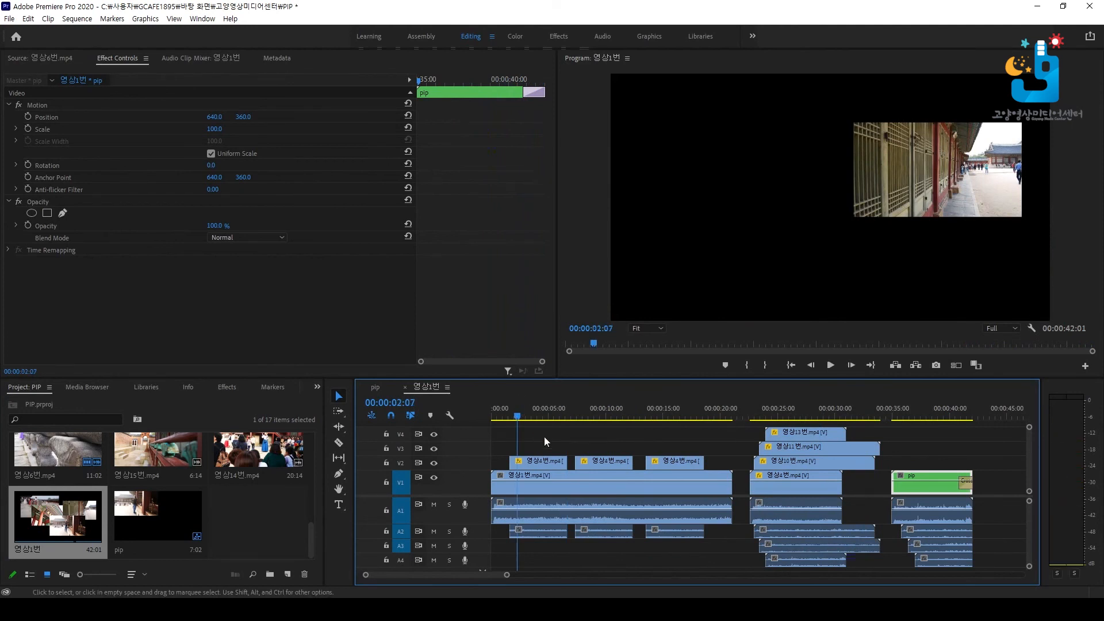
{"action": "left_click", "coordinate": [532, 477]}
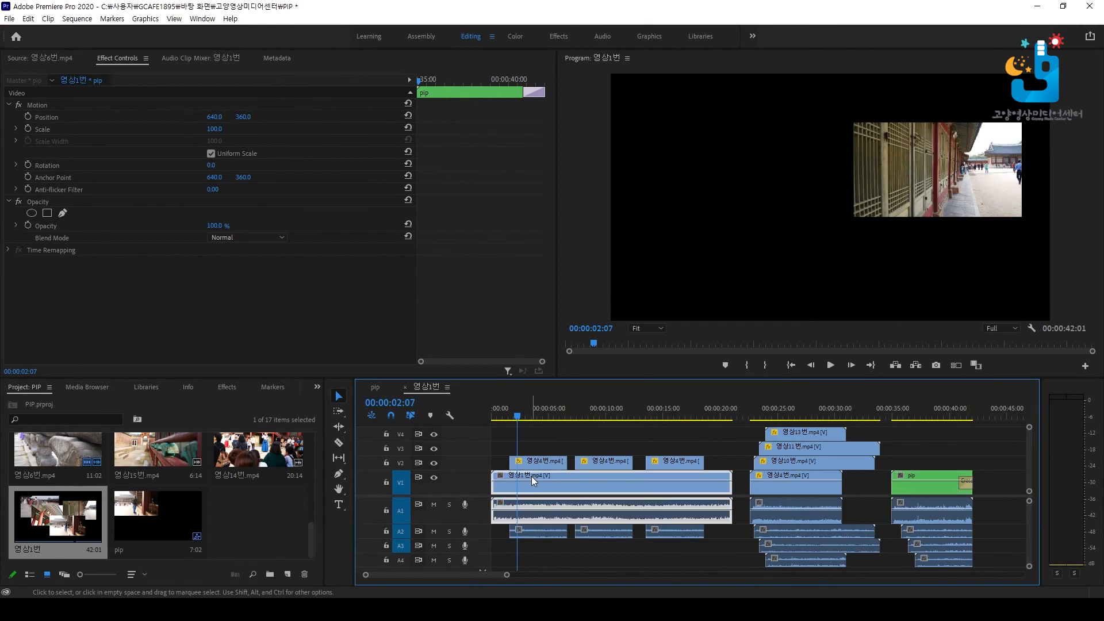
{"action": "left_click", "coordinate": [535, 460]}
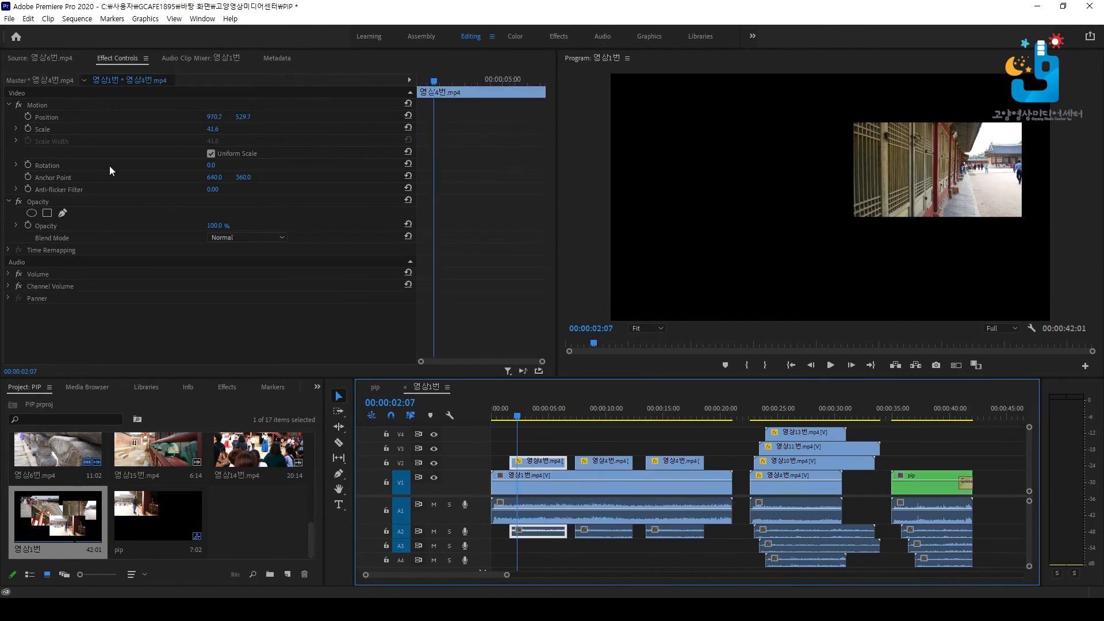
{"action": "mouse_move", "coordinate": [557, 413]}
{"action": "left_mouse_down"}
{"action": "mouse_move", "coordinate": [490, 408]}
{"action": "mouse_move", "coordinate": [543, 412]}
{"action": "left_mouse_up"}
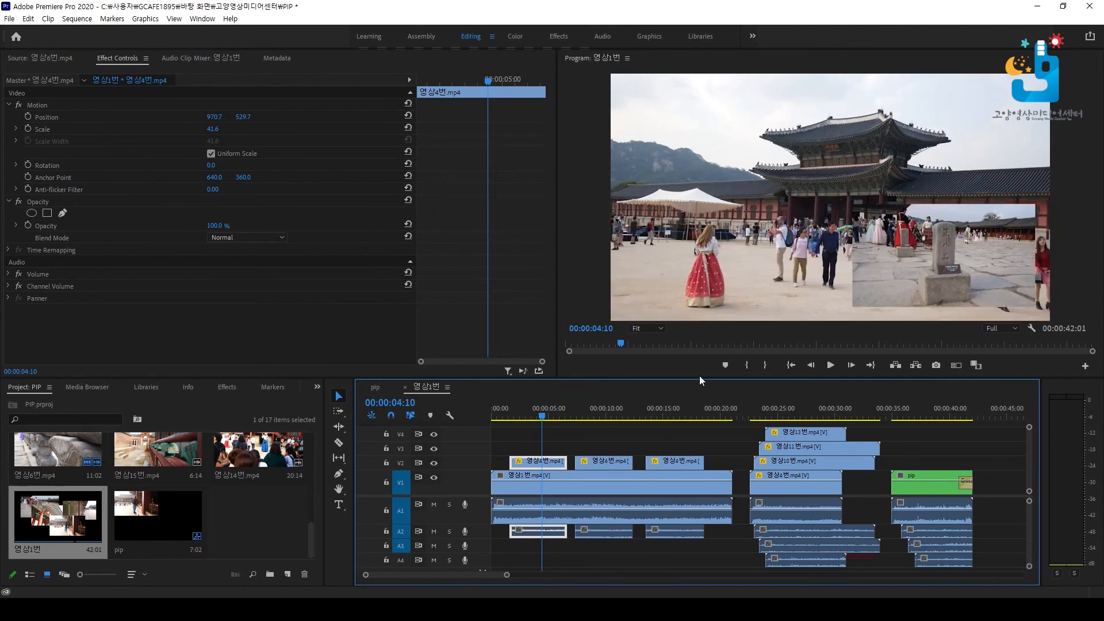
{"action": "left_click", "coordinate": [601, 413]}
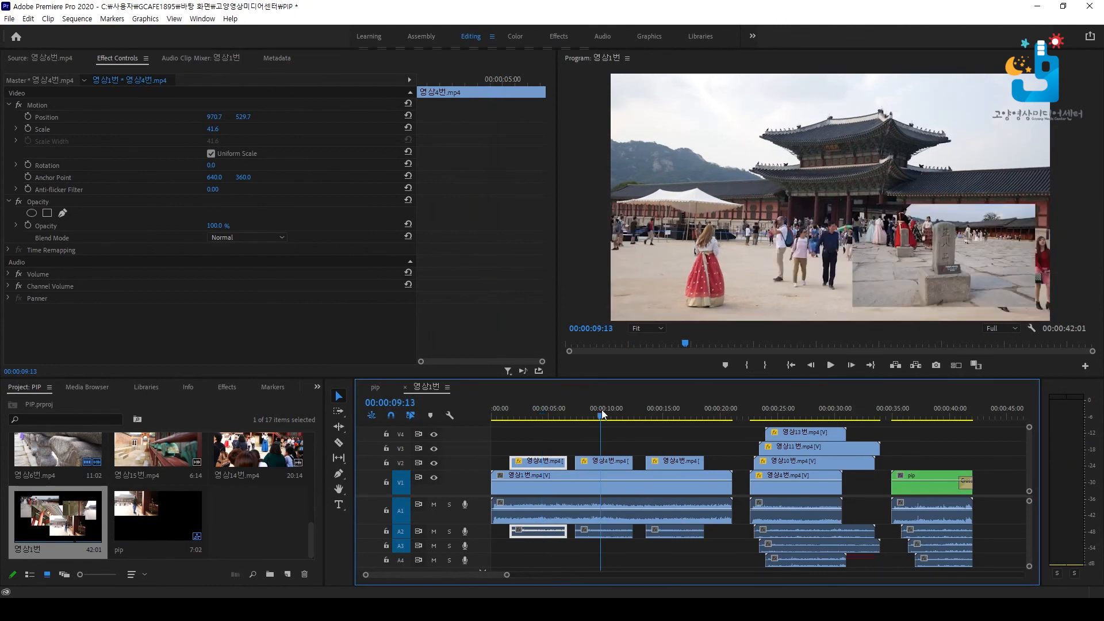
{"action": "left_click", "coordinate": [599, 463]}
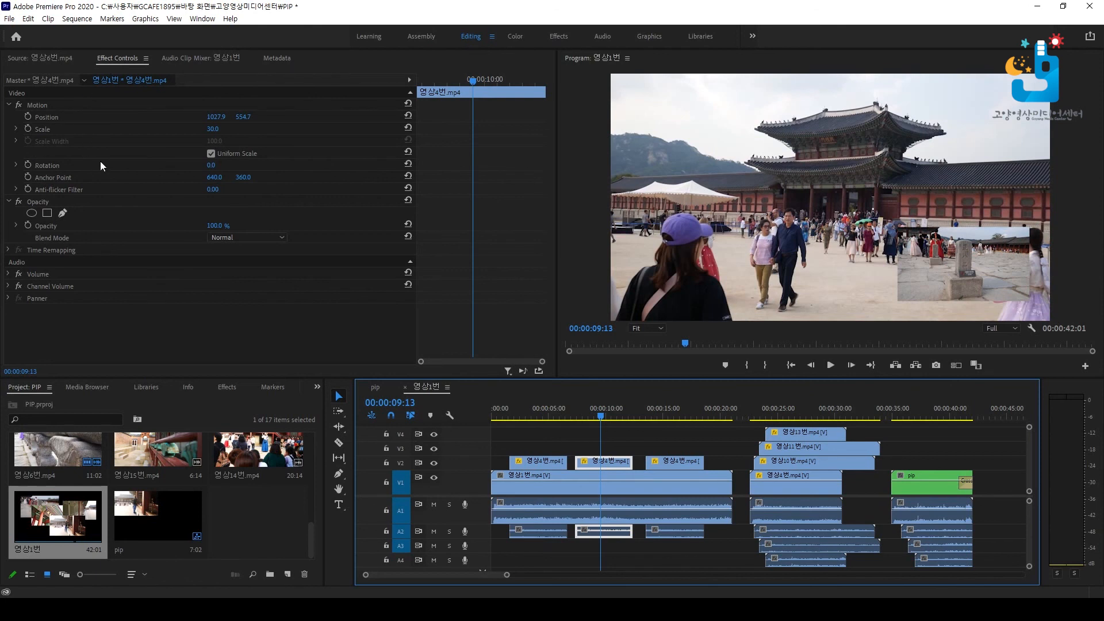
- Examine the Opacity mask settings of the third 영상4번 clip on V2
{"action": "left_click", "coordinate": [665, 414]}
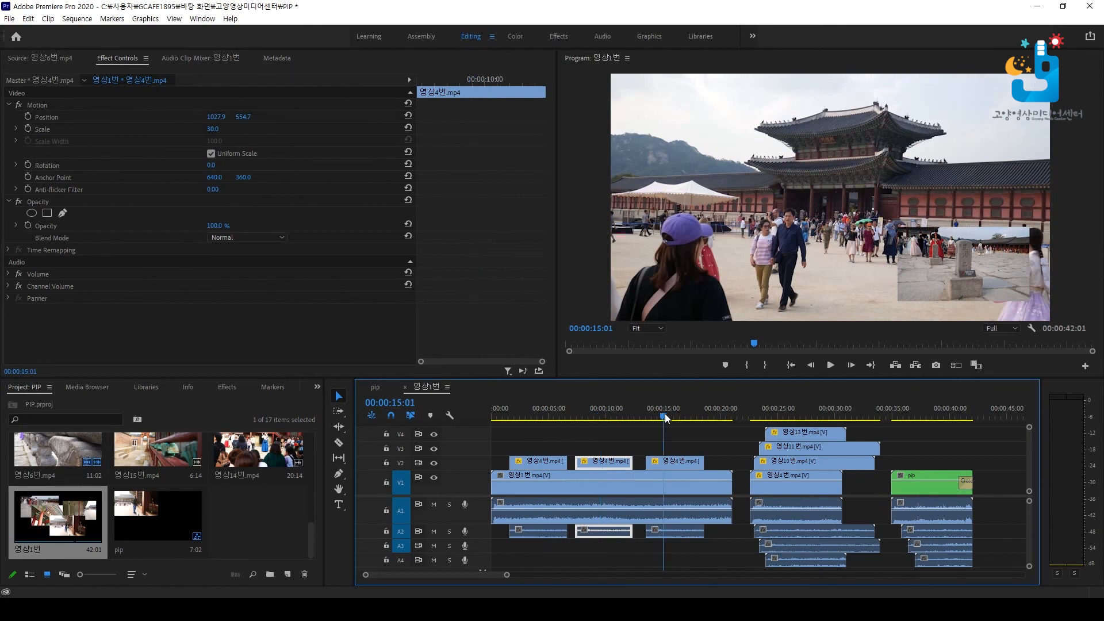
{"action": "left_click", "coordinate": [675, 457]}
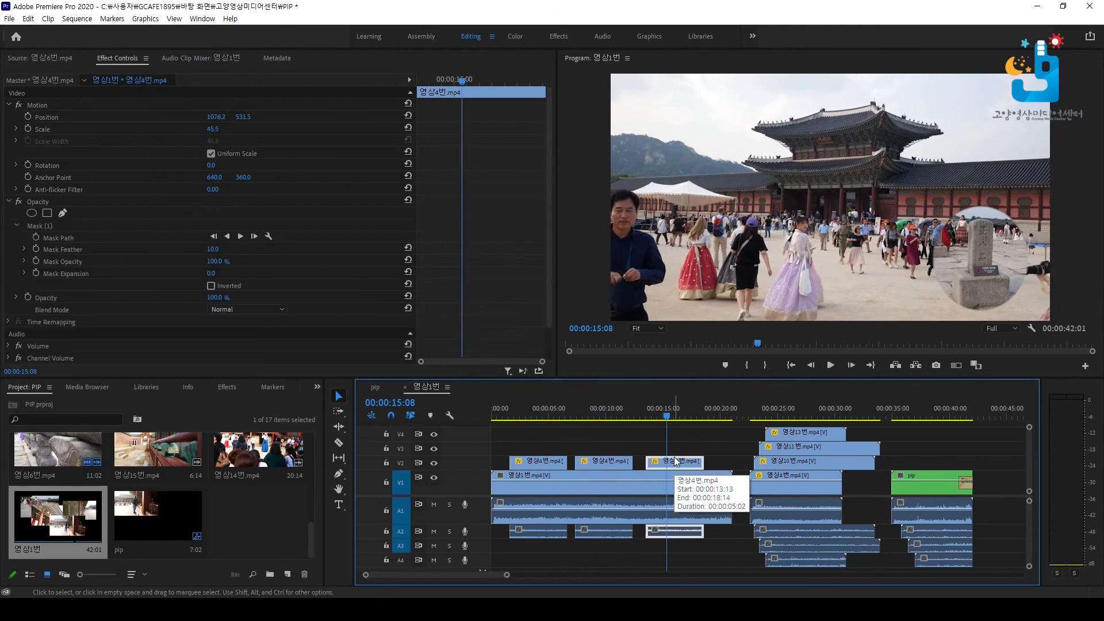
{"action": "left_click", "coordinate": [46, 203]}
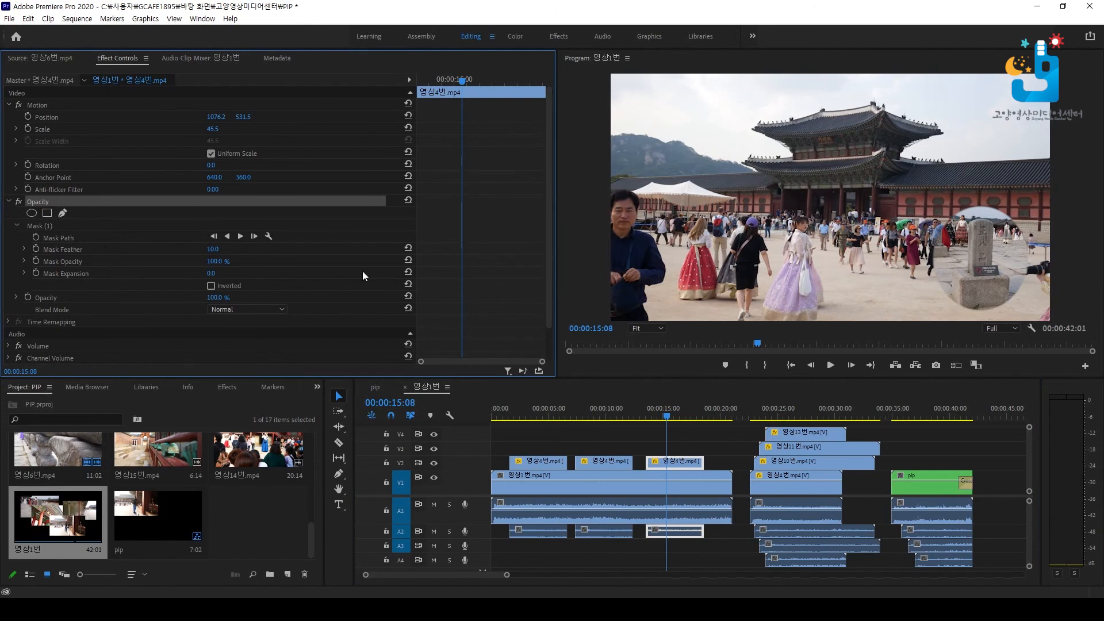
- Trim the ends of the overlapping collage clips on V2, V3 and V4 to the end of the V1 clip at 00:00:30:15
{"action": "left_click", "coordinate": [780, 411]}
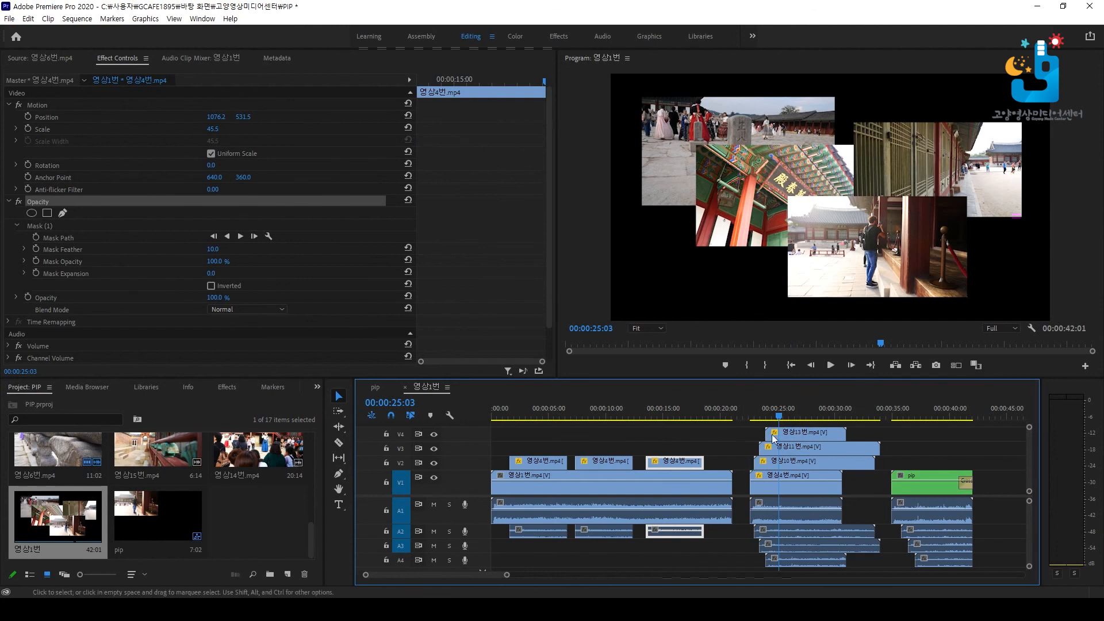
{"action": "left_click_drag", "start_coordinate": [773, 413], "coordinate": [844, 415]}
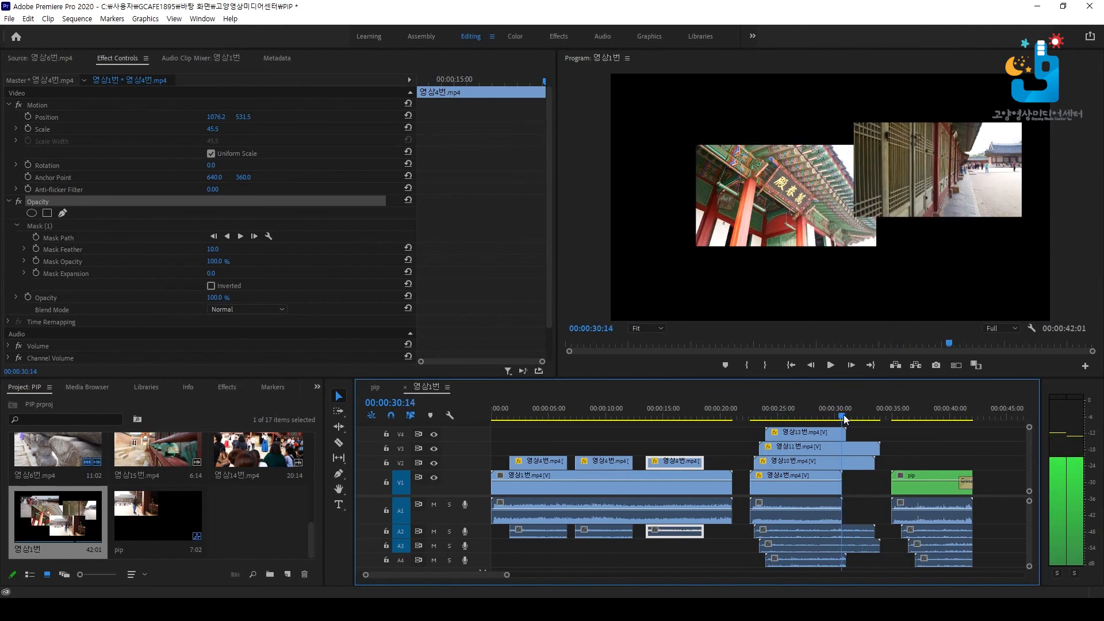
{"action": "left_click", "coordinate": [819, 414]}
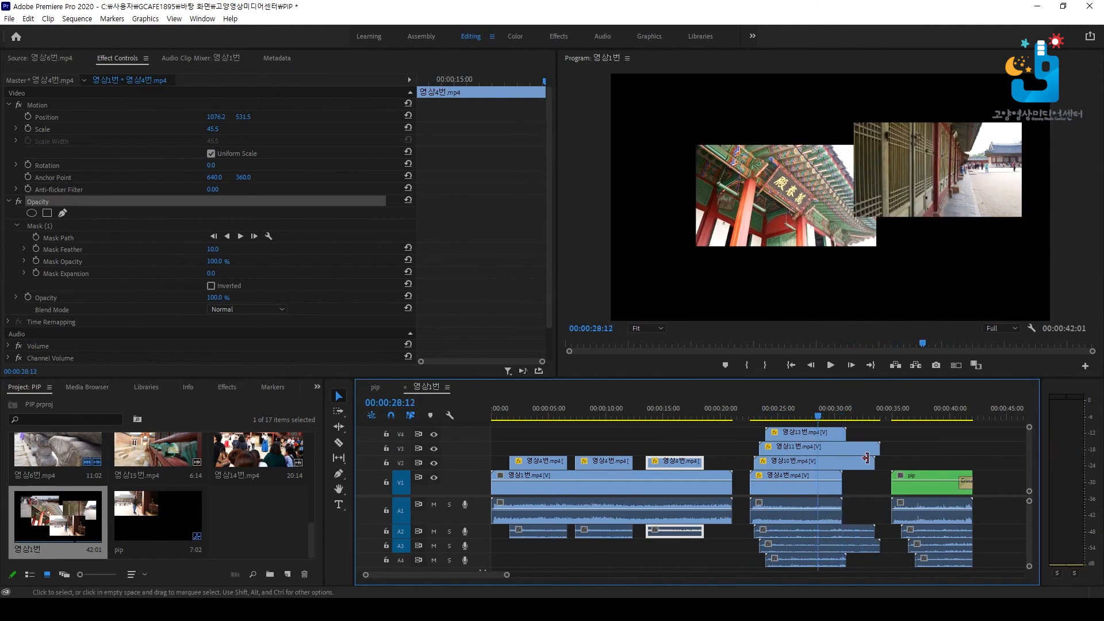
{"action": "left_click_drag", "start_coordinate": [874, 462], "coordinate": [825, 411]}
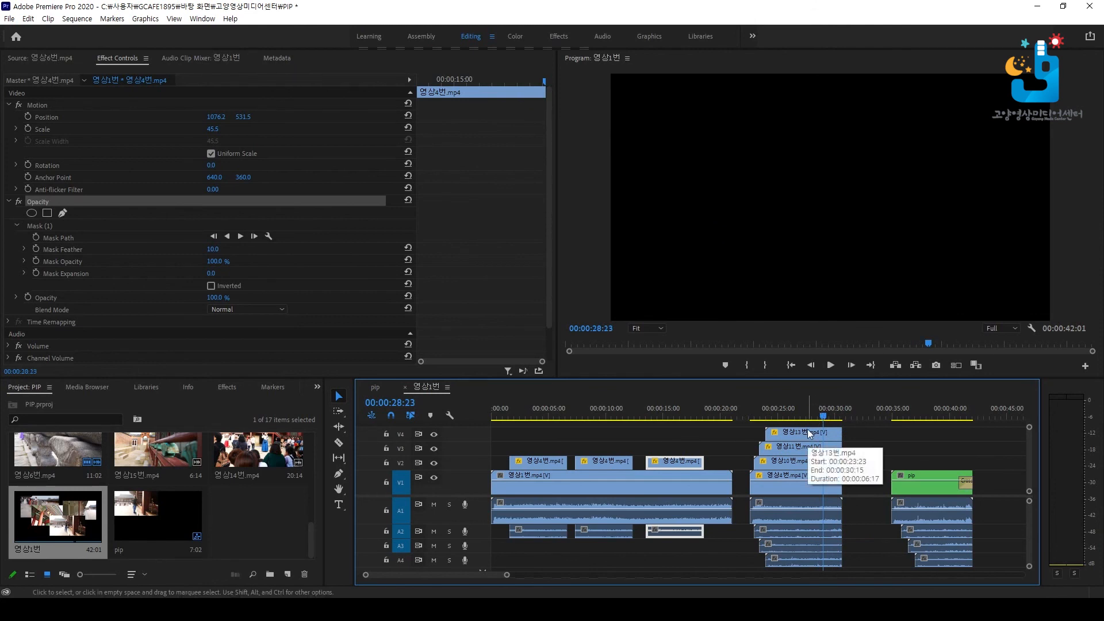
- Preview the four-clip collage as its clips appear one after another, up to 00:00:25:16
{"action": "left_click", "coordinate": [797, 419]}
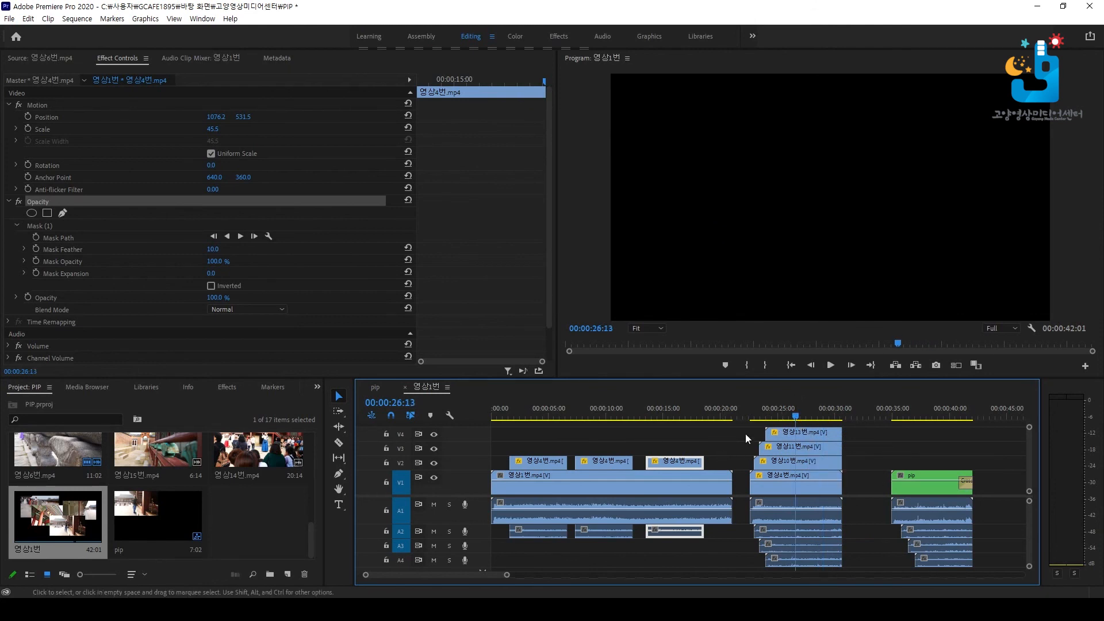
{"action": "left_click", "coordinate": [786, 416]}
{"action": "left_click_drag", "start_coordinate": [753, 416], "coordinate": [786, 417]}
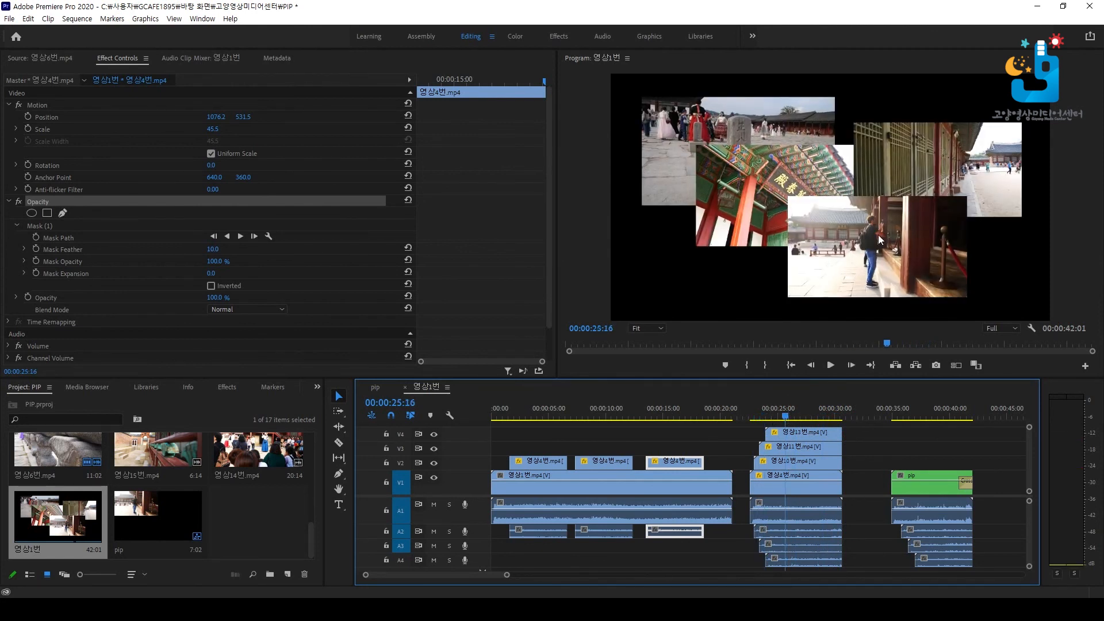
- Show the four-way split screen at 00:00:40:01 and inspect the ruler and guide options for the Program Monitor
{"action": "left_click", "coordinate": [950, 416]}
{"action": "left_click", "coordinate": [180, 23]}
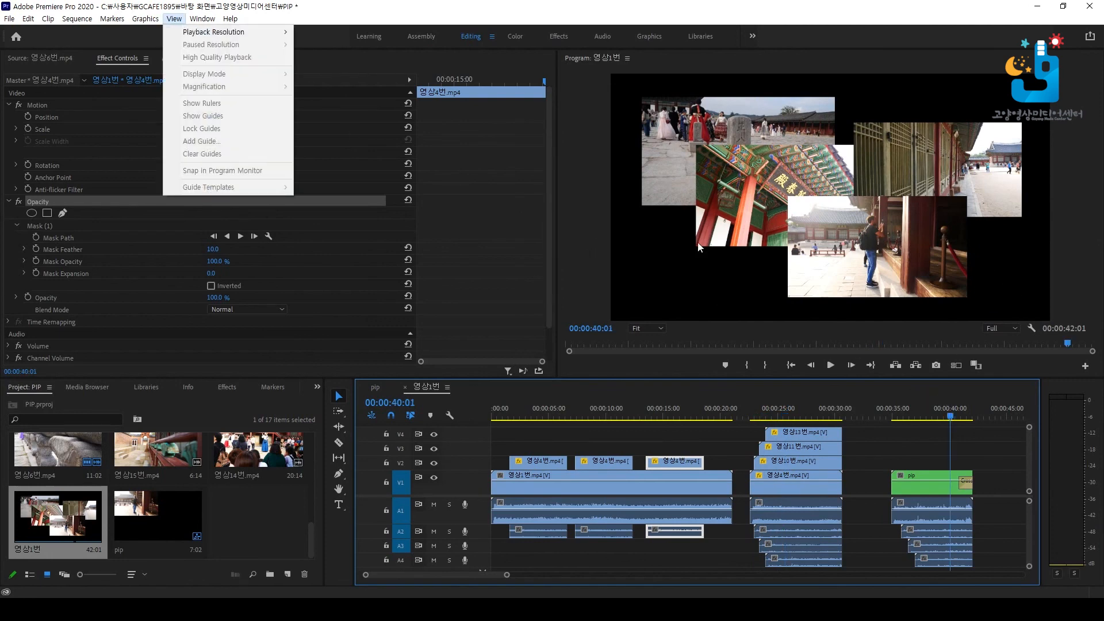
{"action": "left_click", "coordinate": [758, 278]}
{"action": "left_click", "coordinate": [174, 18]}
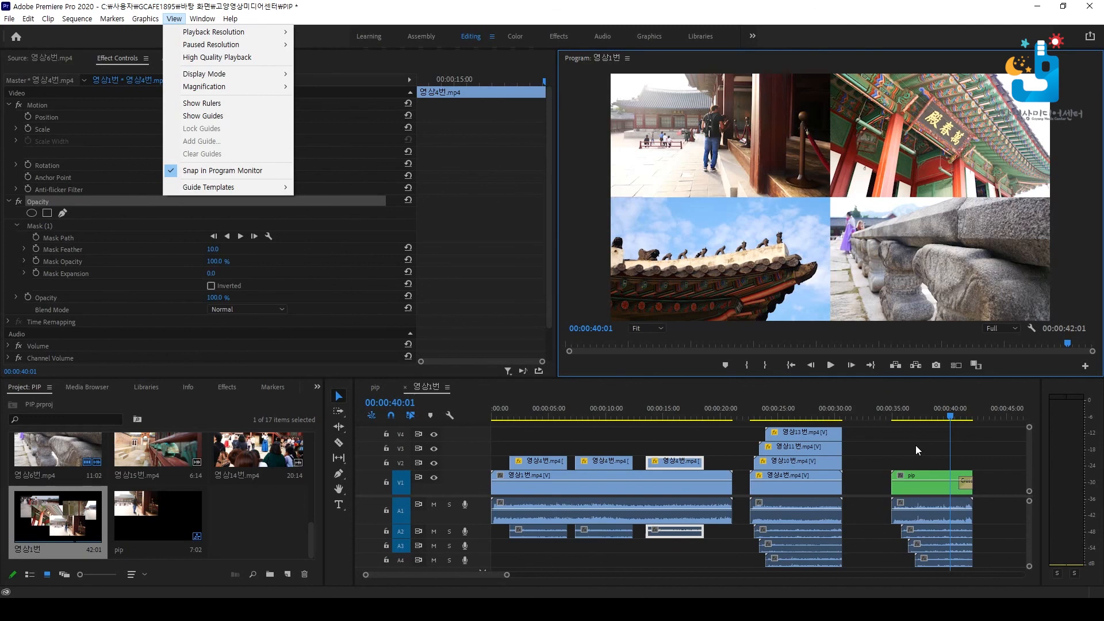
- Select the four collage clips on V1 to V4, check the available Nest command, and show the collage at 00:00:25:09
{"action": "left_click_drag", "start_coordinate": [864, 428], "coordinate": [760, 489]}
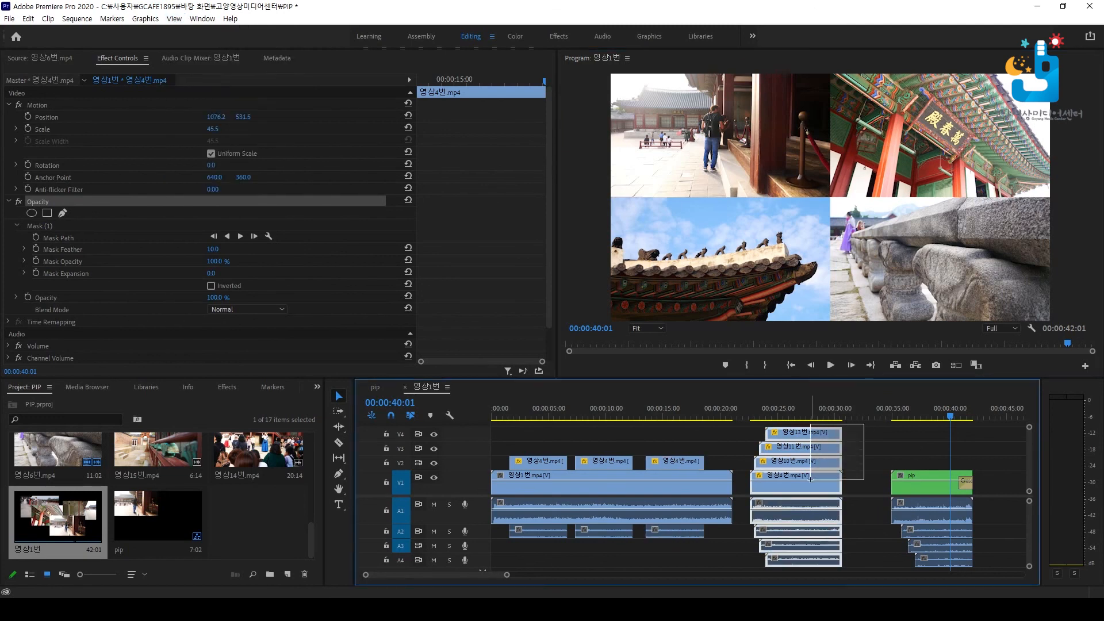
{"action": "right_click", "coordinate": [812, 460]}
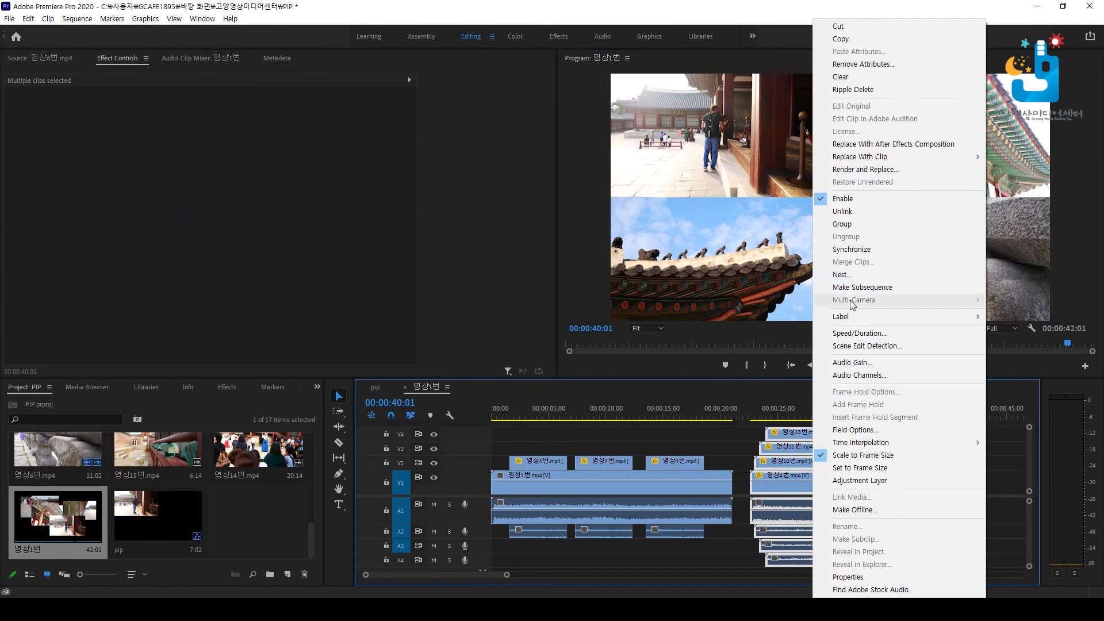
{"action": "left_click", "coordinate": [783, 411]}
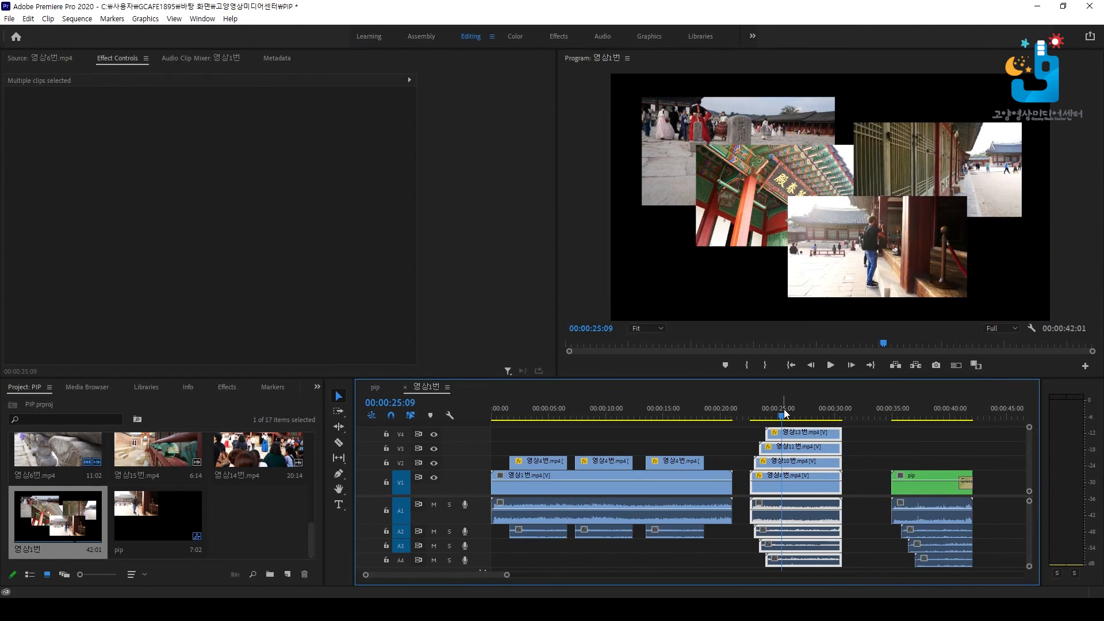